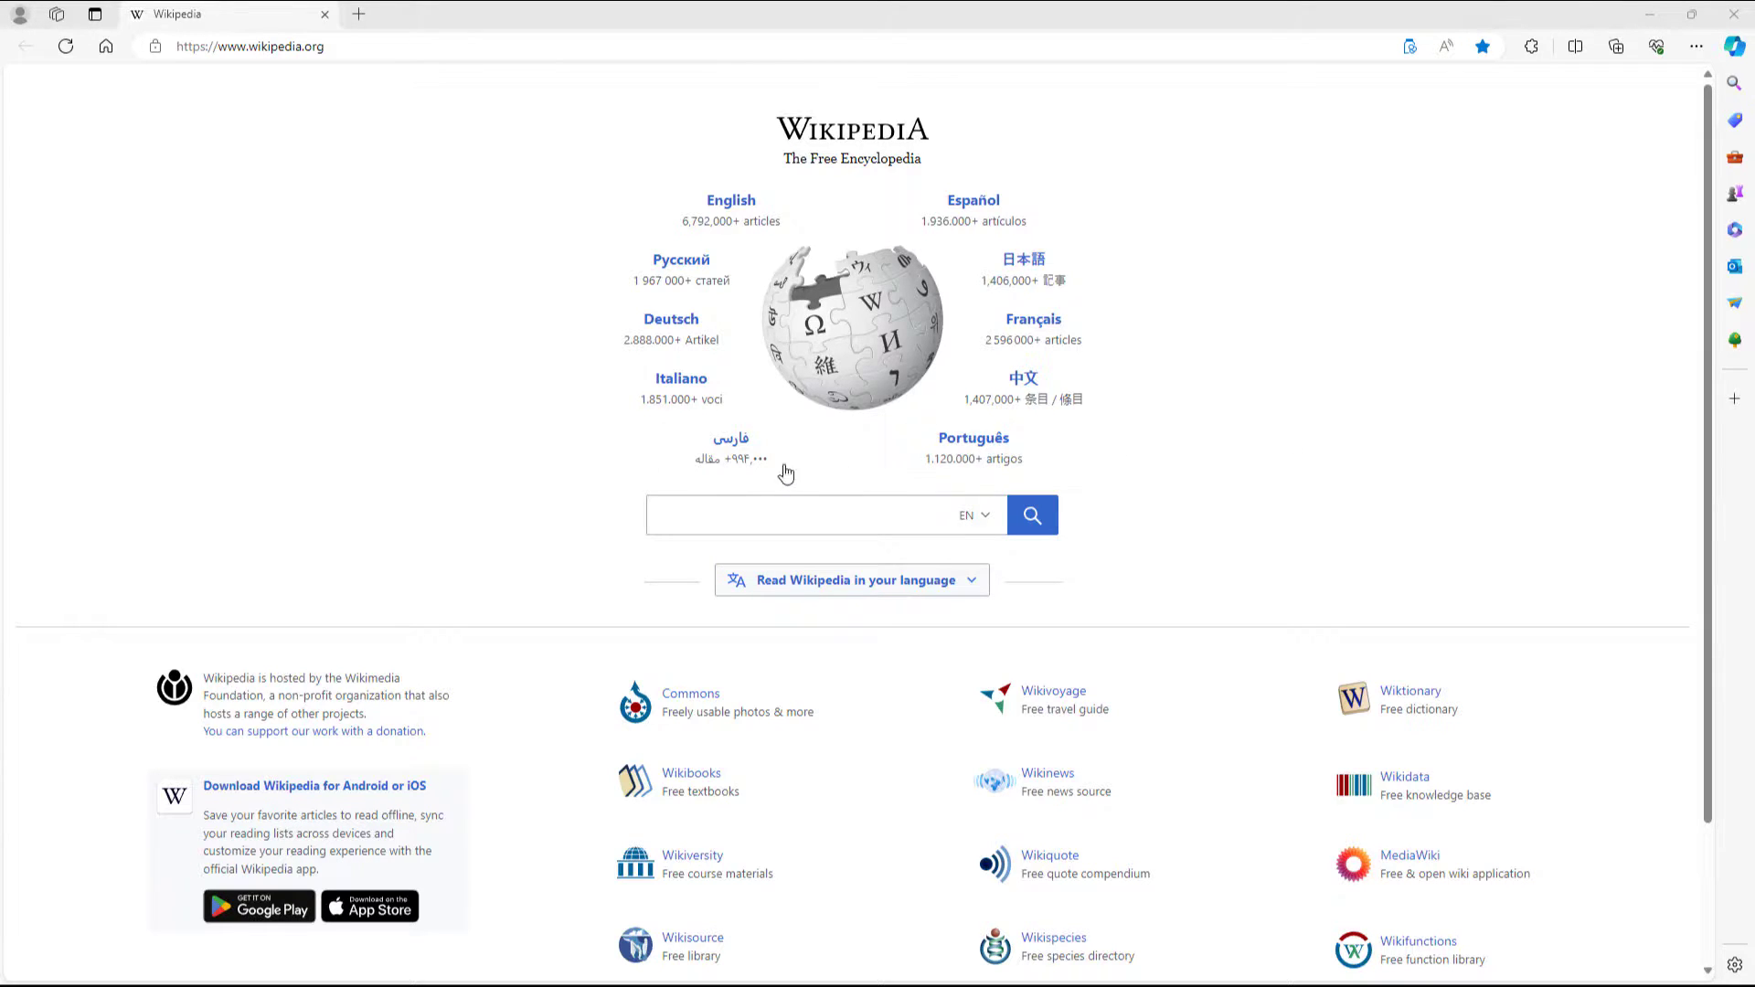
Step: Search Wikipedia for 'microsoft edge' and open the Microsoft Edge article
click(698, 506)
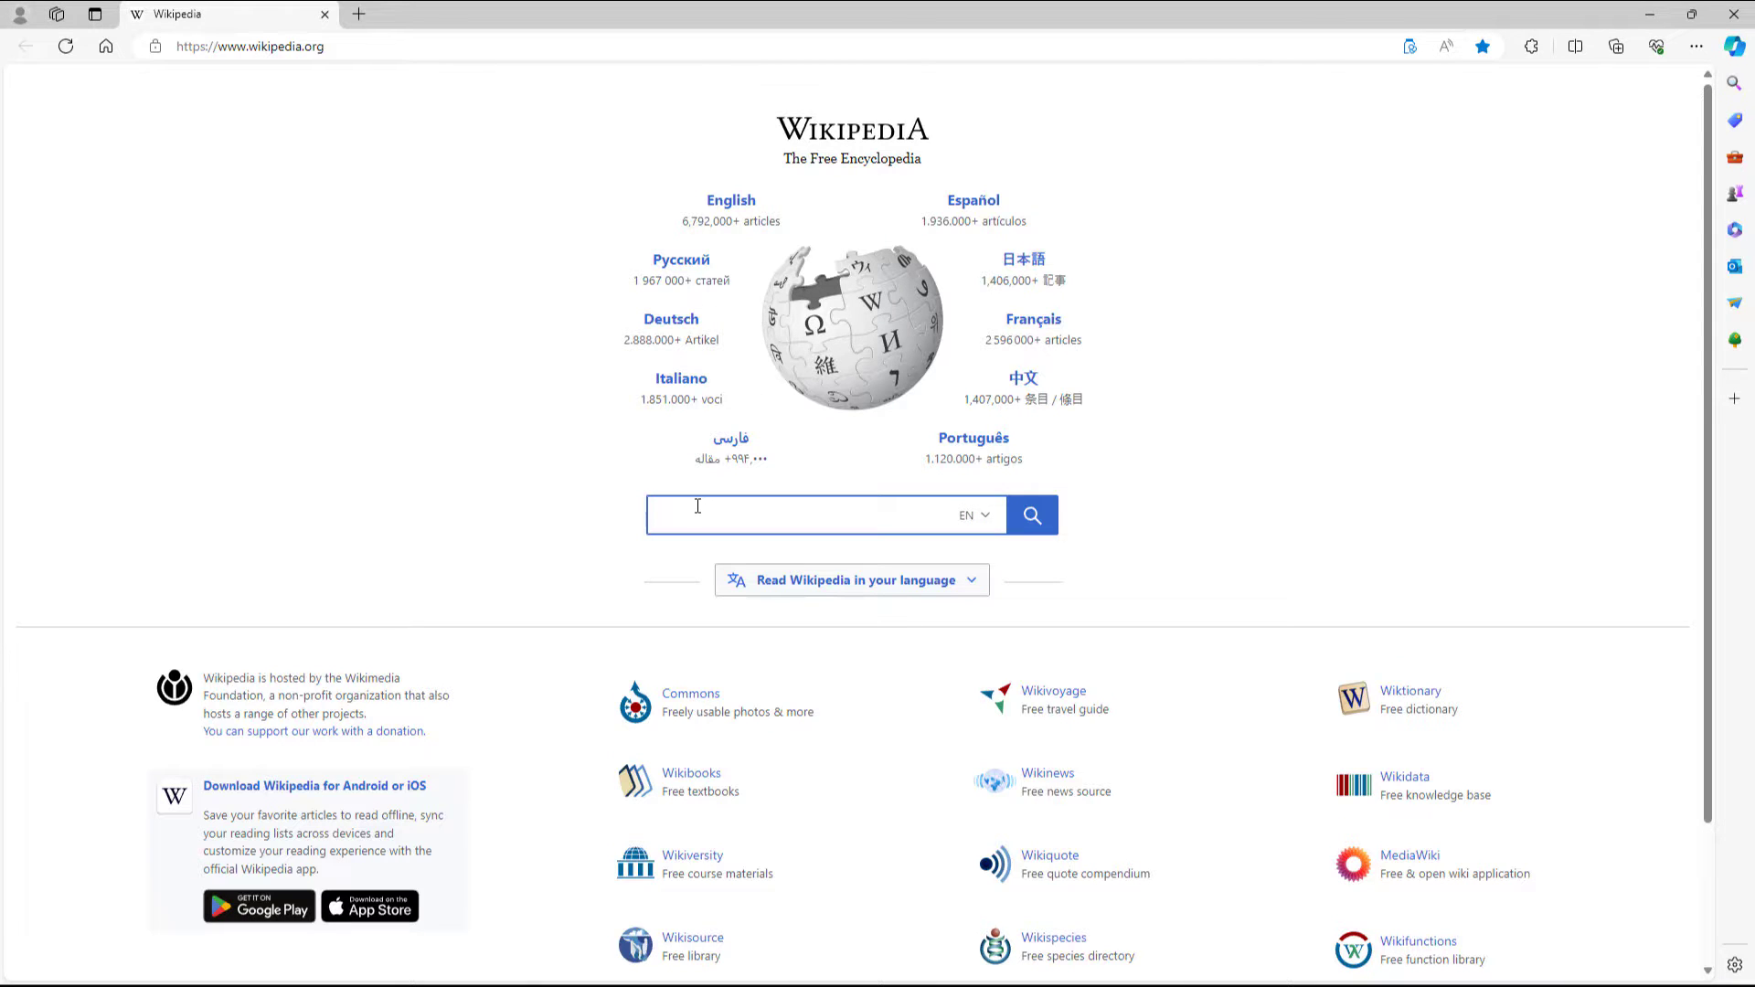
text(microsoft edge)
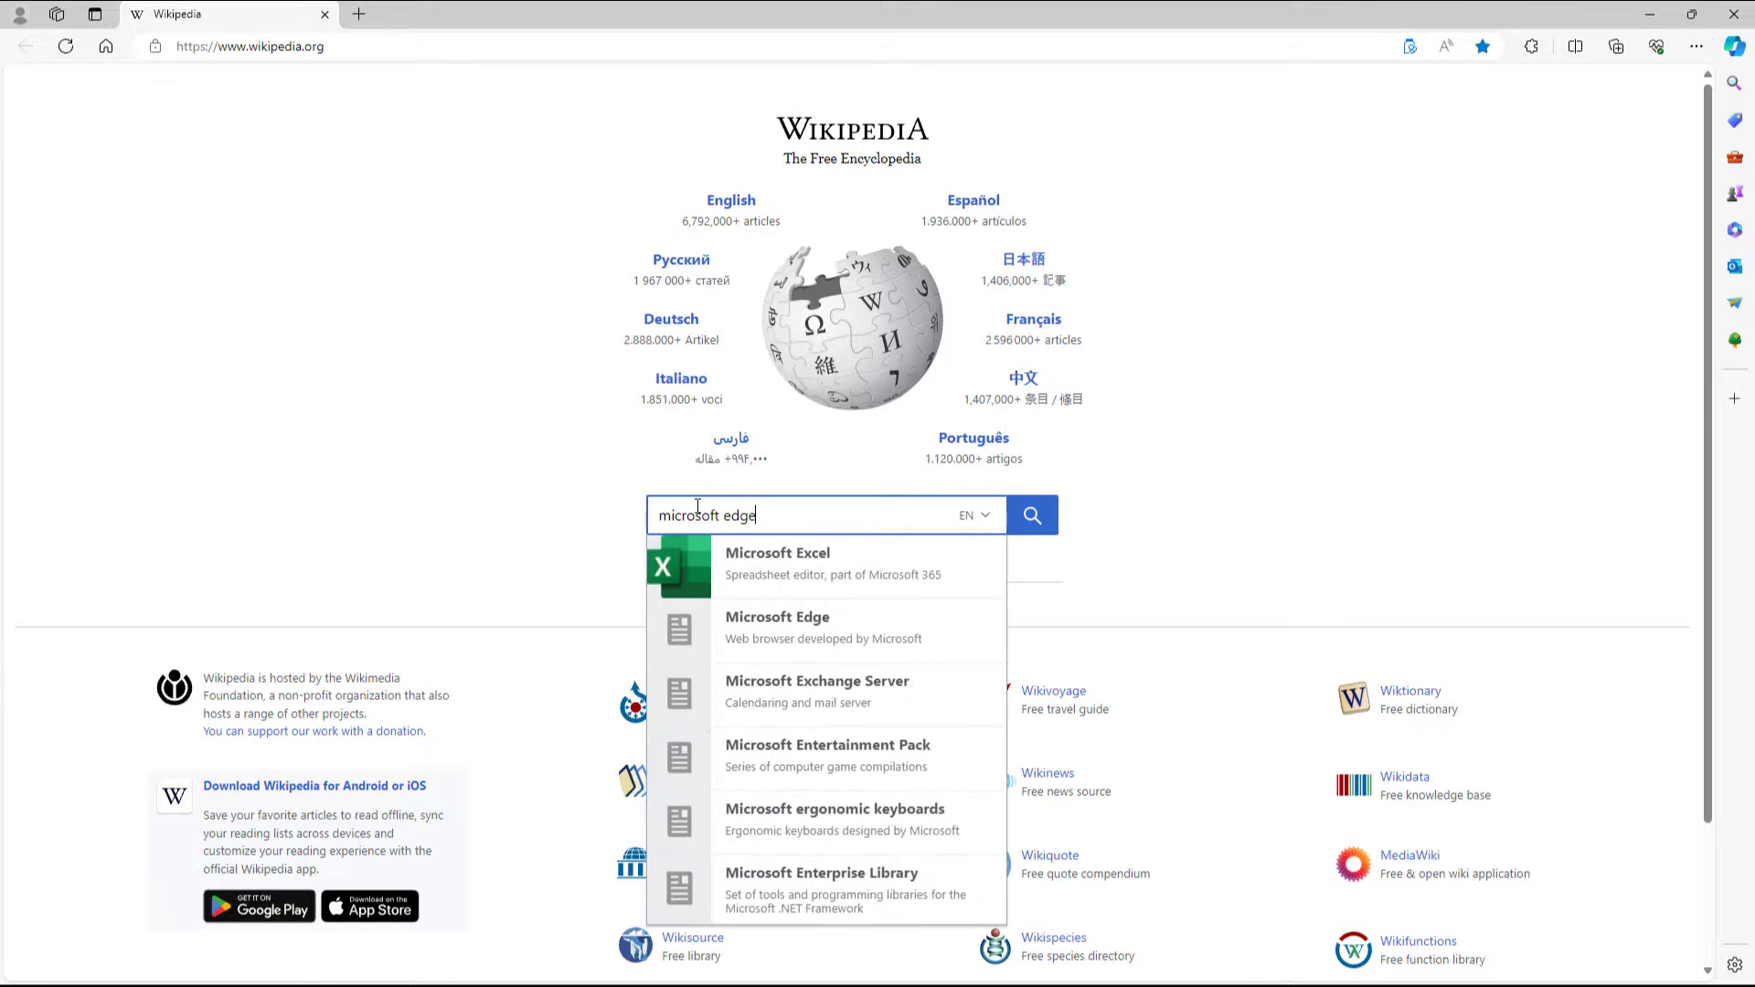
key(Return)
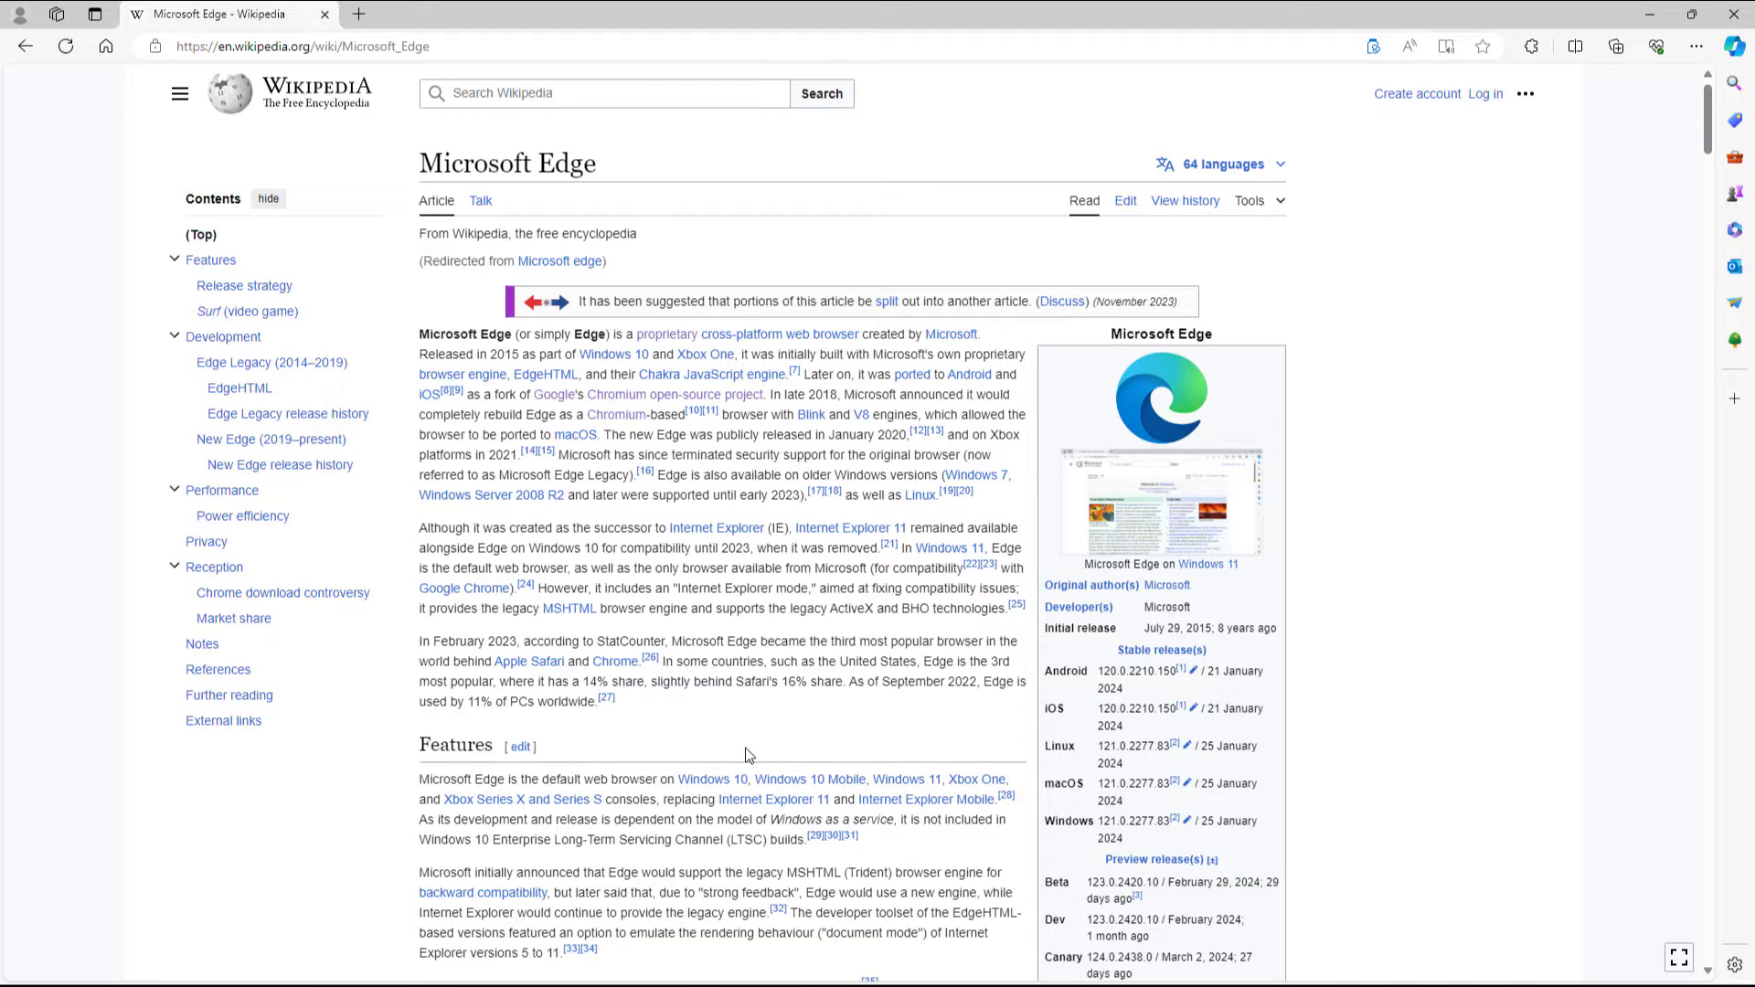
scroll(746, 754, down, 3)
scroll(746, 754, up, 3)
Step: Open the article's print preview from the browser menu with Adobe PDF as the printer
click(1696, 46)
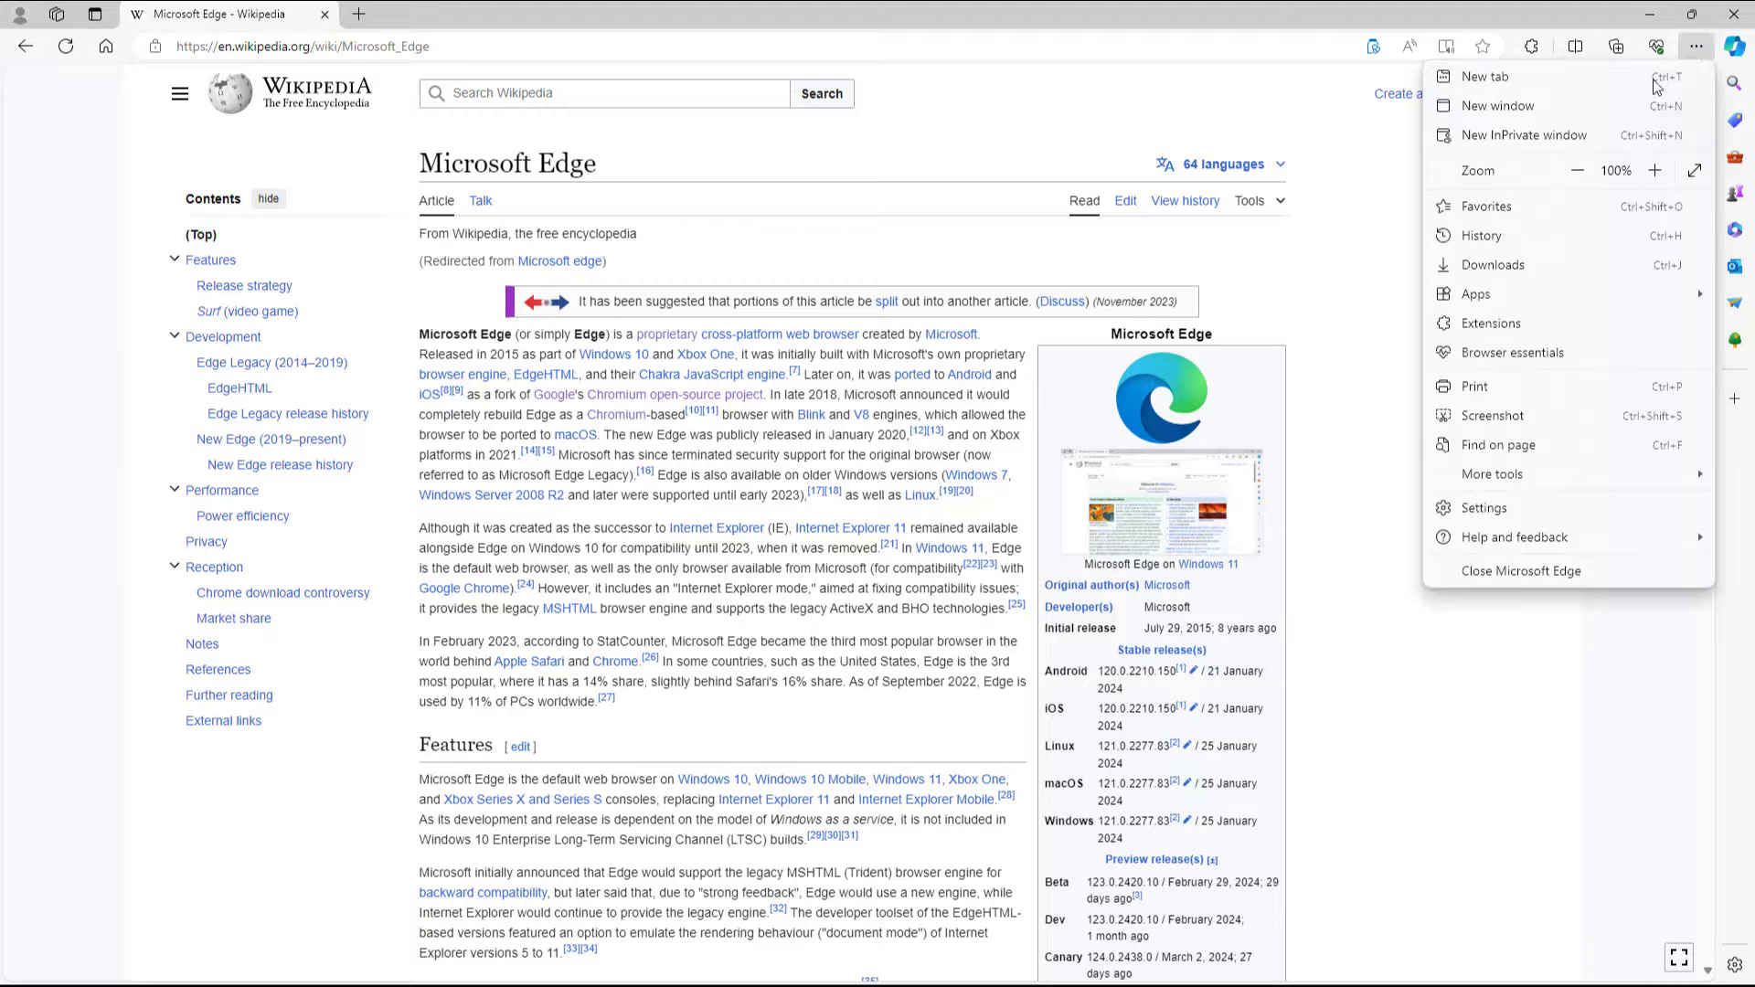
click(1468, 391)
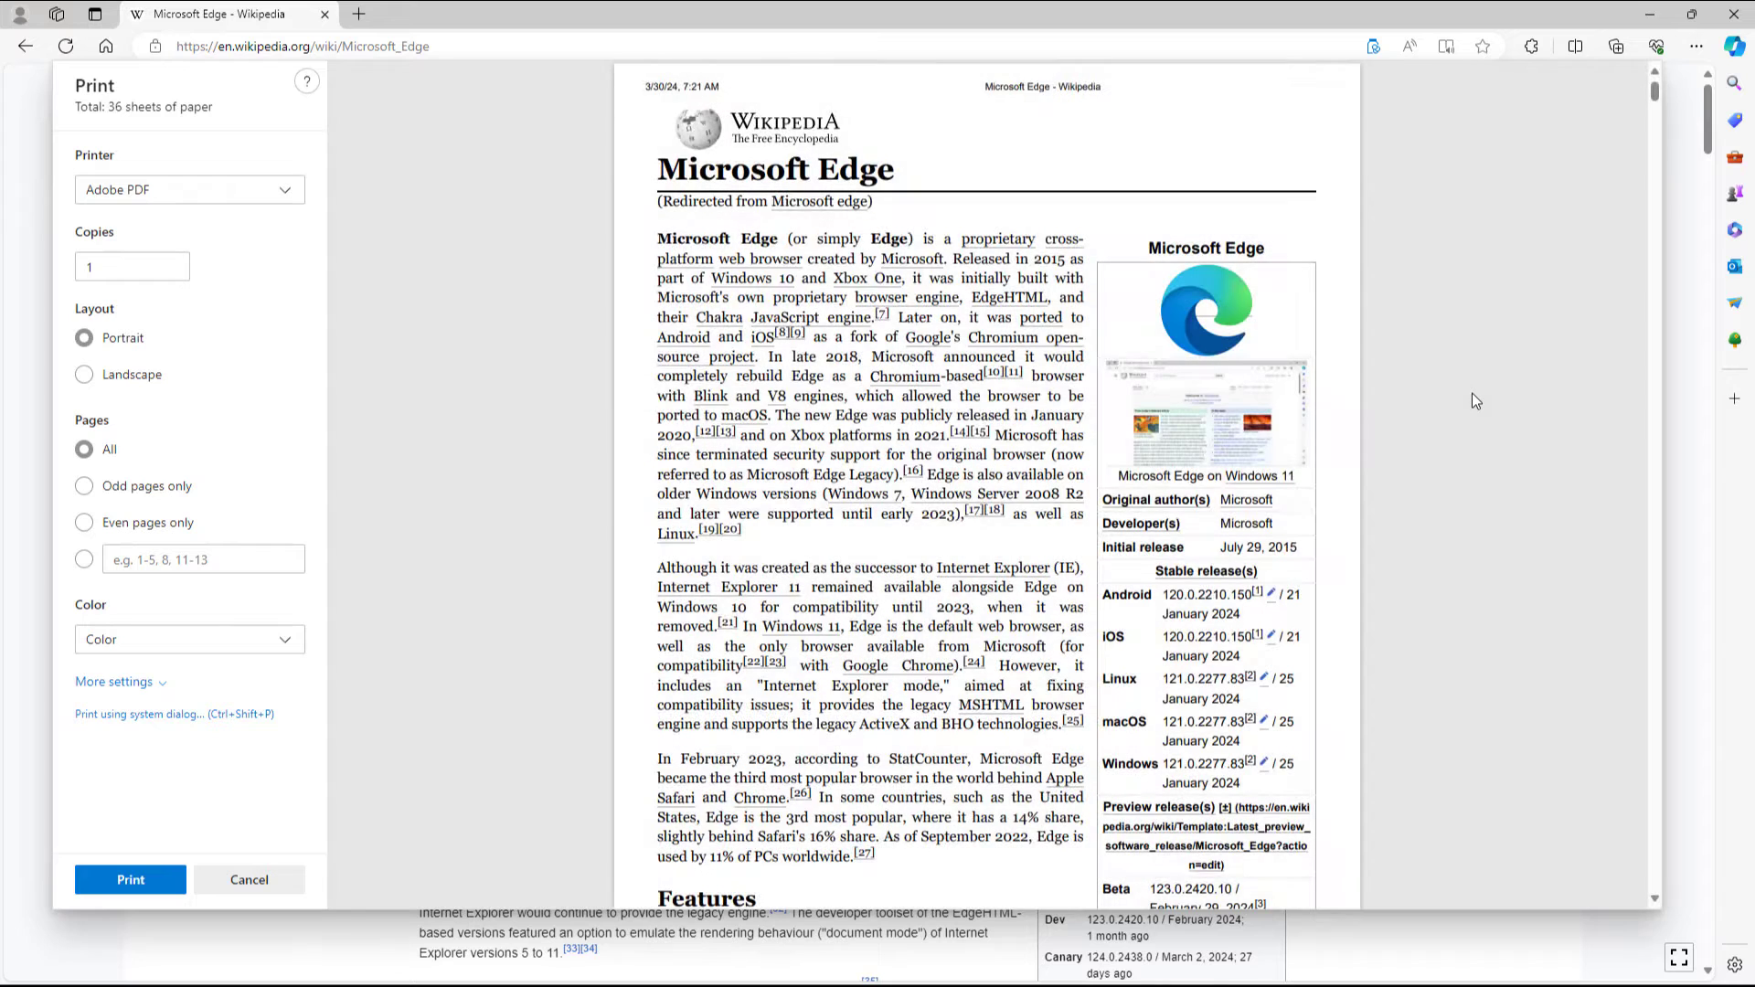
click(239, 204)
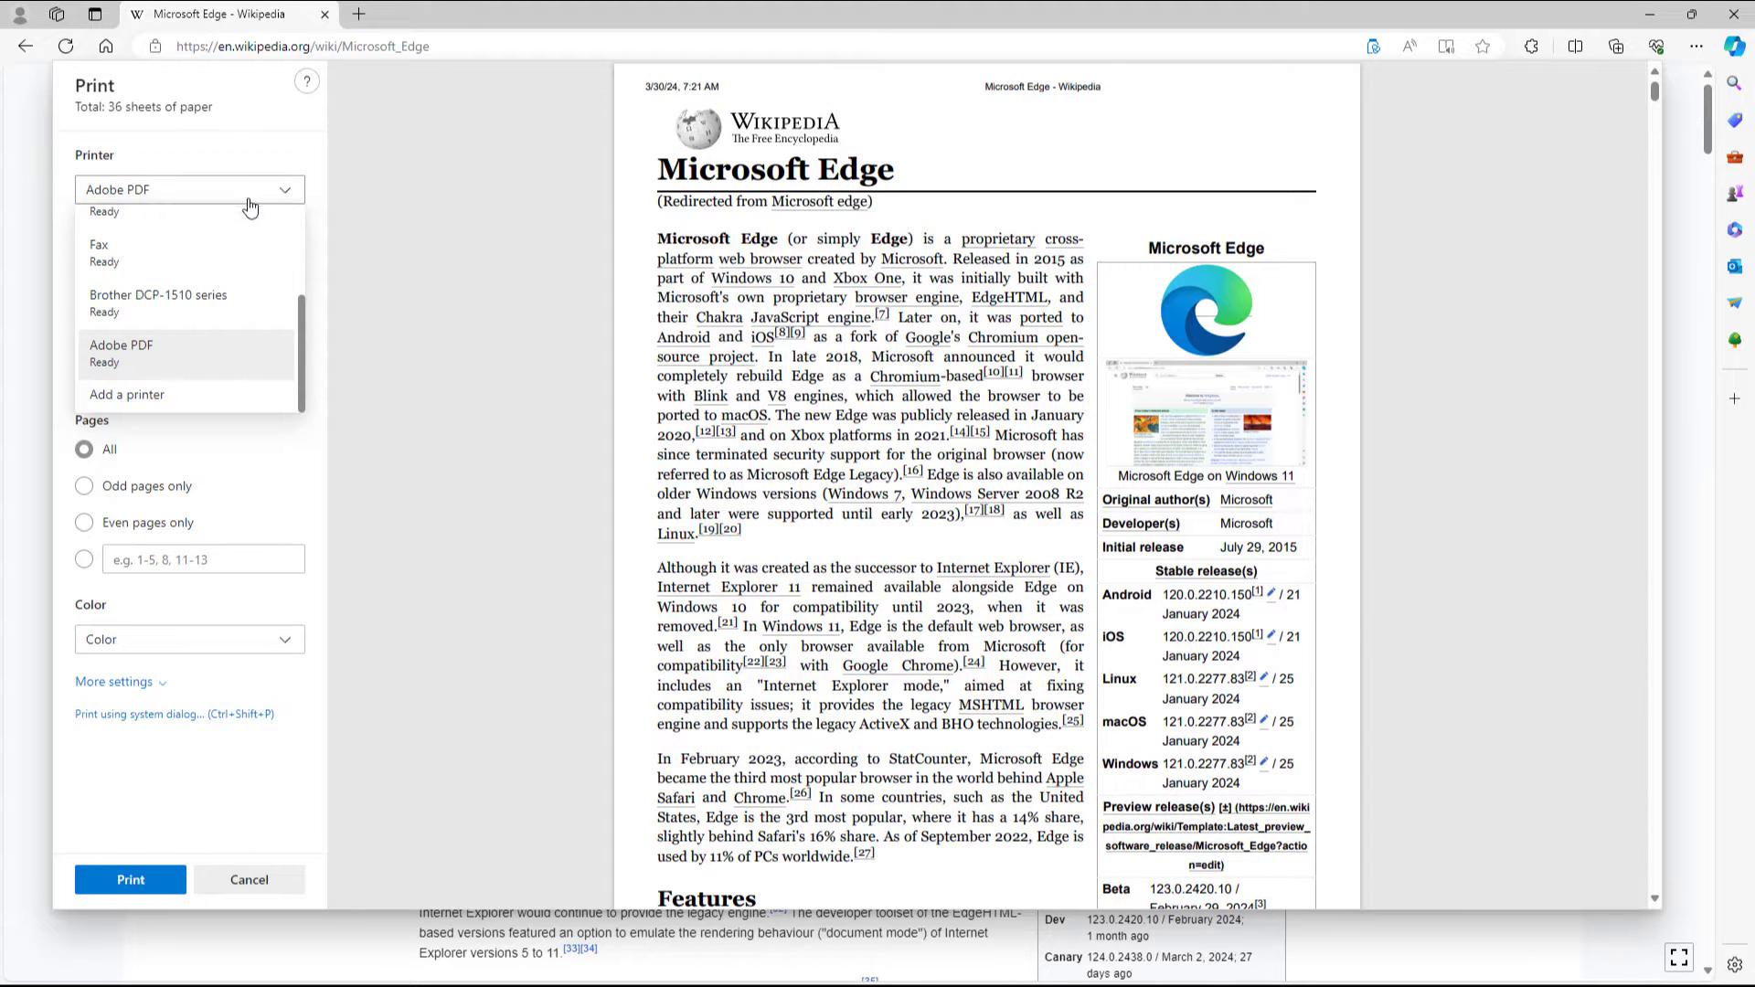
scroll(136, 360, up, 5)
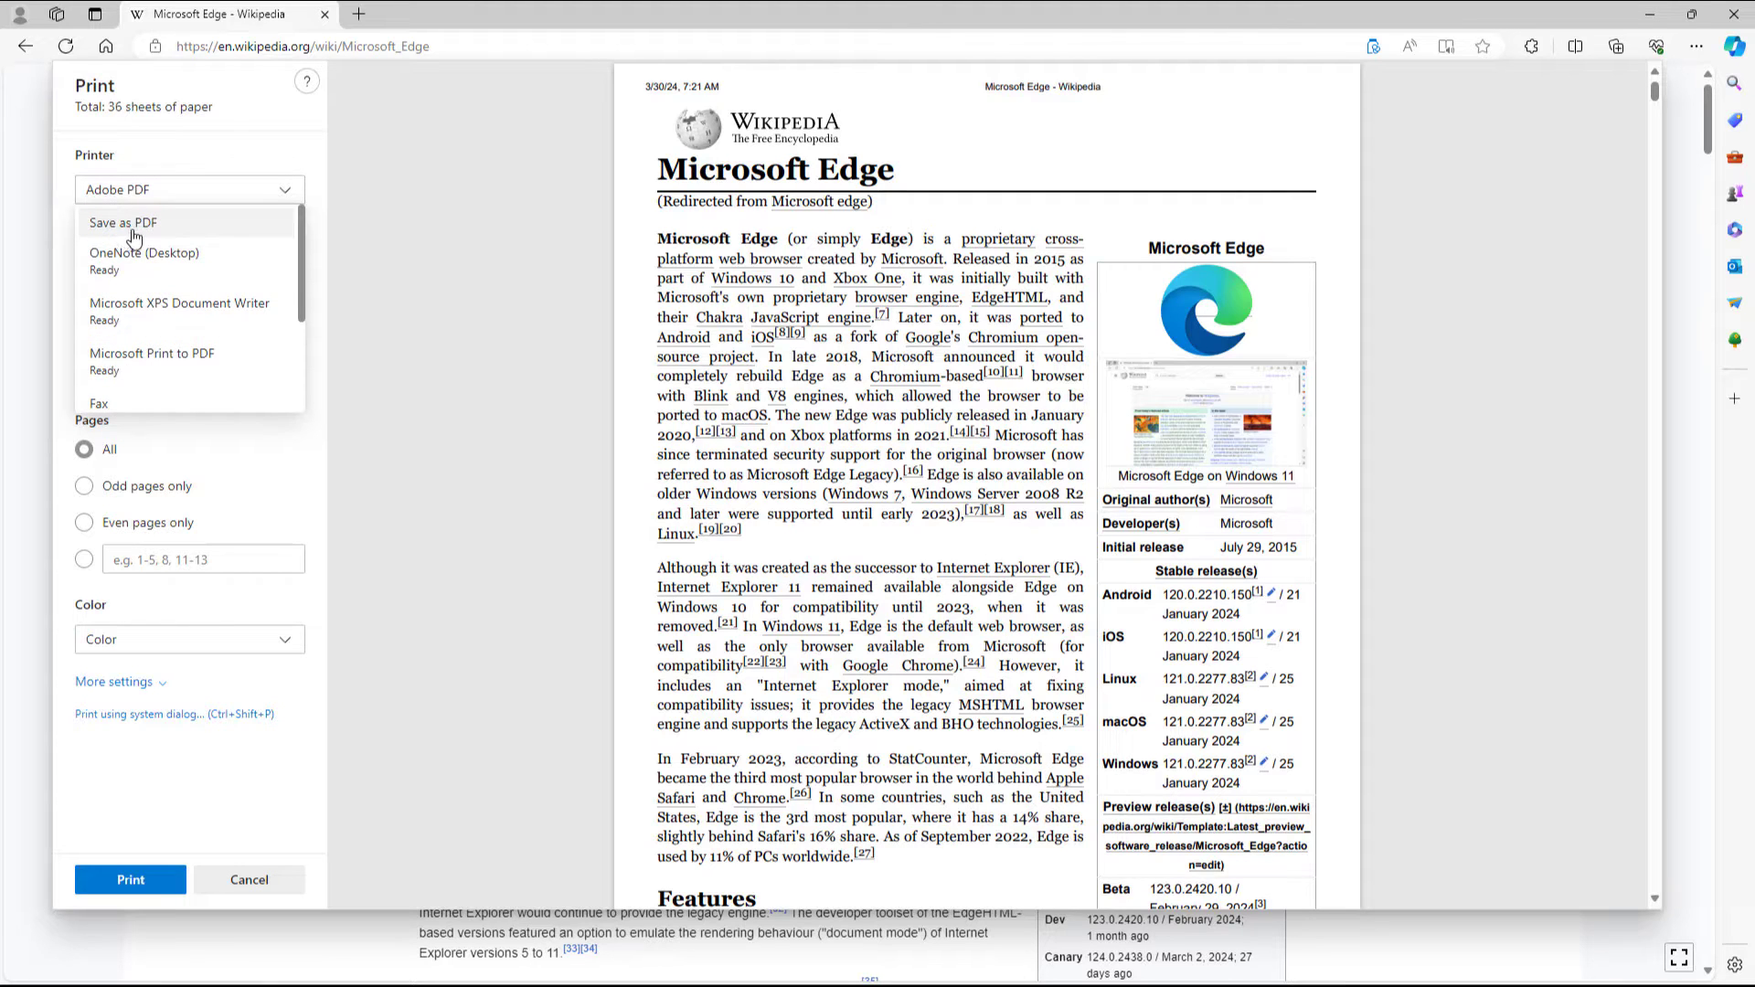
scroll(165, 275, down, 4)
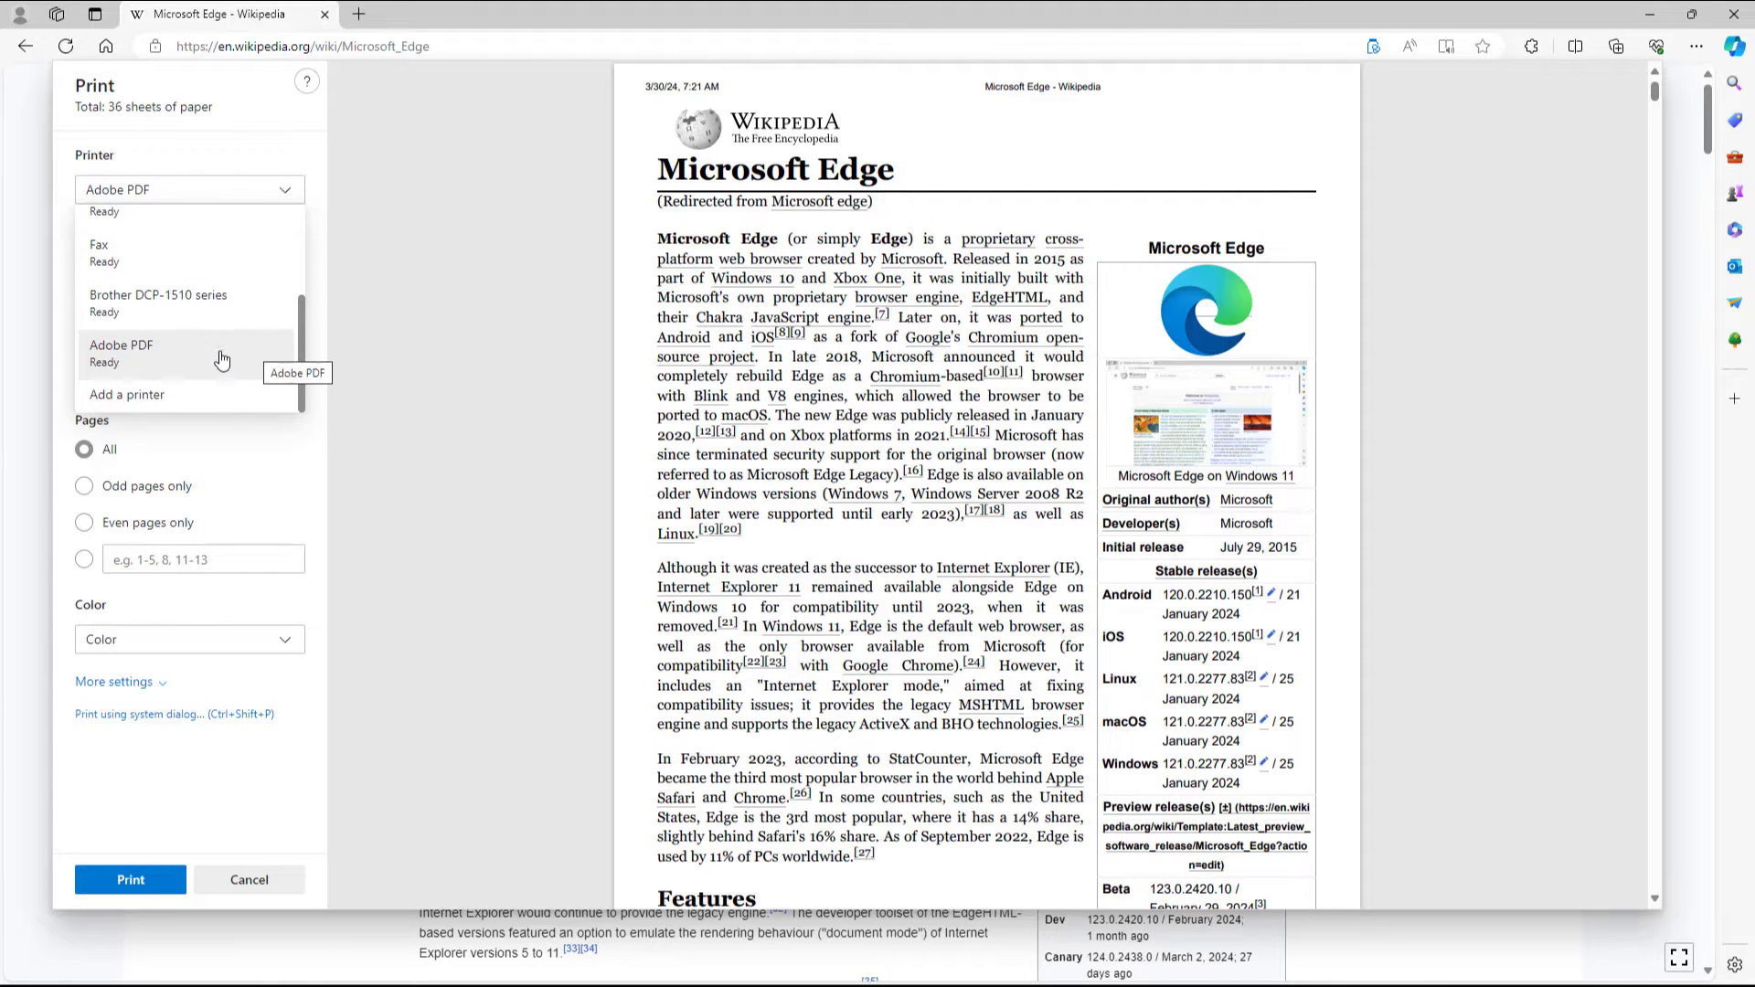
scroll(220, 356, up, 2)
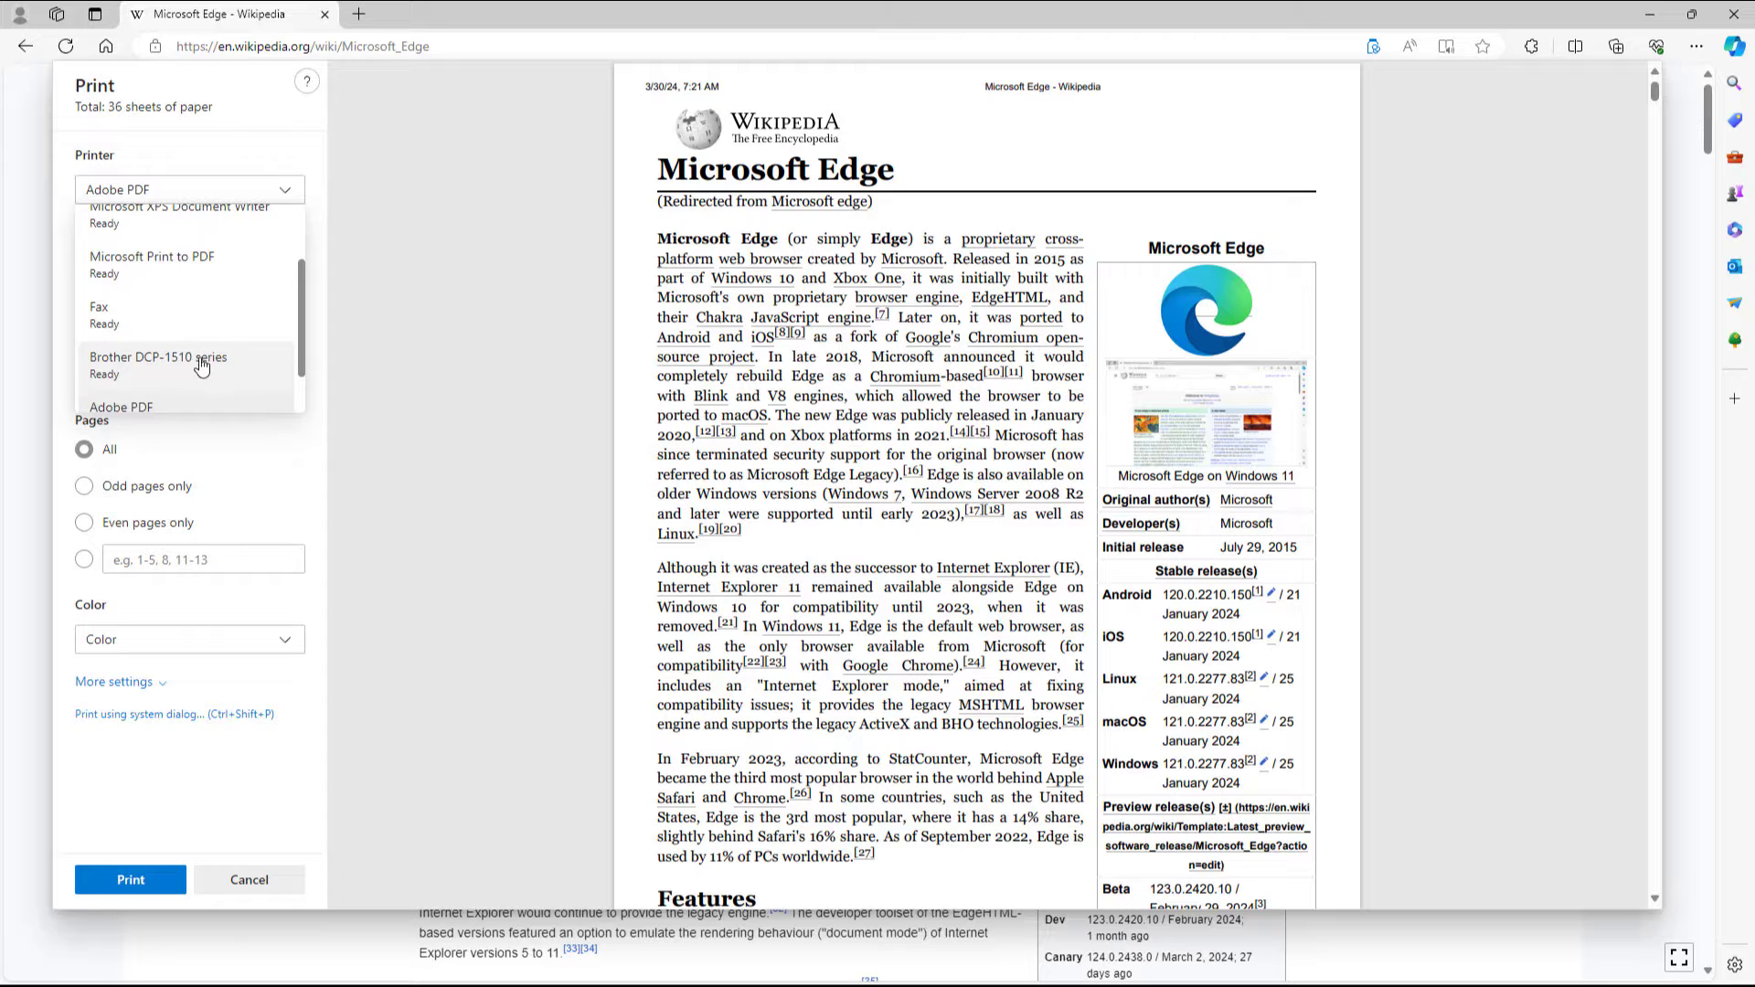
scroll(165, 361, down, 2)
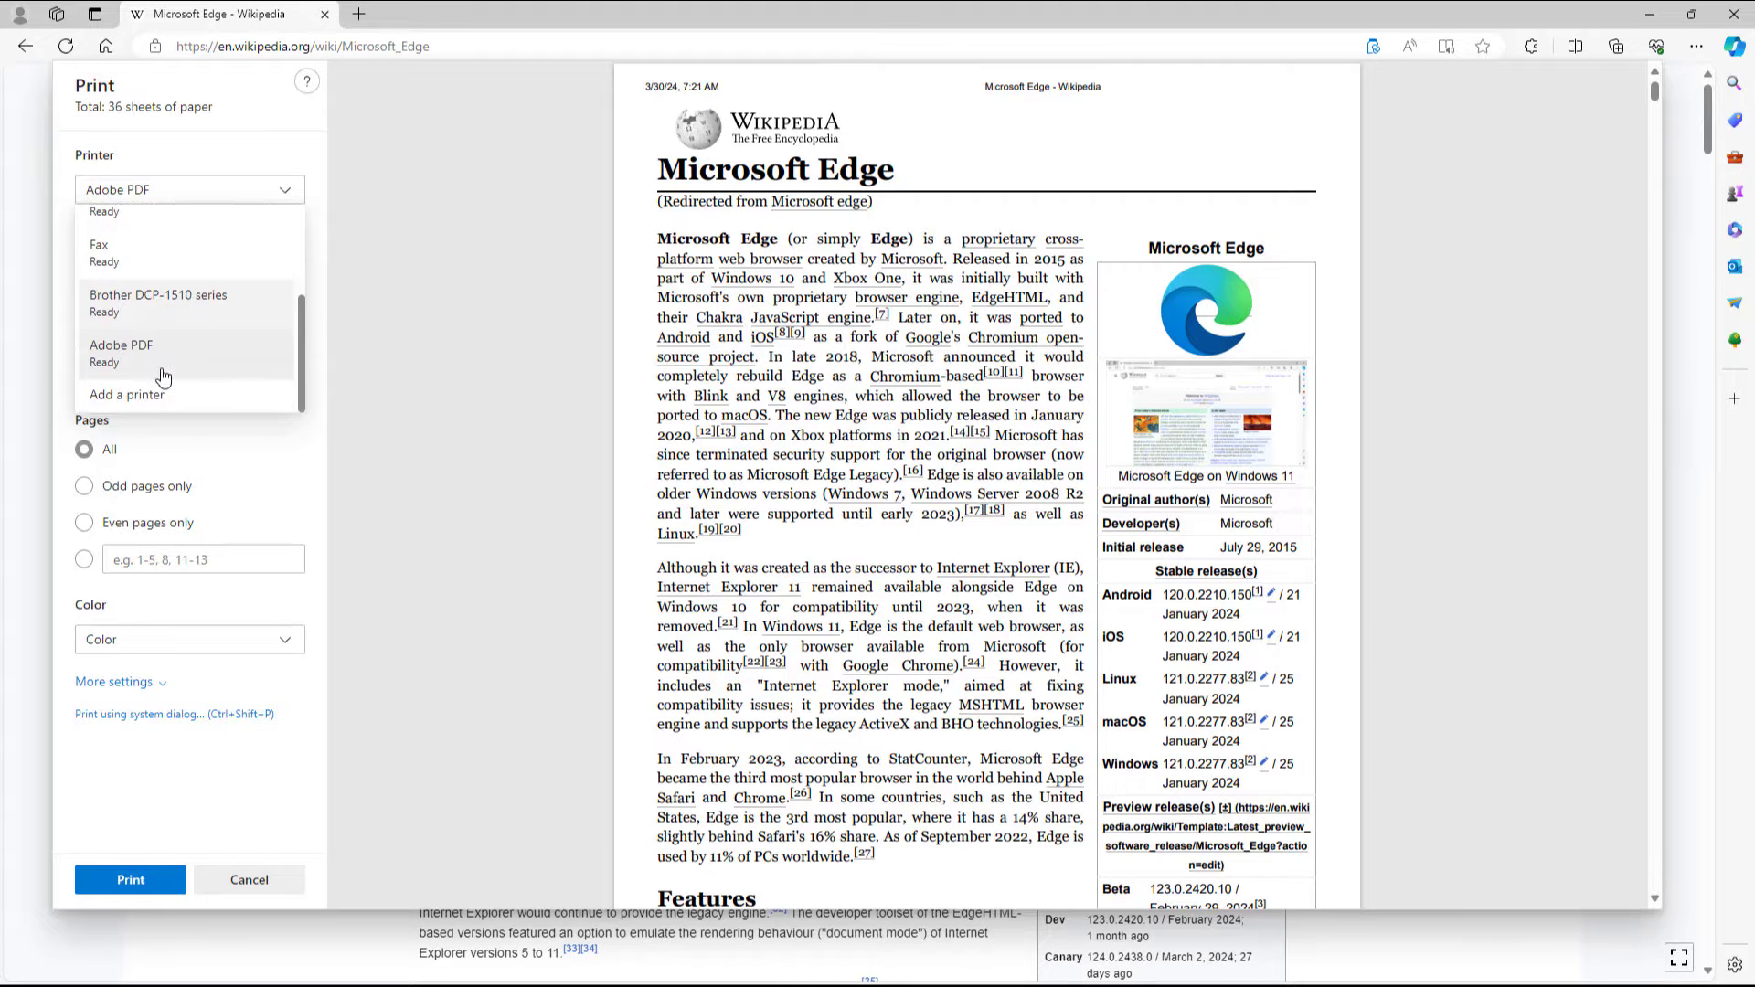
click(162, 359)
scroll(1329, 235, down, 8)
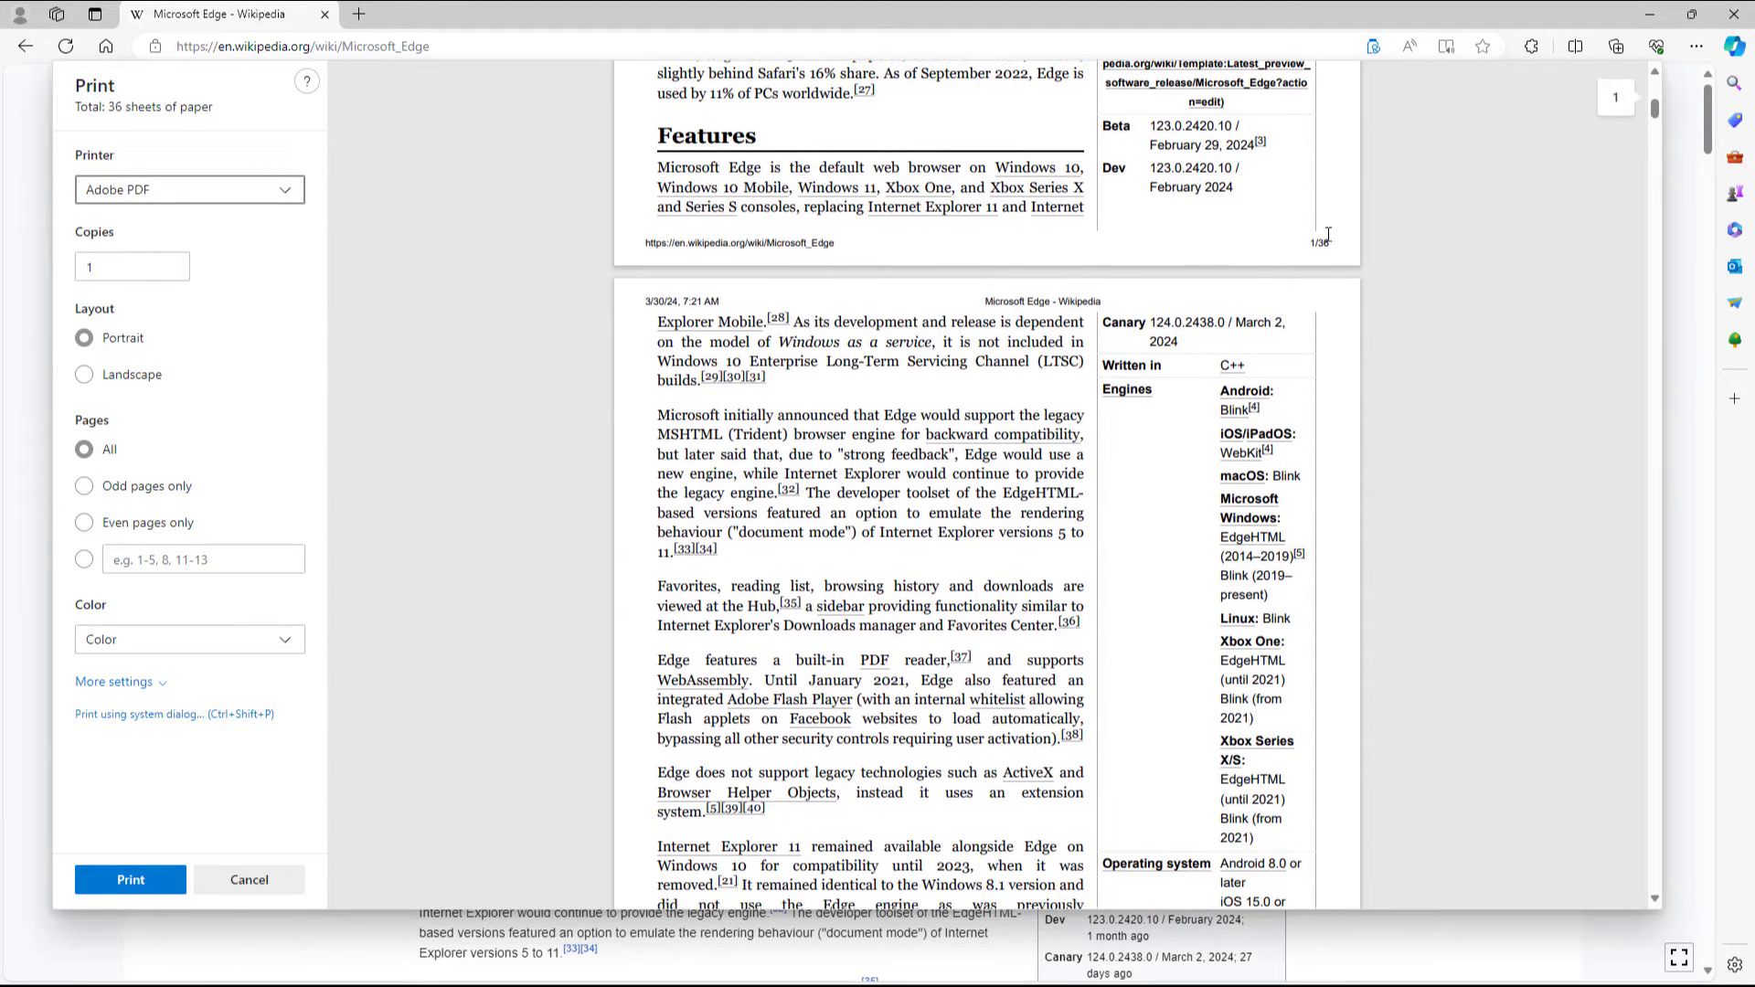
mouse_move(1662, 117)
mouse_down()
mouse_move(1632, 274)
mouse_move(1641, 892)
mouse_move(1654, 86)
mouse_up()
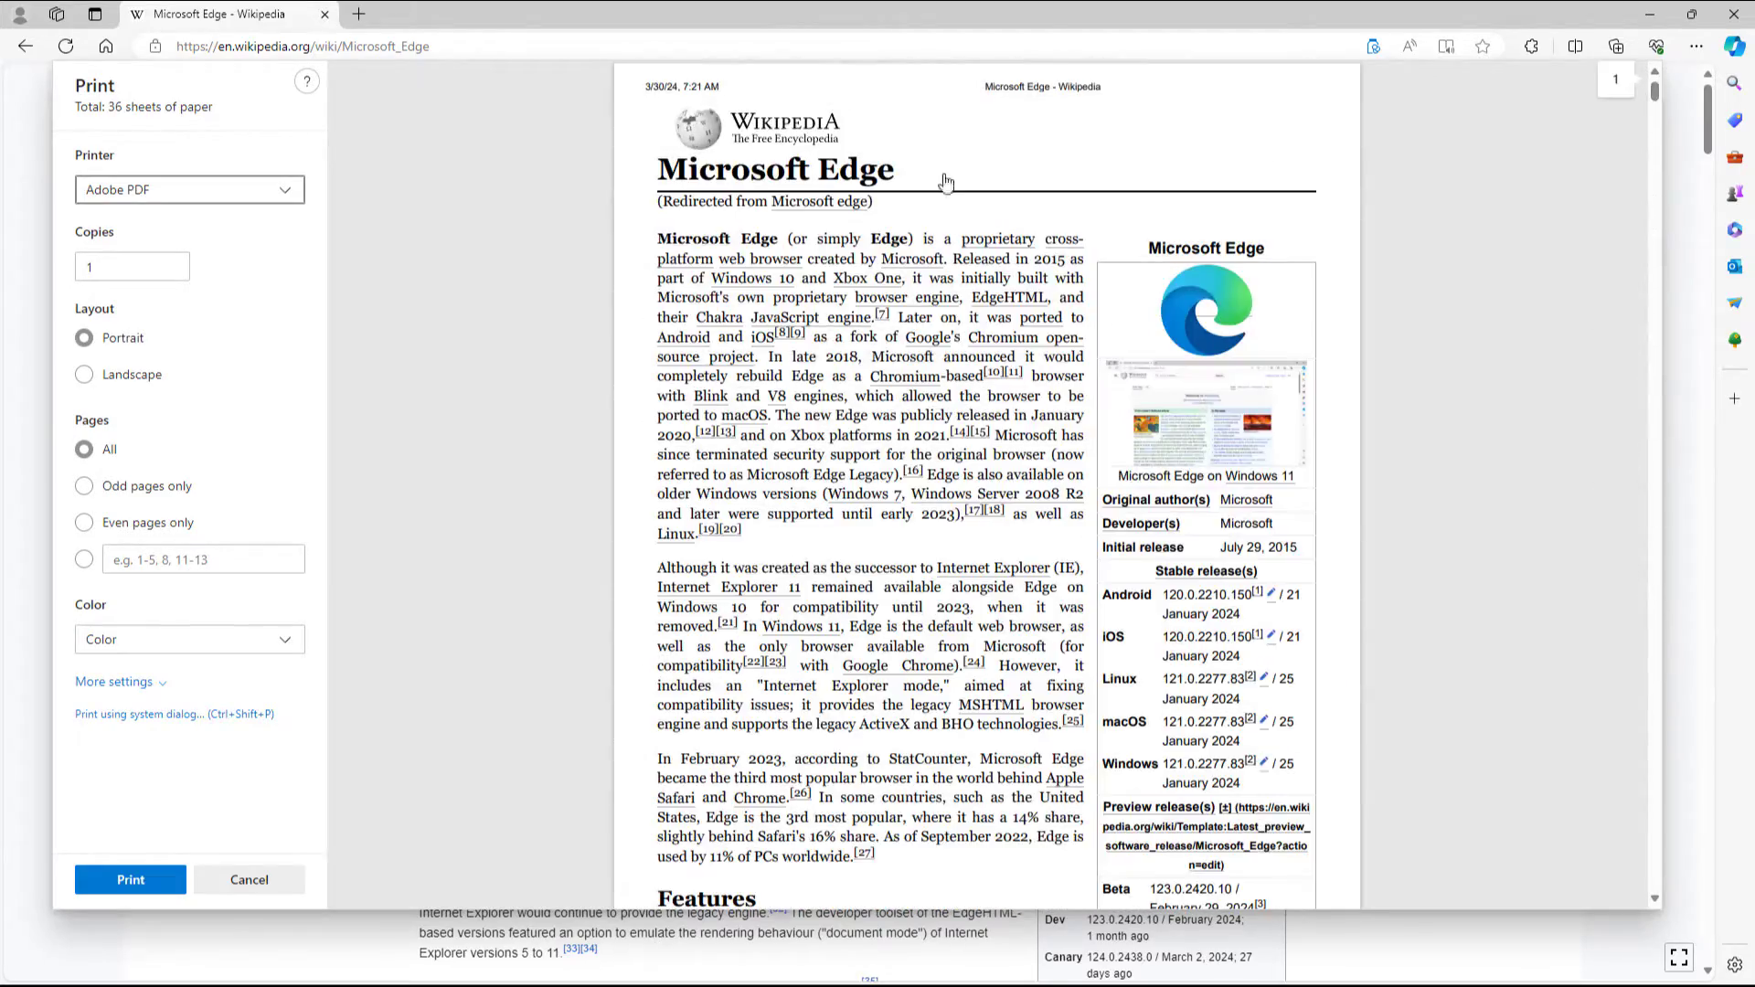
Step: Set the layout to Landscape and the custom page range to 1-3
click(86, 376)
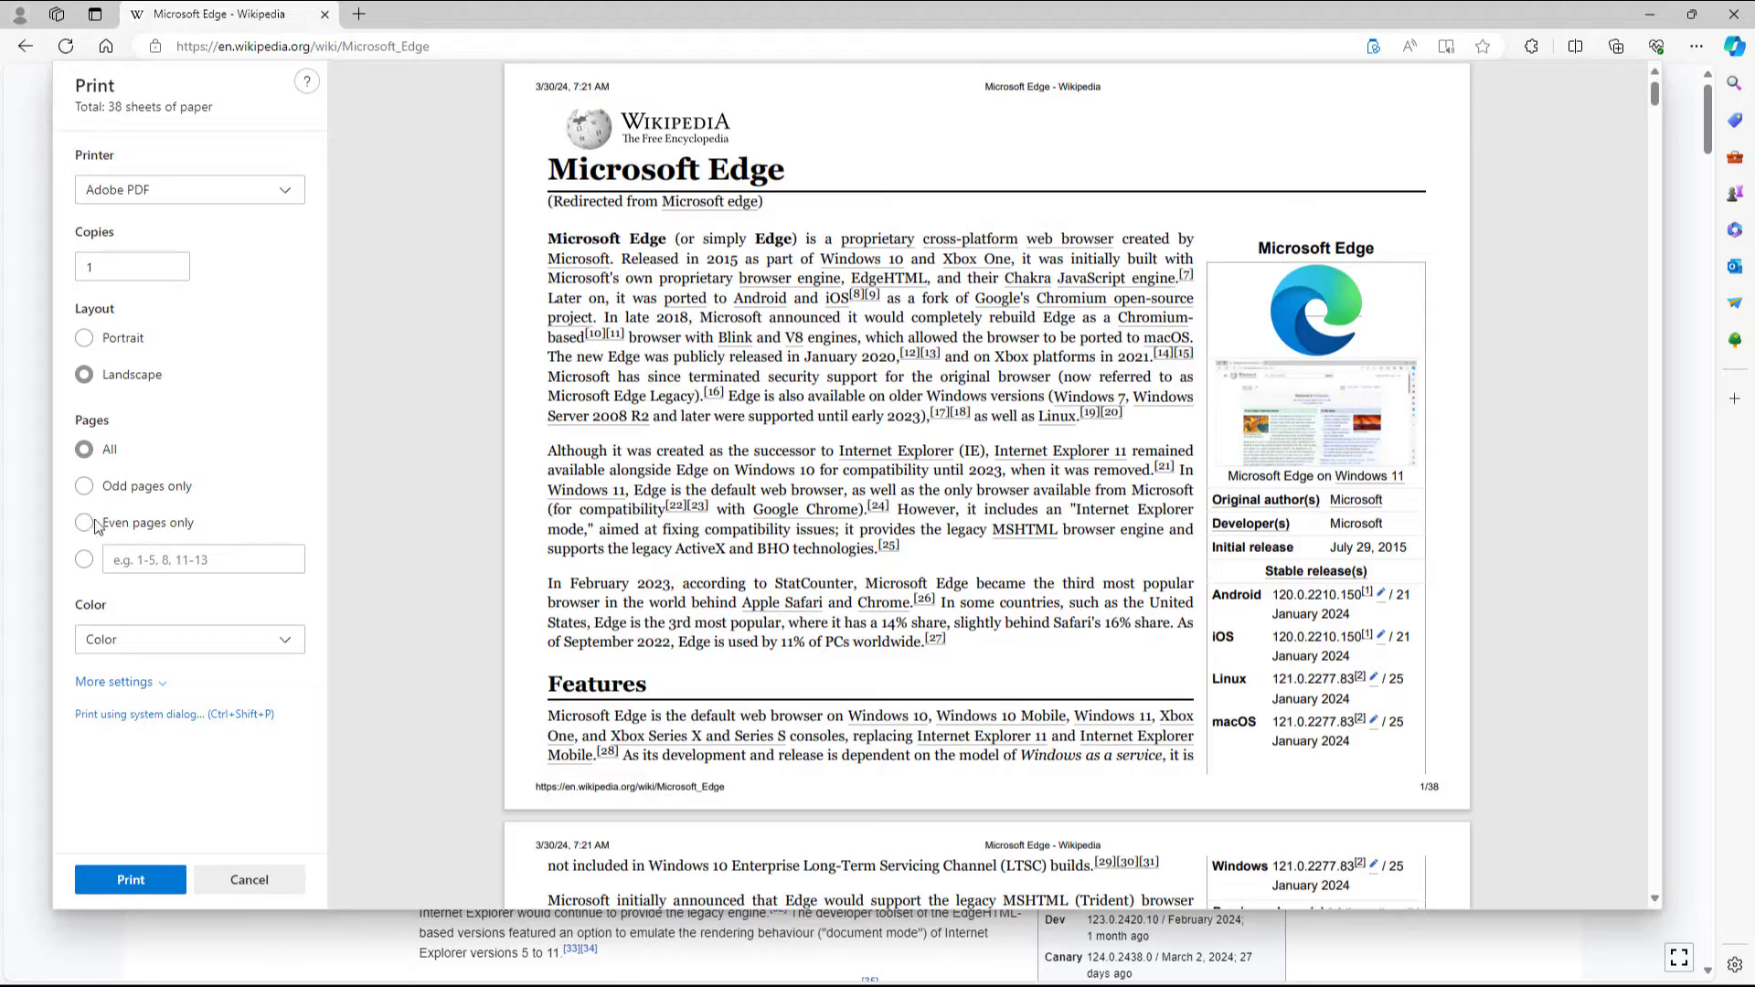
click(85, 488)
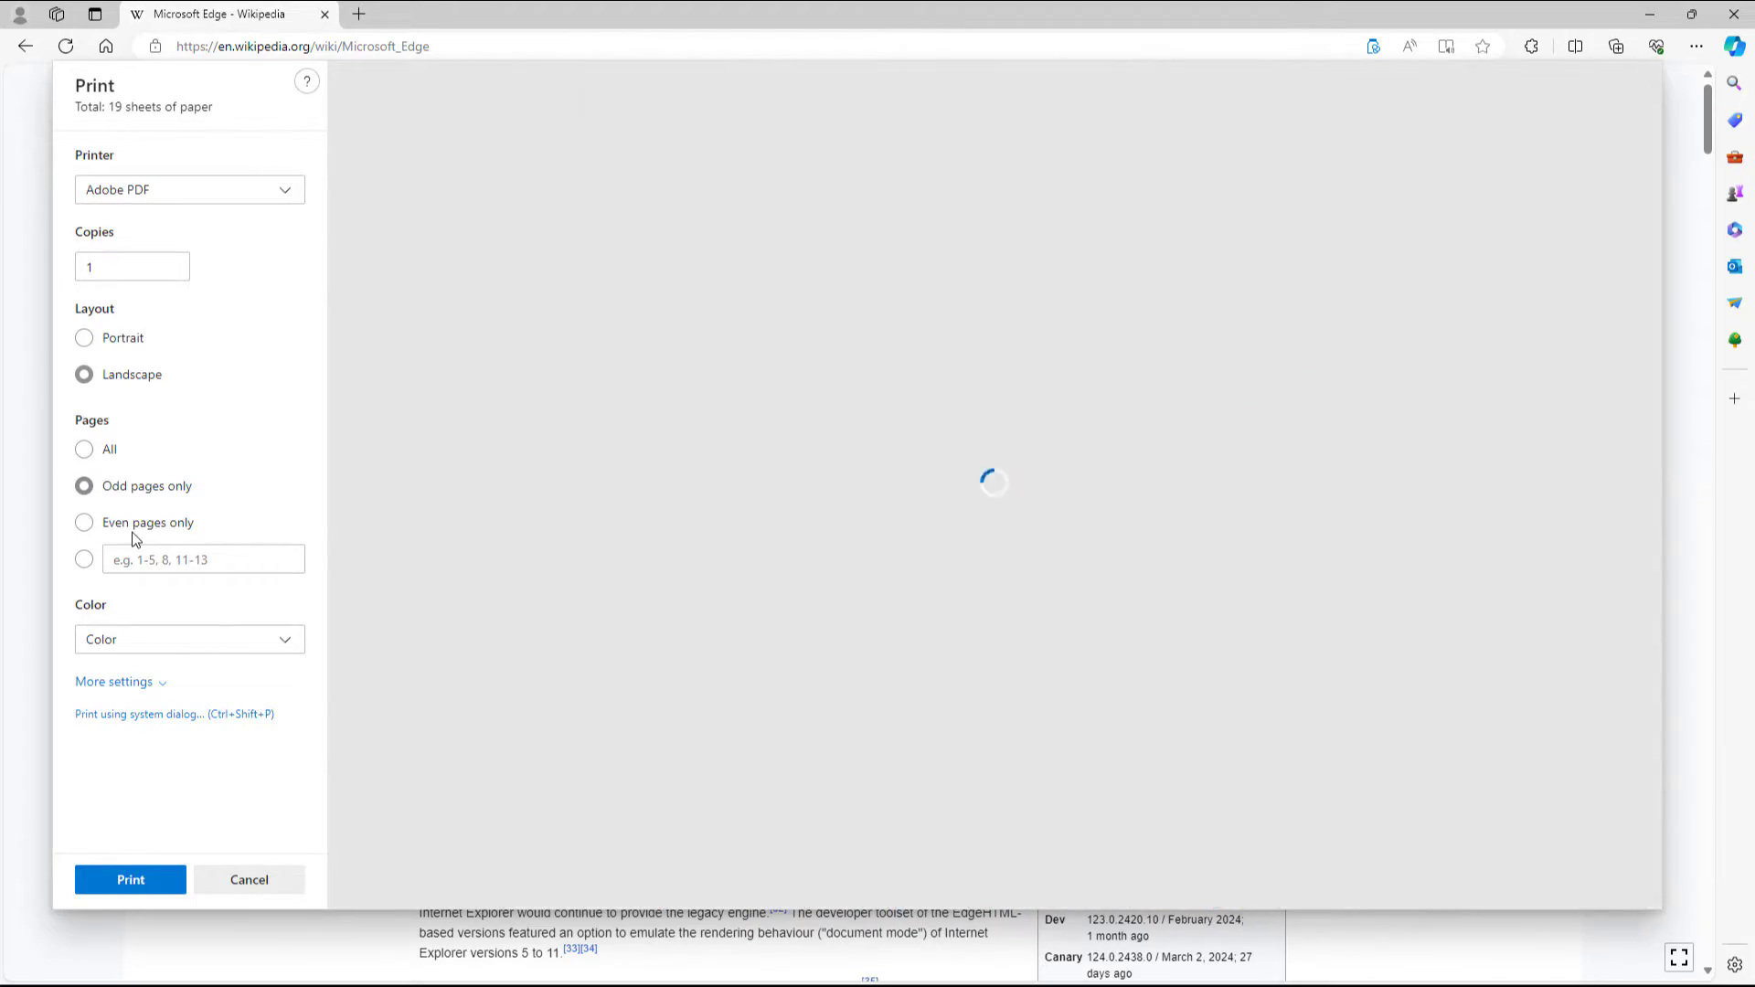
scroll(759, 589, down, 8)
scroll(759, 589, up, 8)
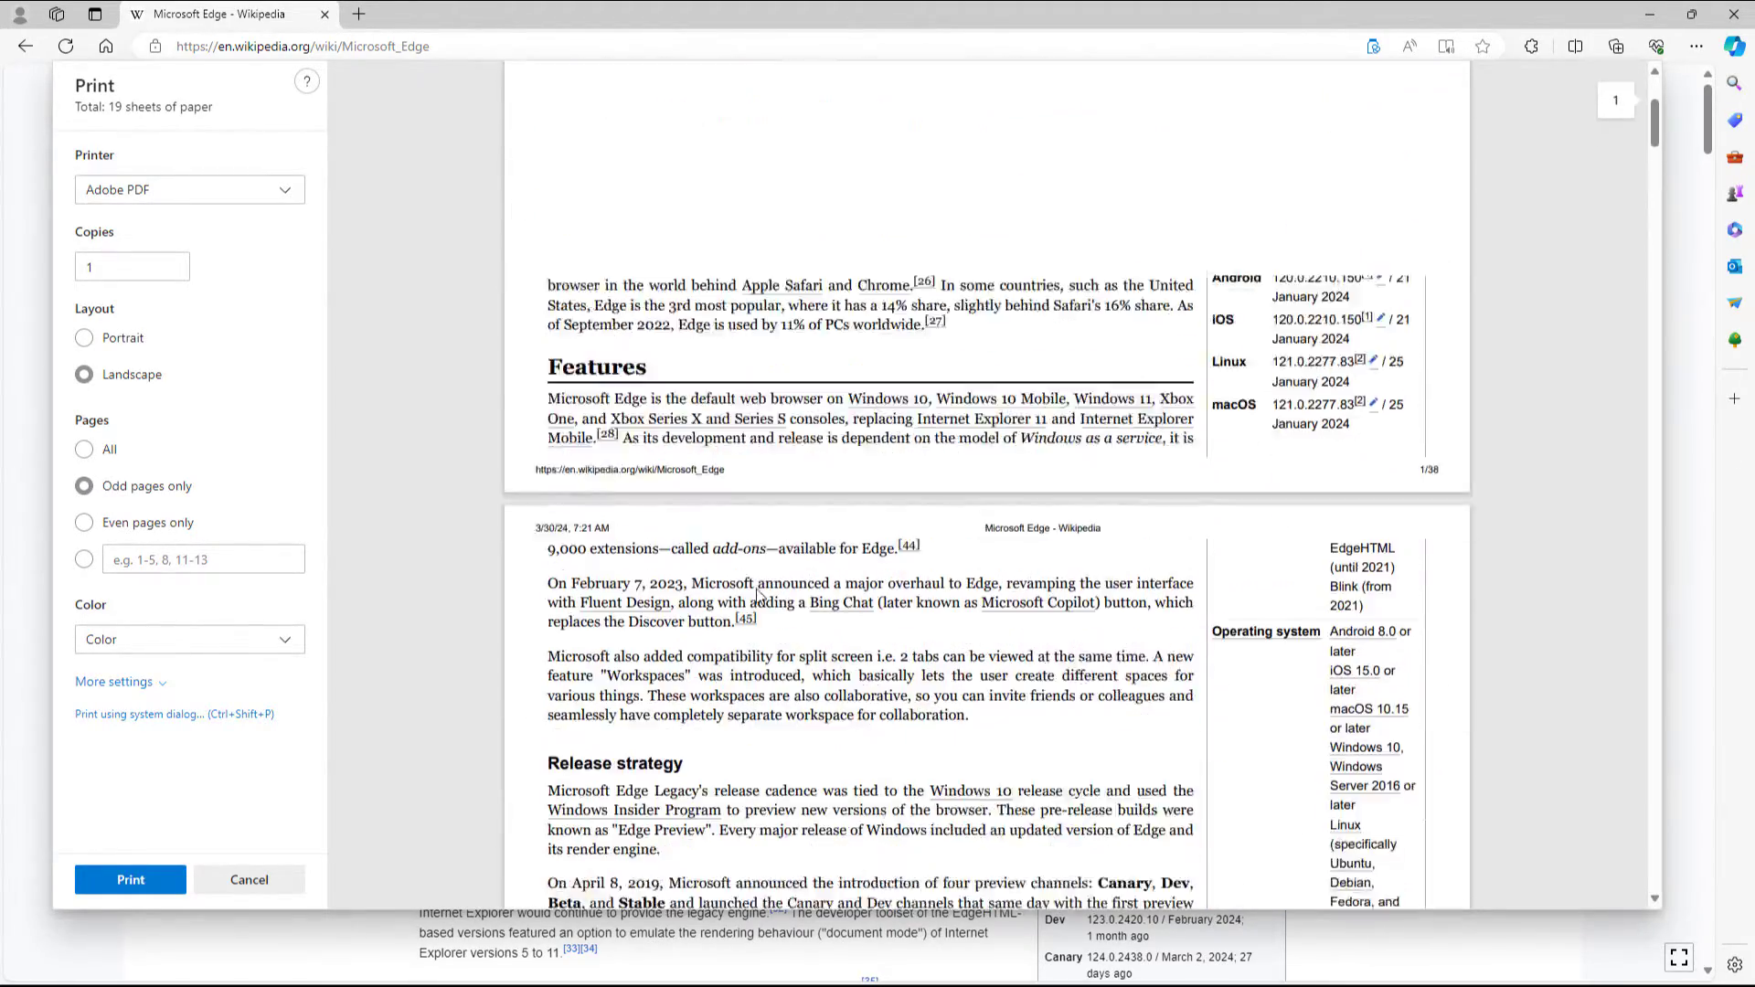
click(193, 560)
text(1-3)
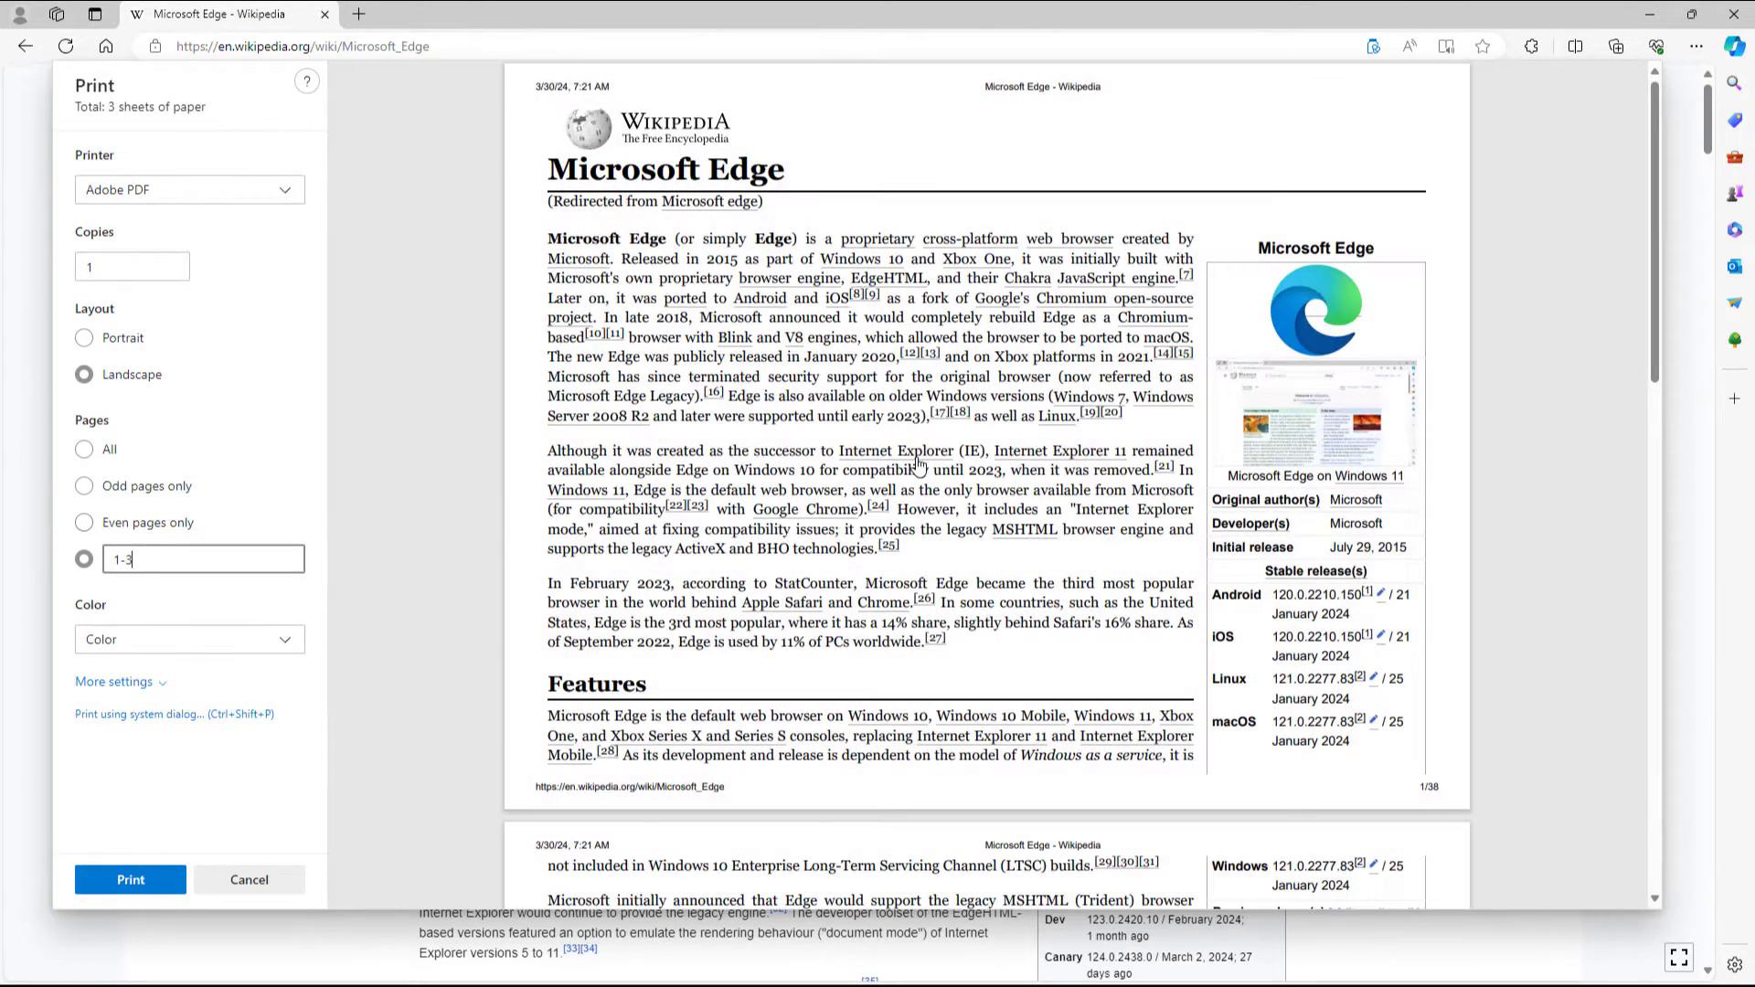
scroll(884, 477, down, 3)
Step: Set Color to Black and white and the paper size to A4
click(151, 640)
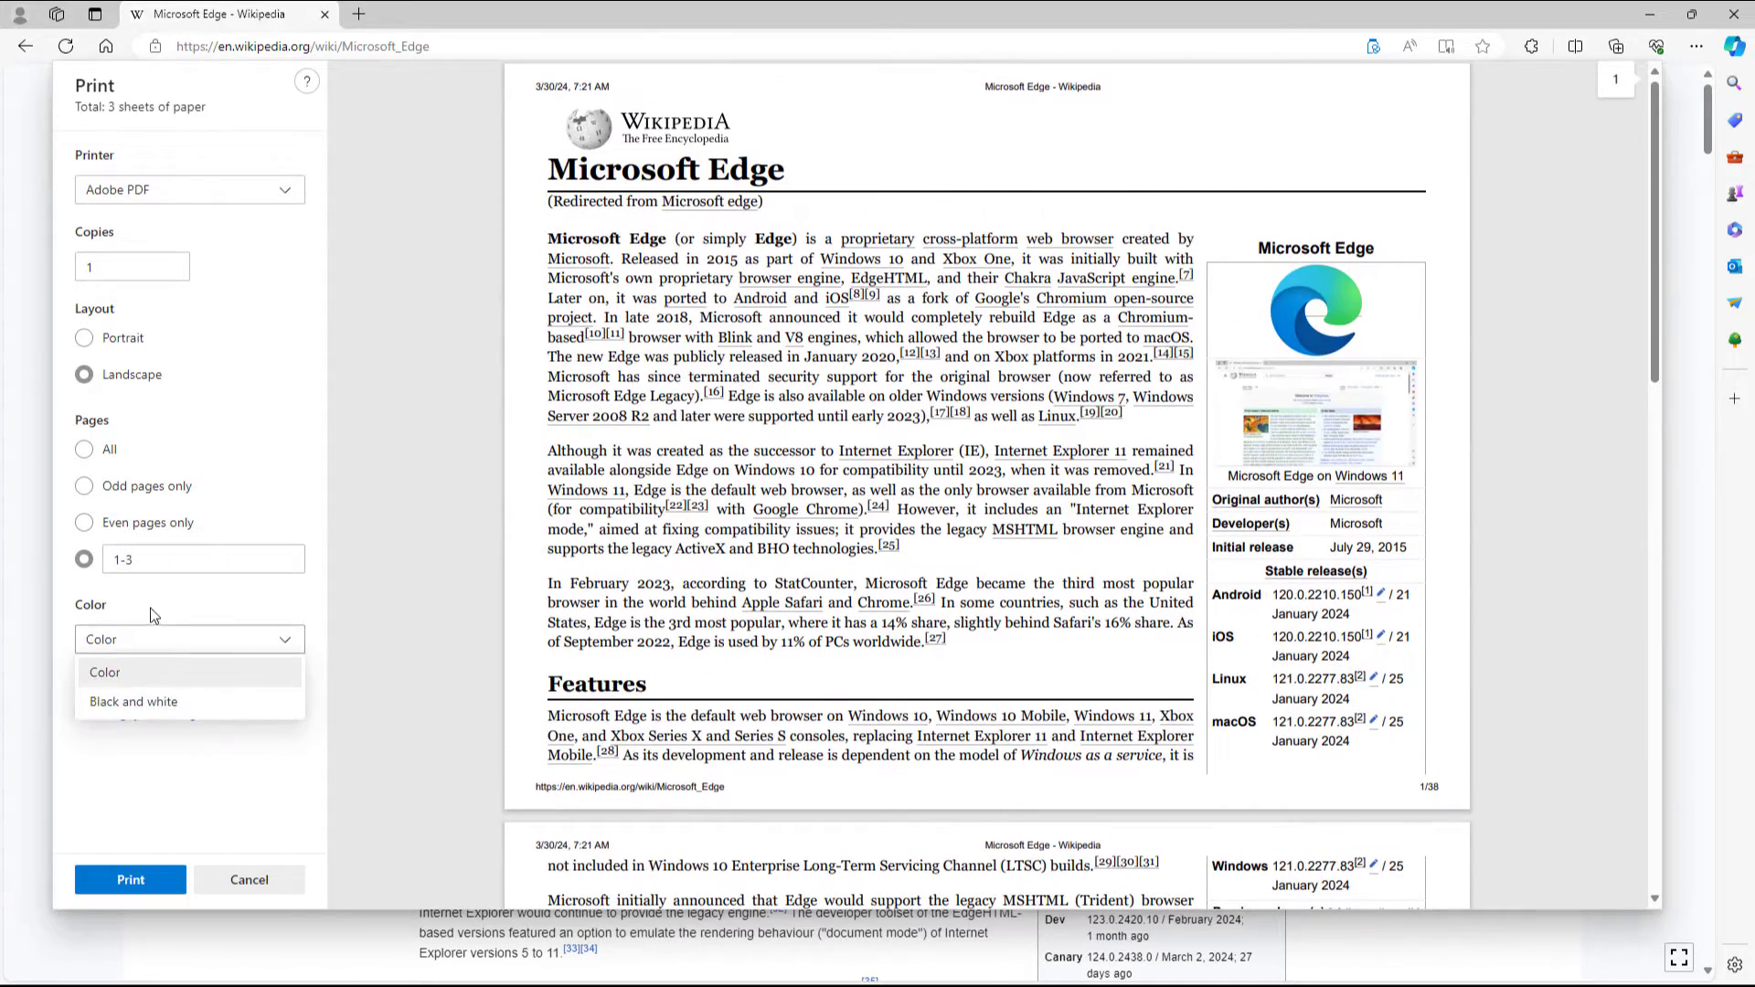
click(146, 704)
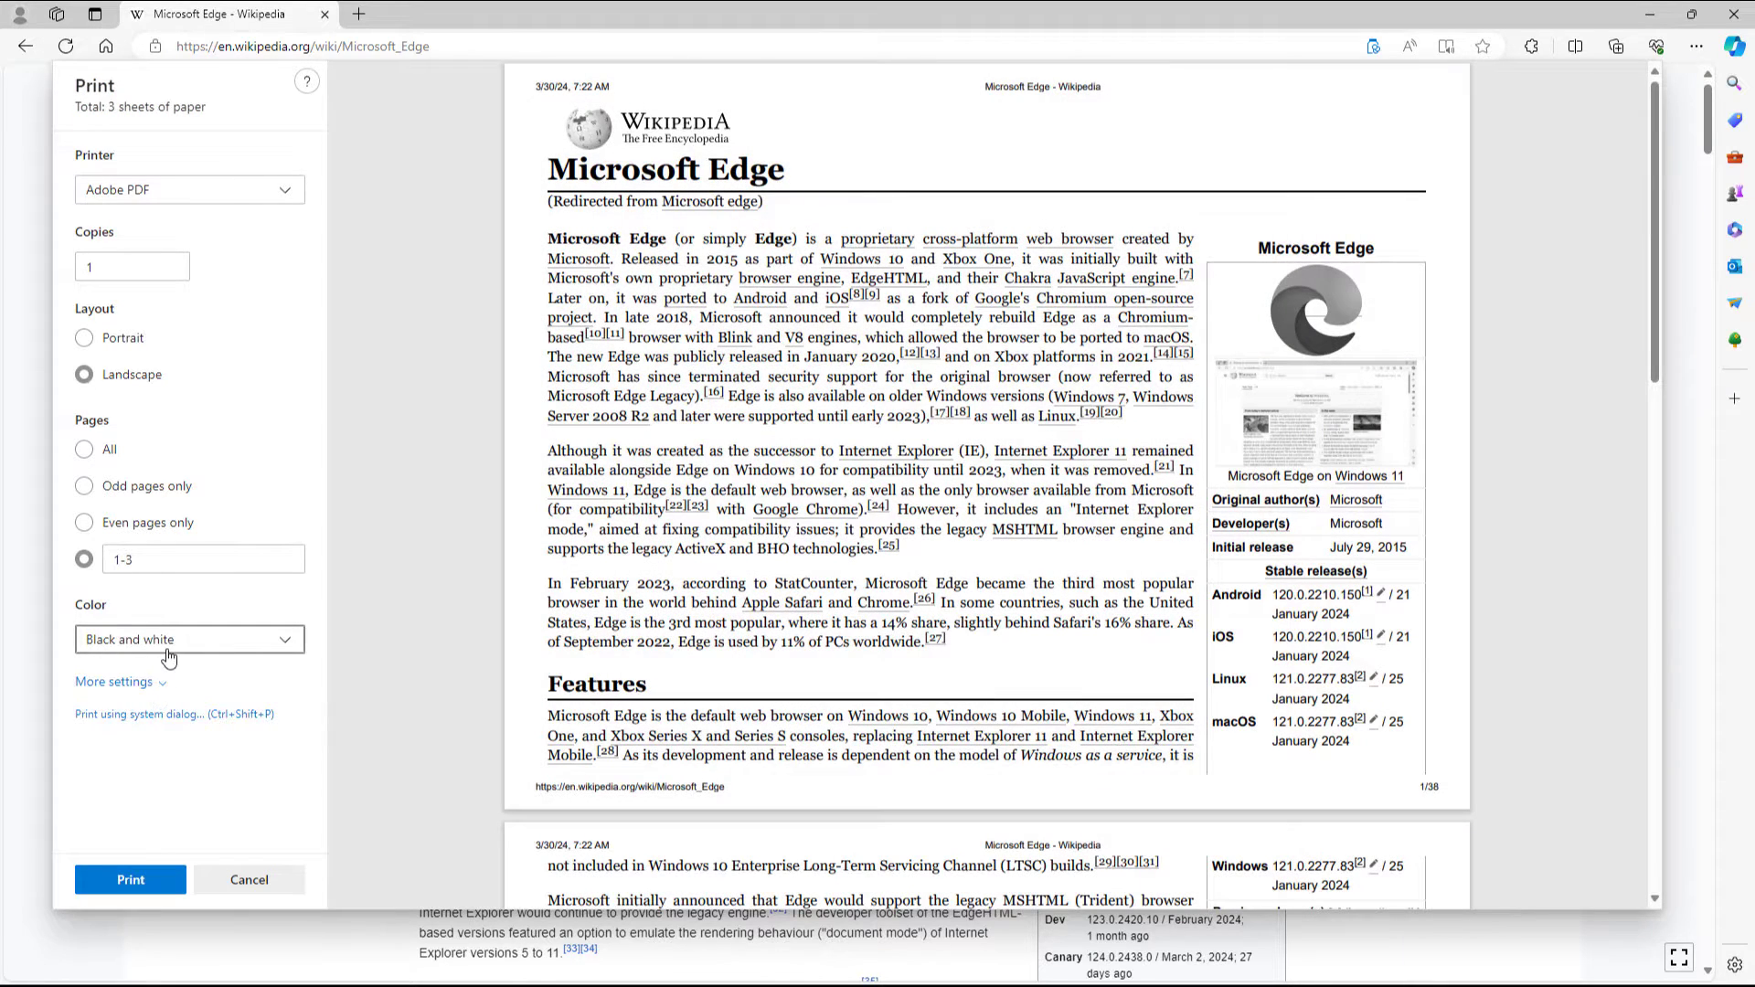
click(162, 683)
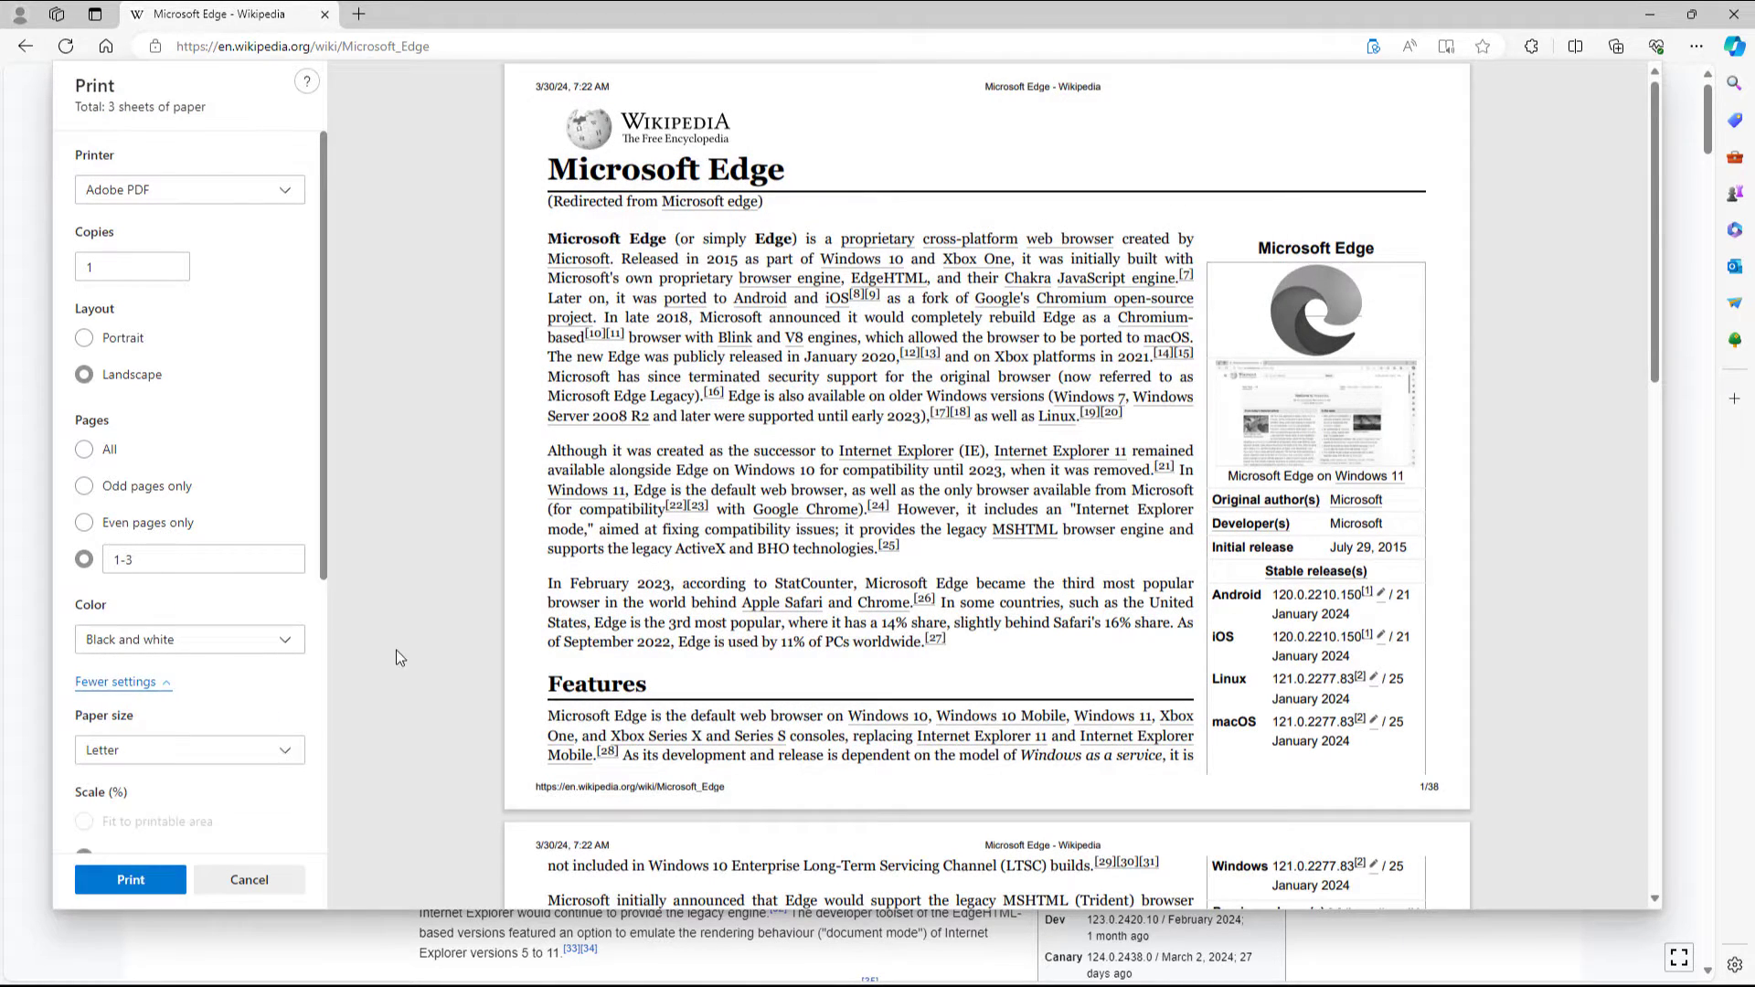
scroll(203, 714, down, 3)
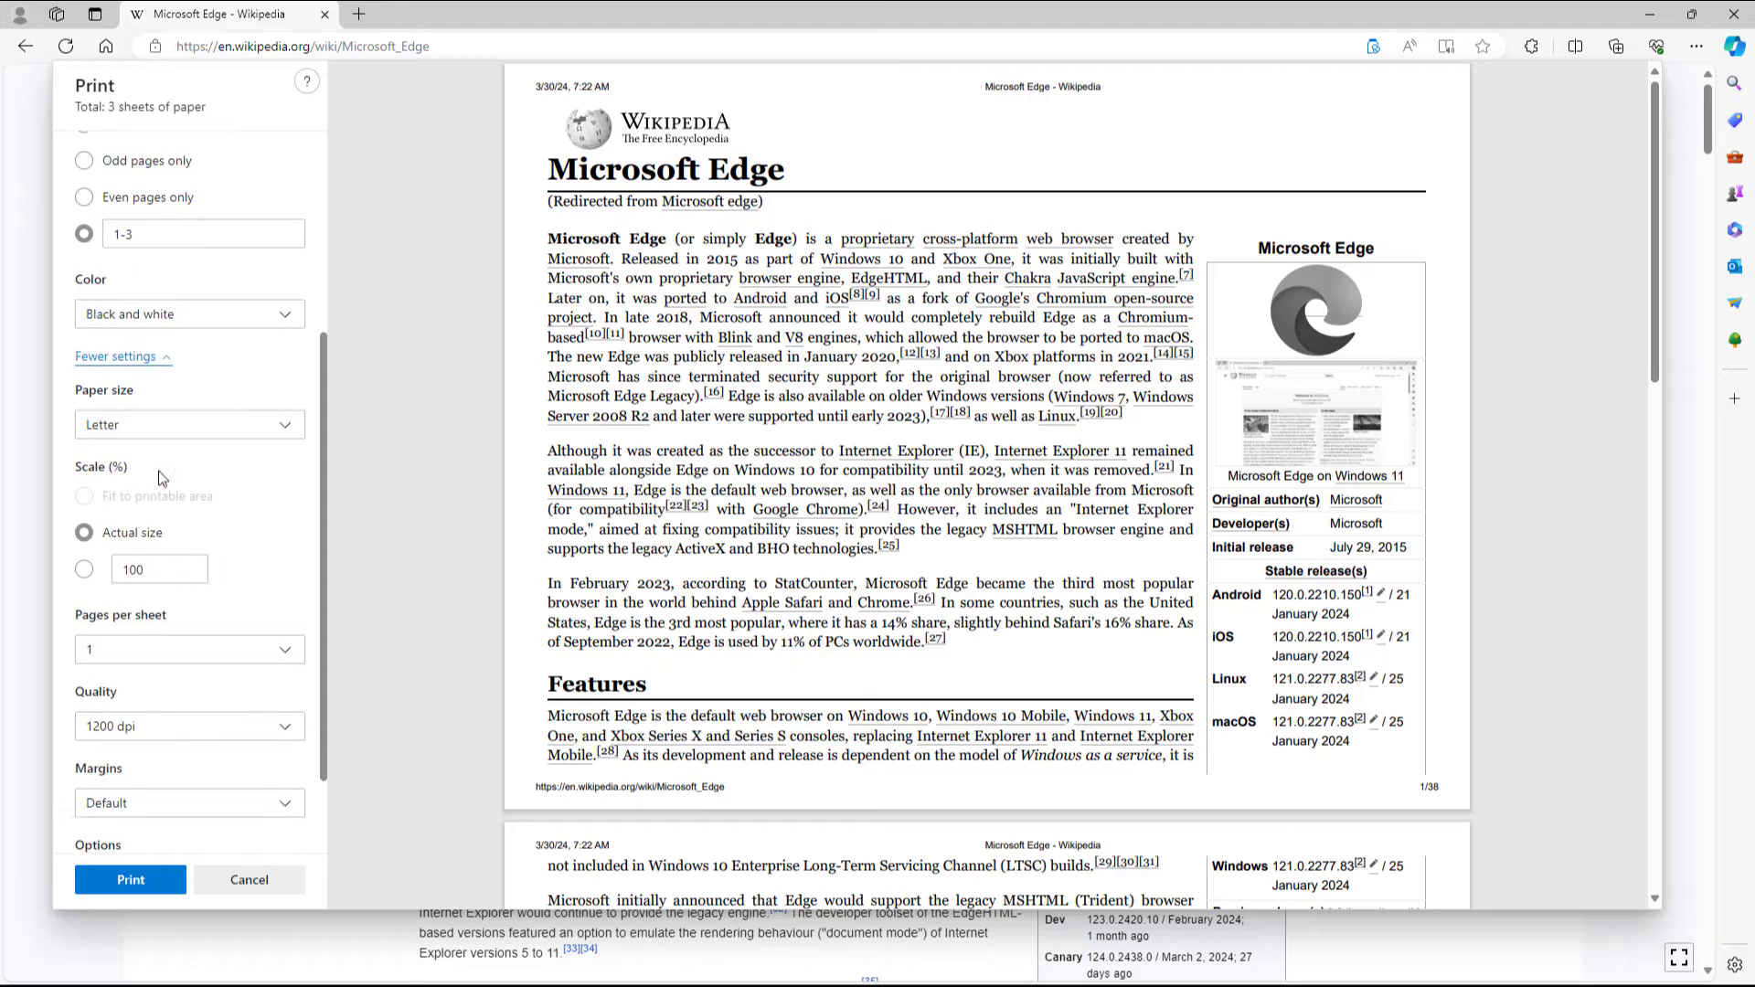
click(201, 423)
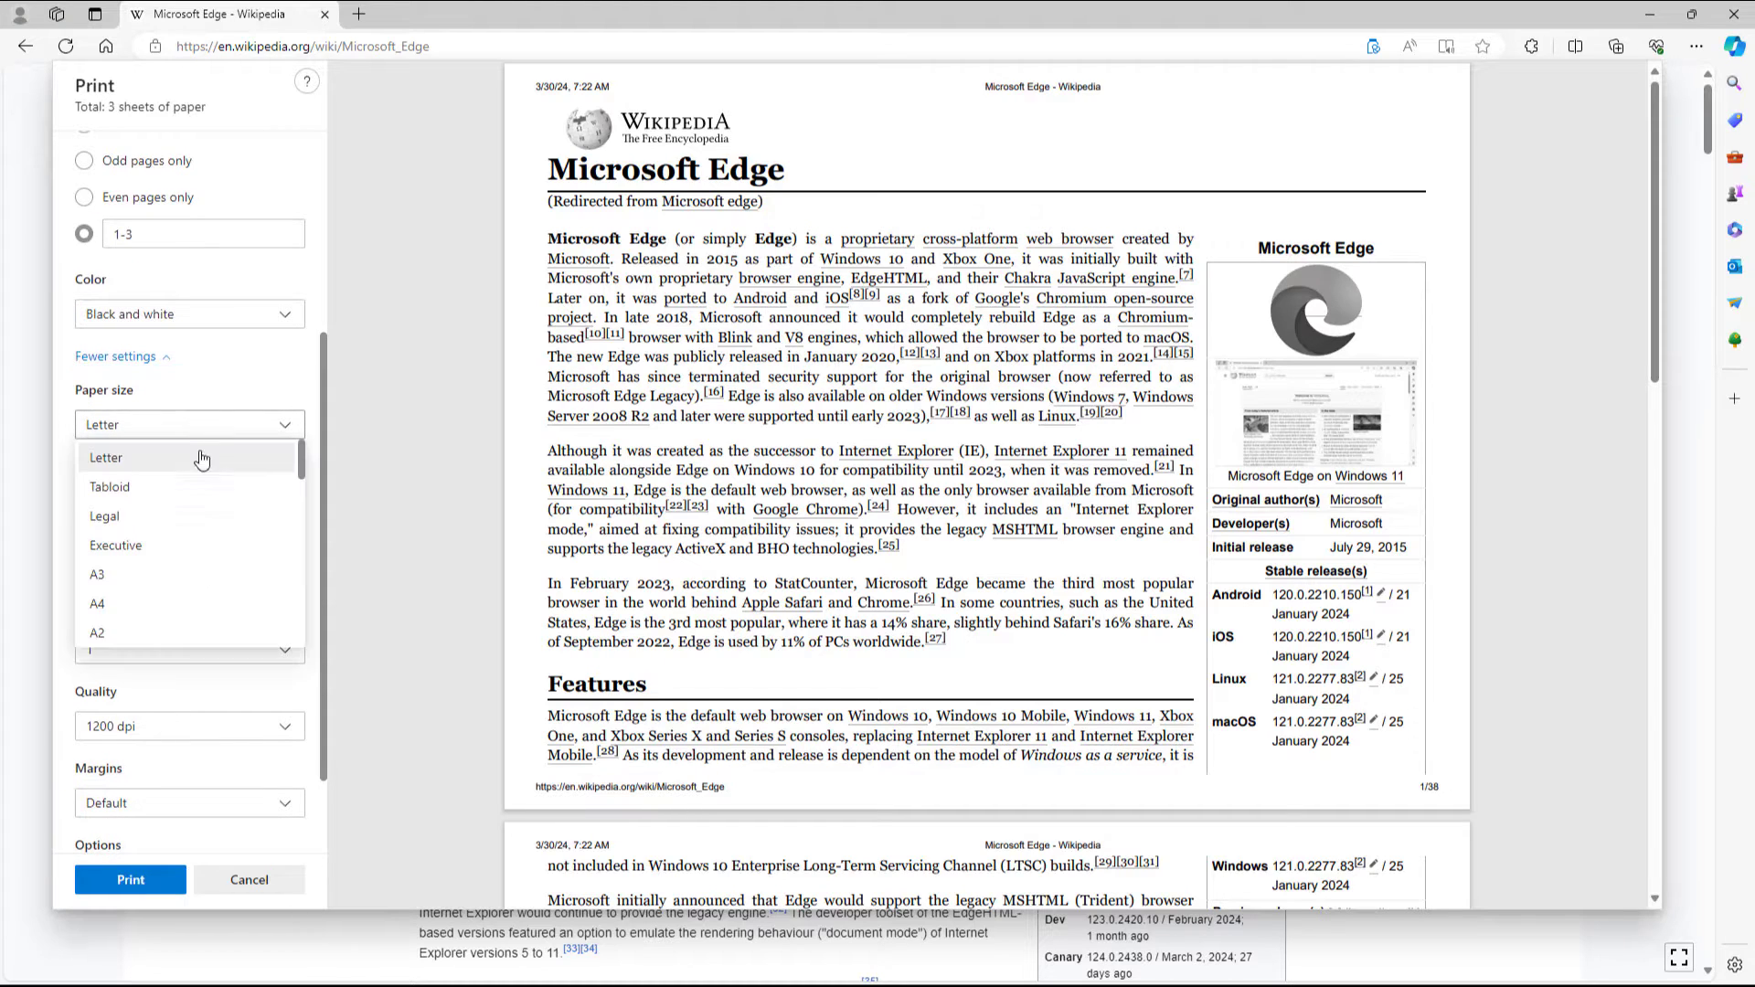
click(118, 596)
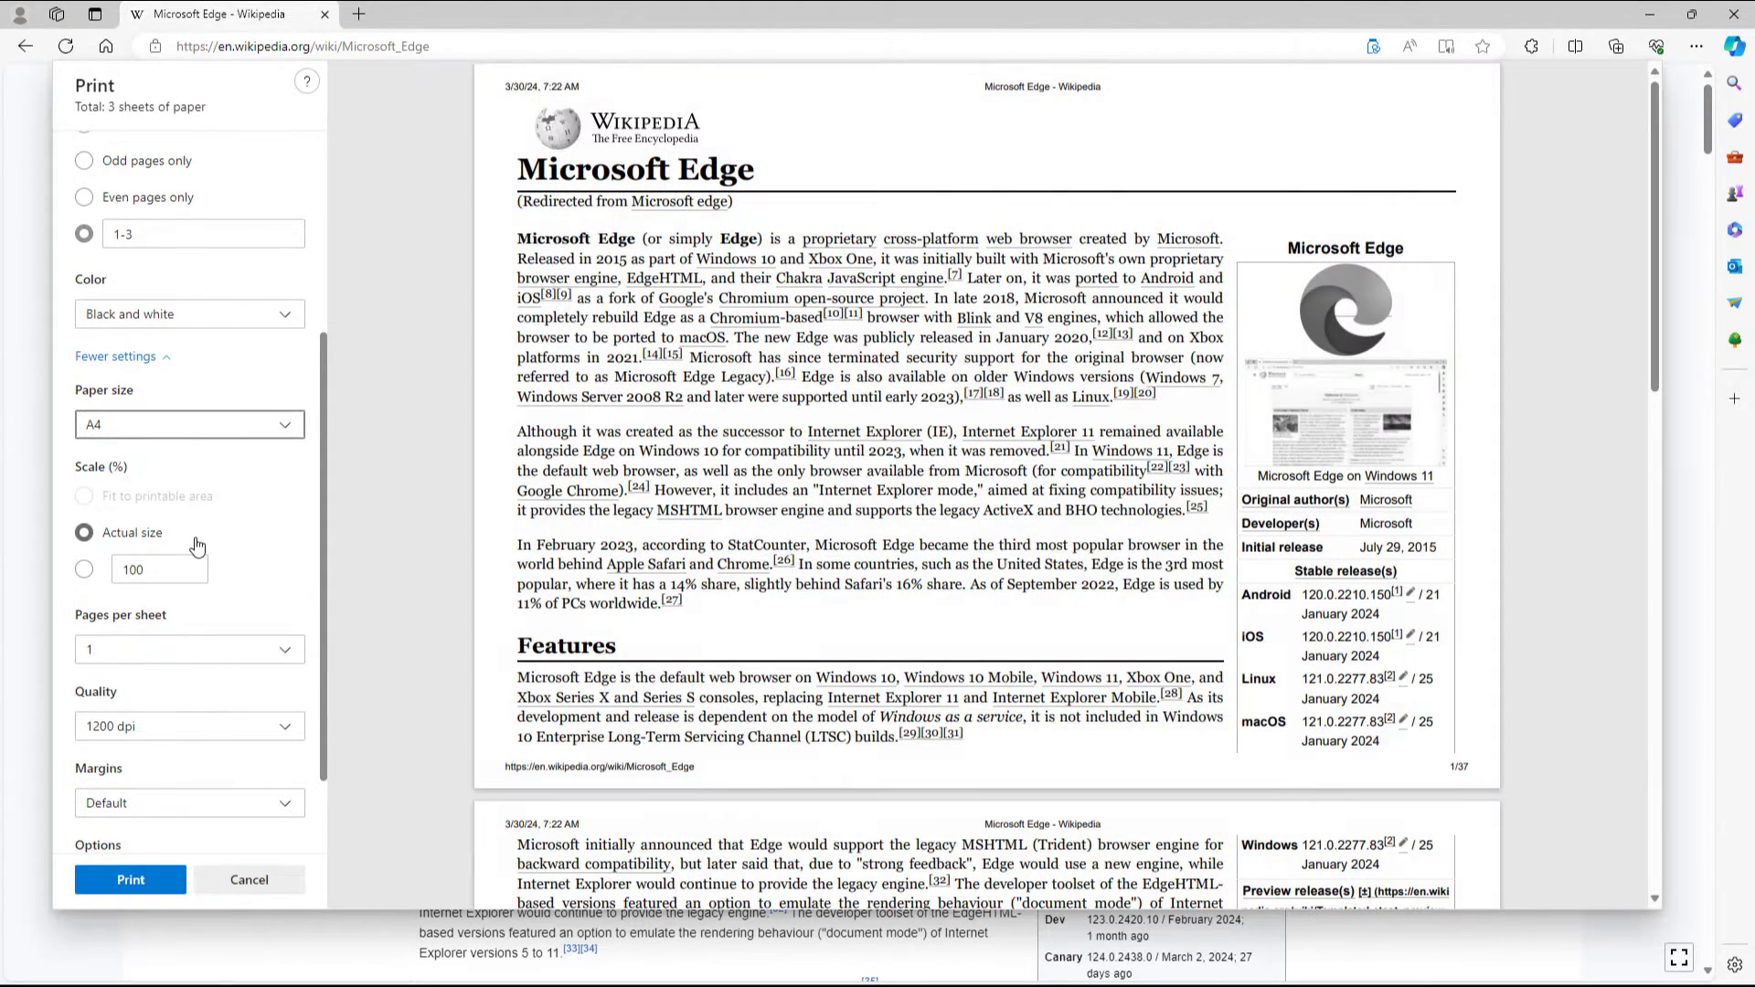
scroll(102, 484, down, 1)
Step: Set a custom print scale of 80%
click(83, 463)
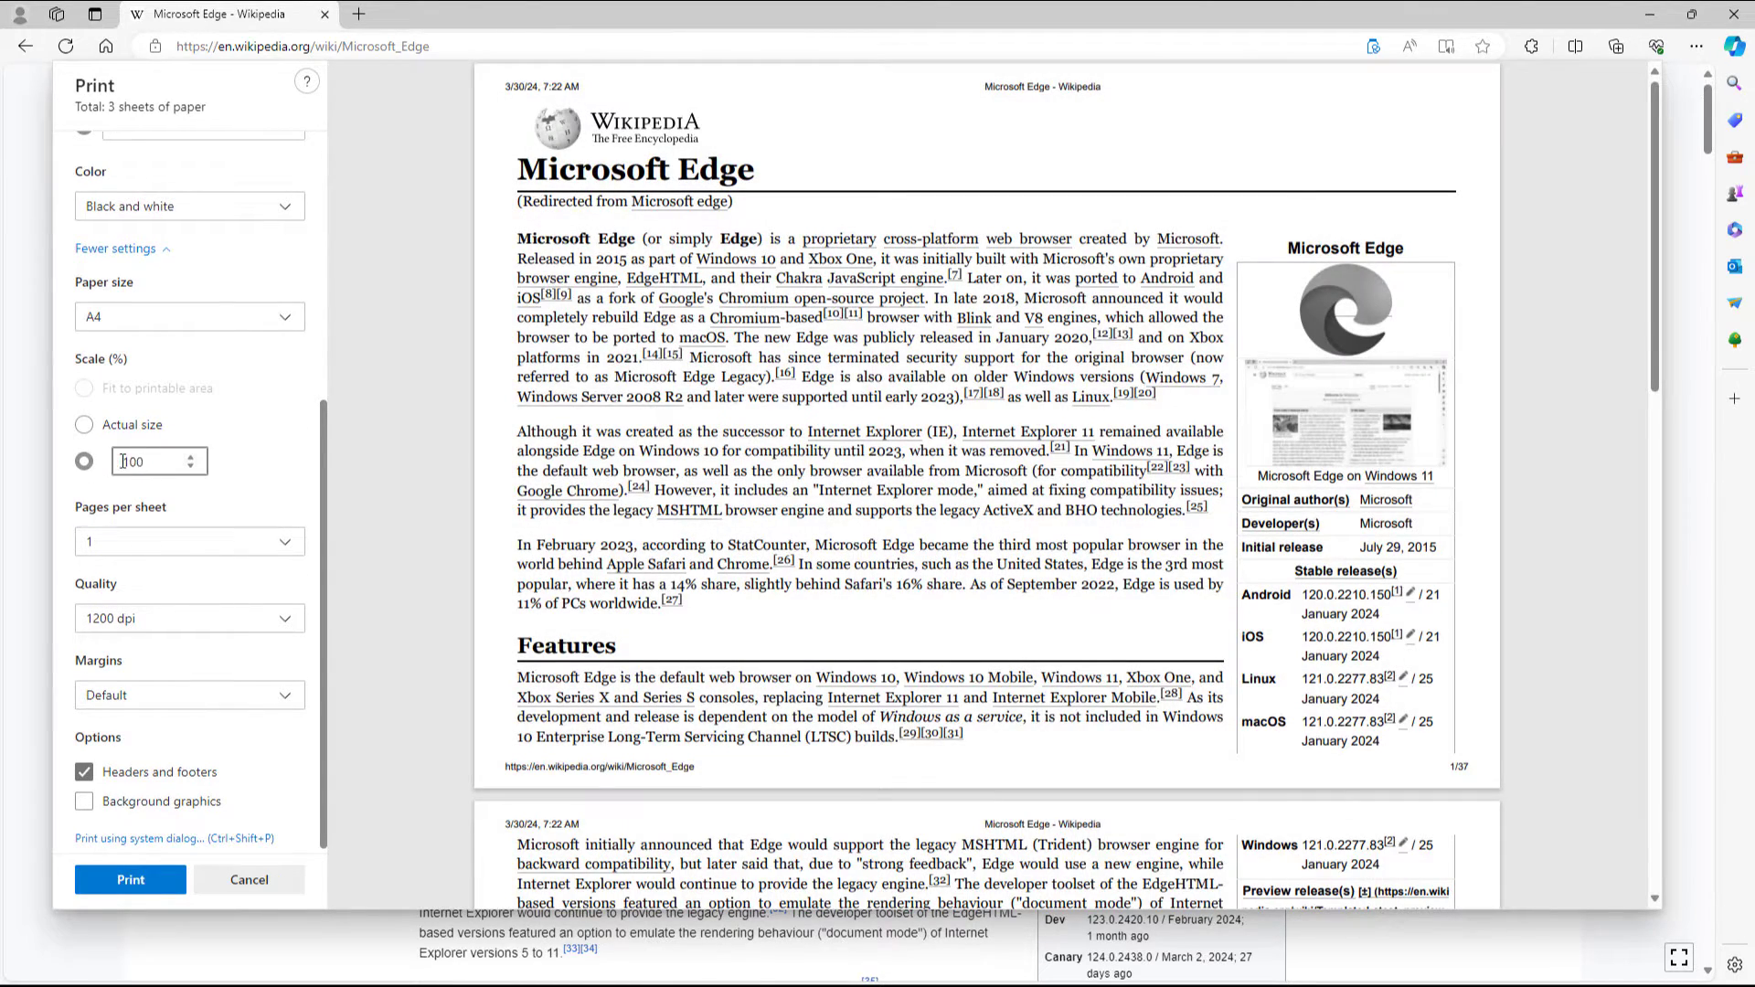
double_click(122, 462)
text(20)
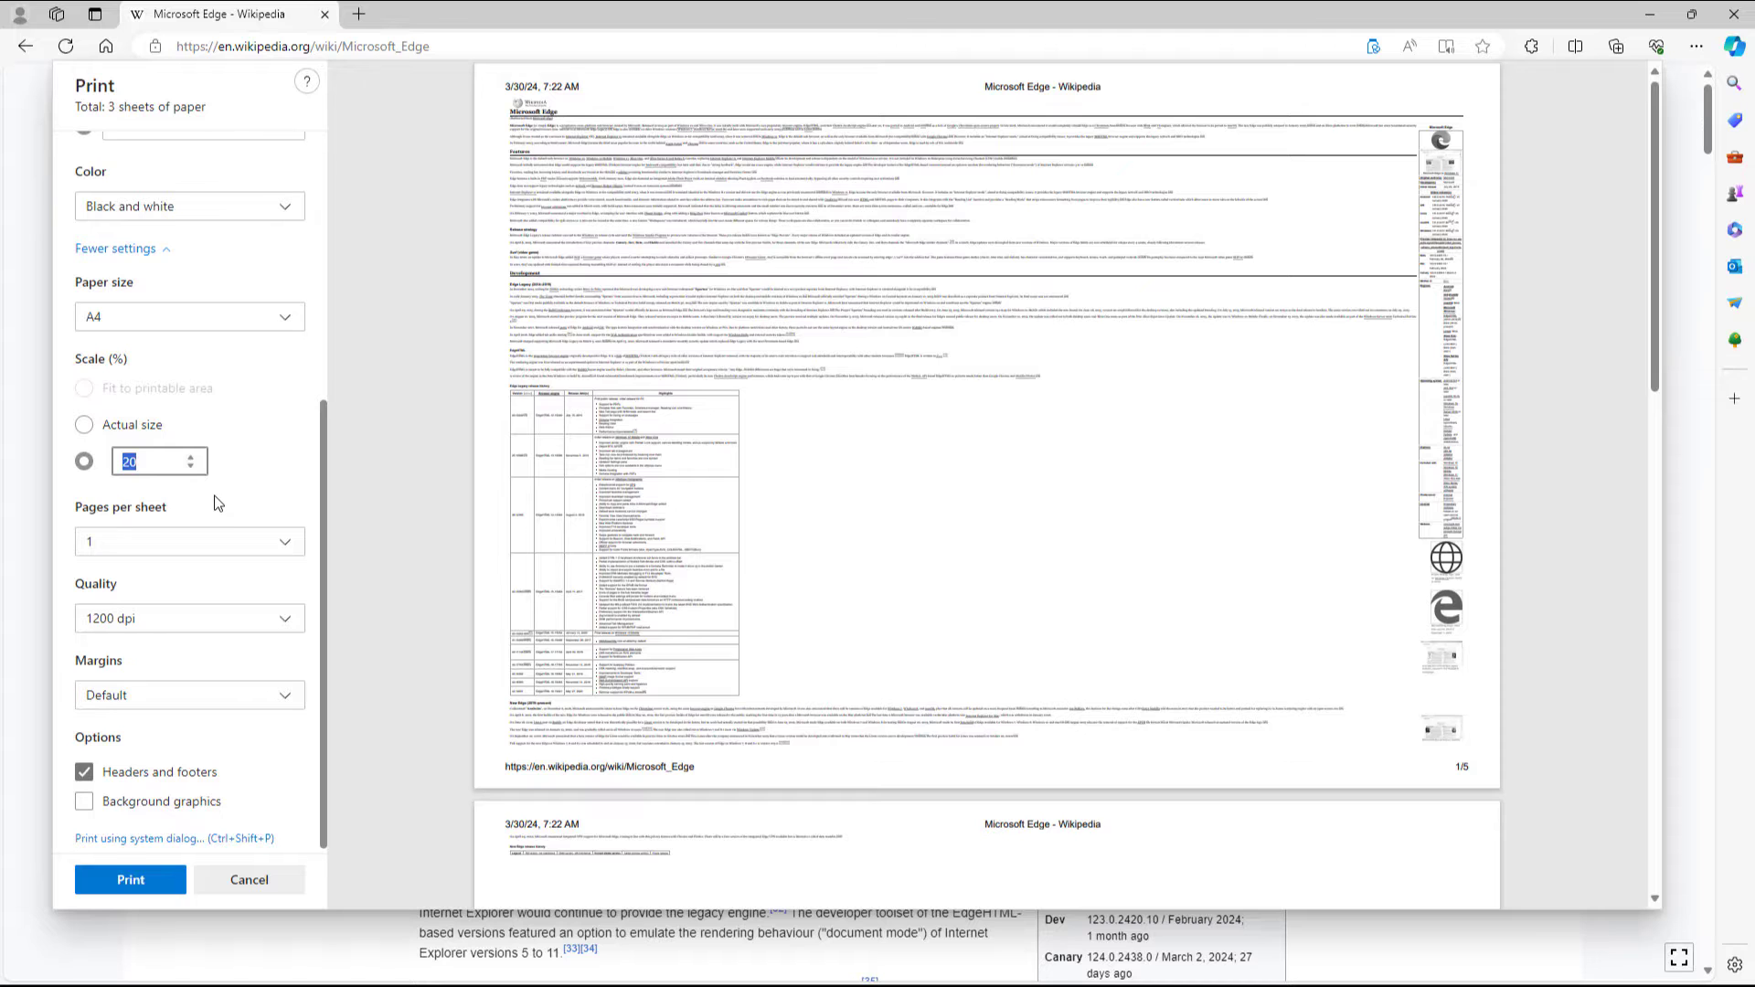
text(80)
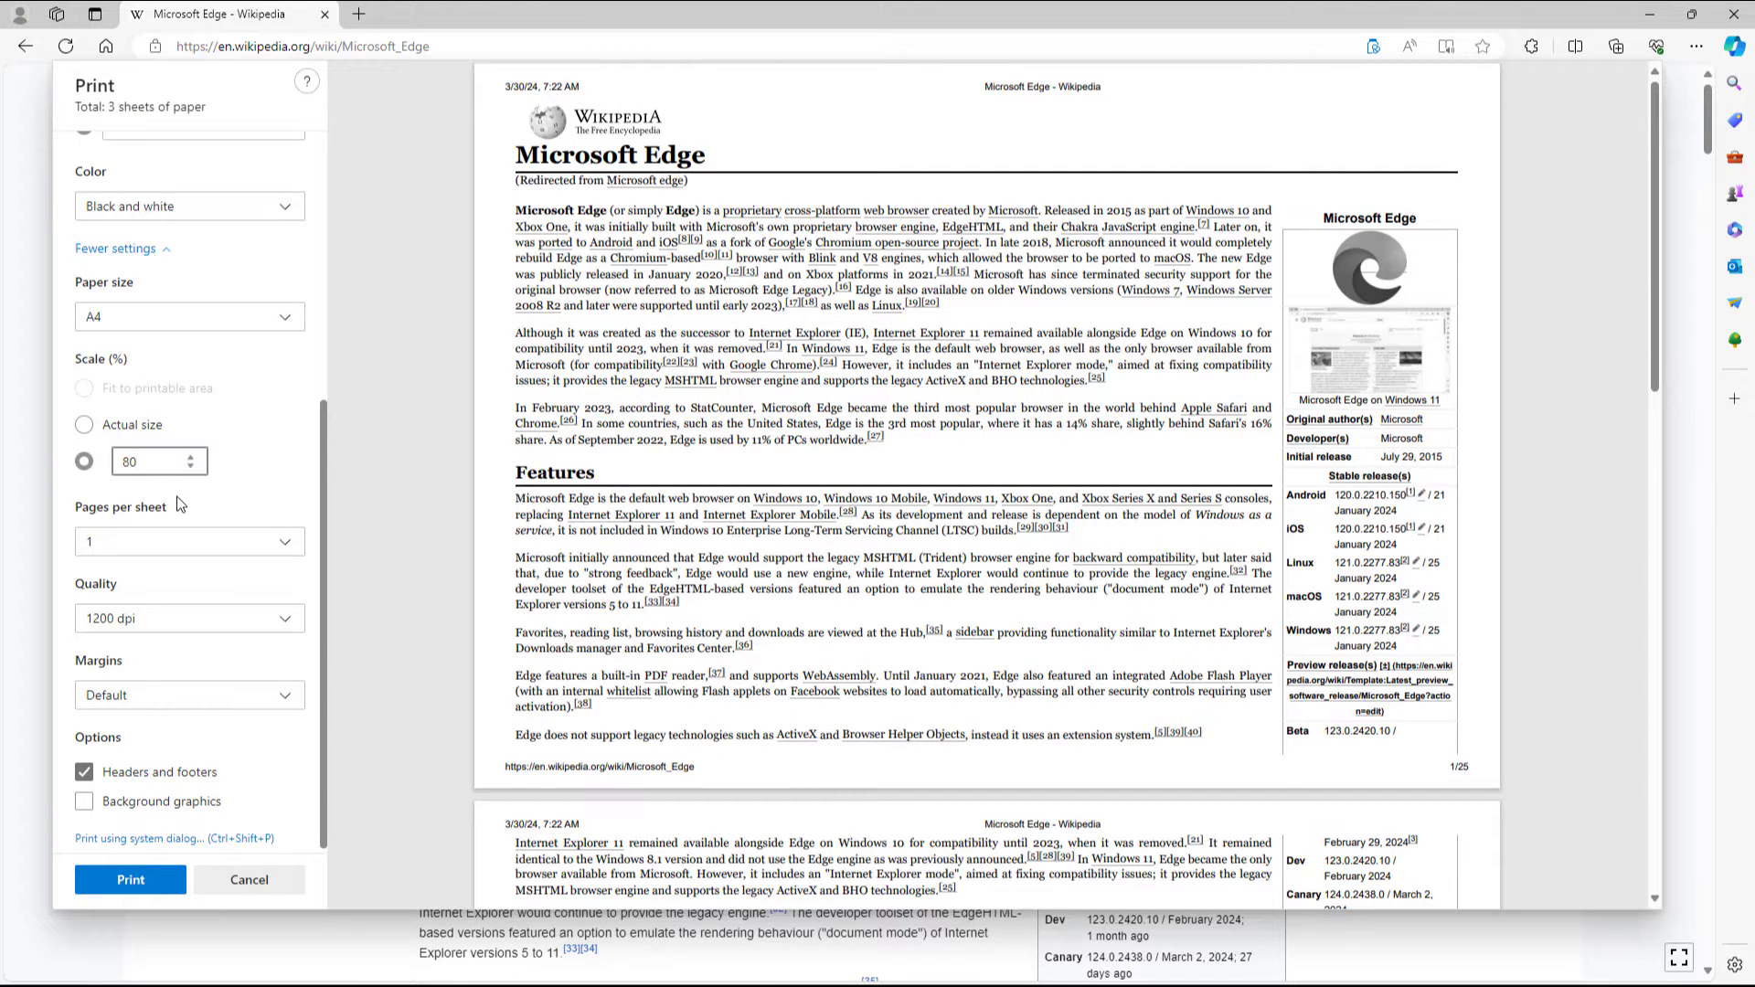
Step: Print 2 pages per sheet at 72 dpi quality
click(257, 554)
click(117, 605)
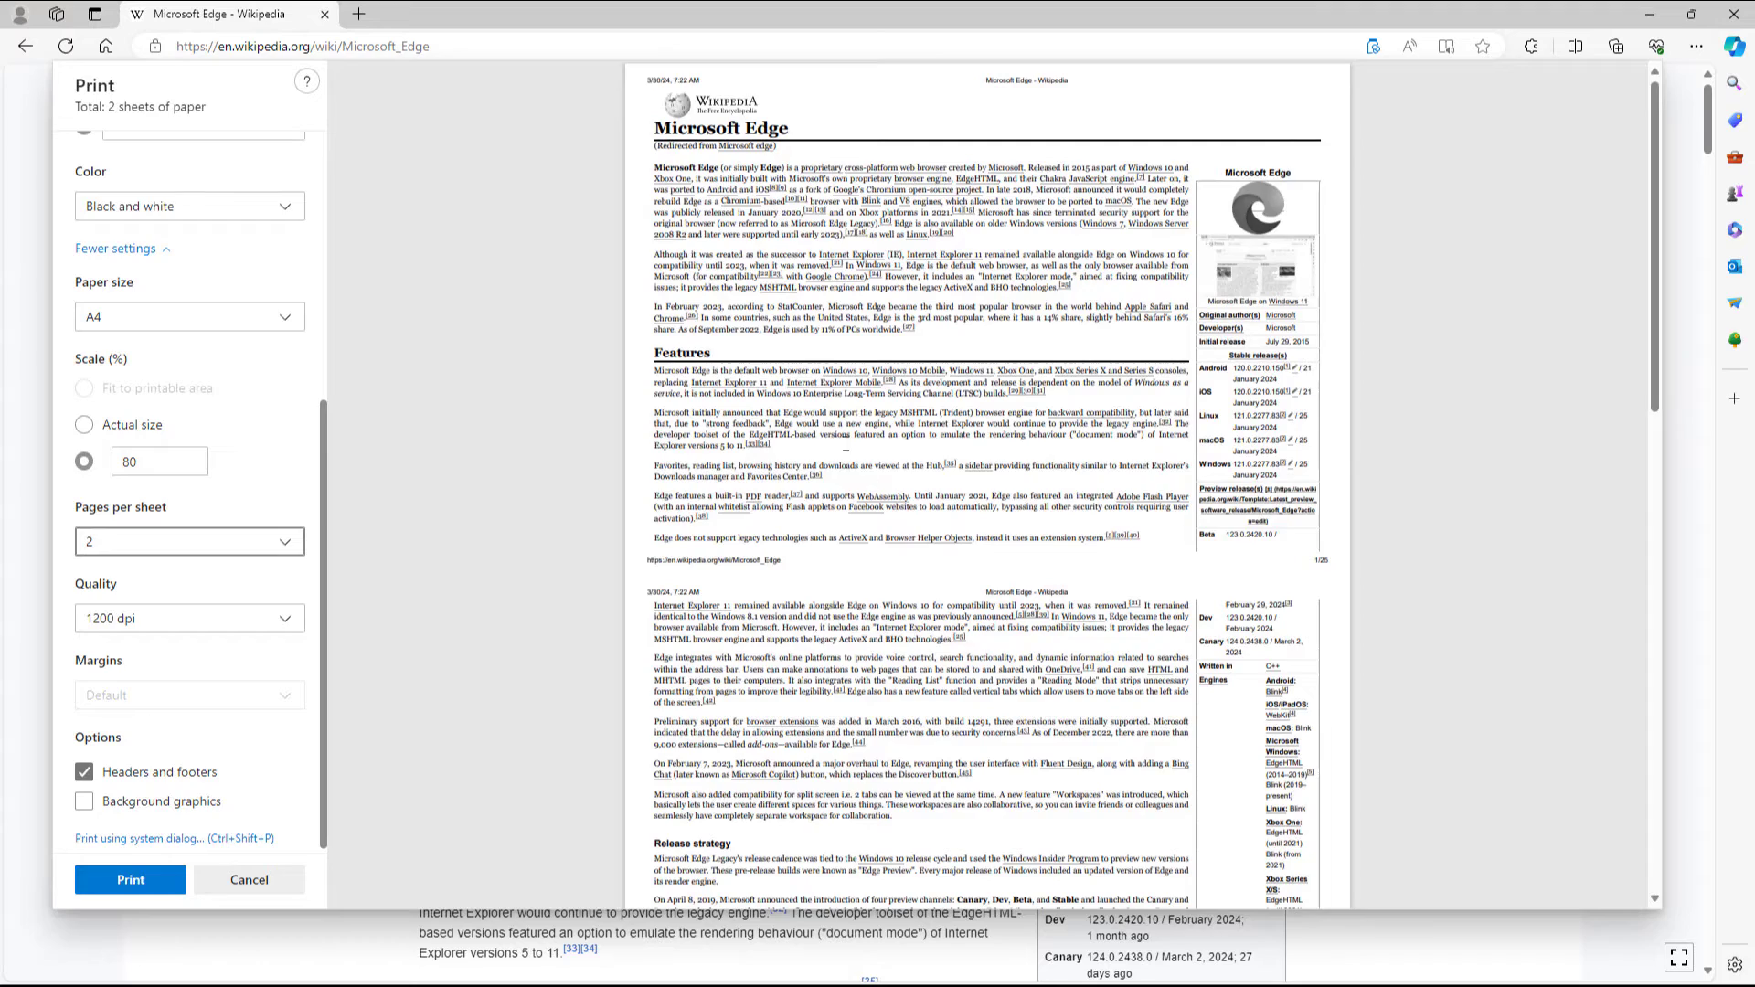
scroll(846, 444, down, 5)
scroll(846, 444, up, 3)
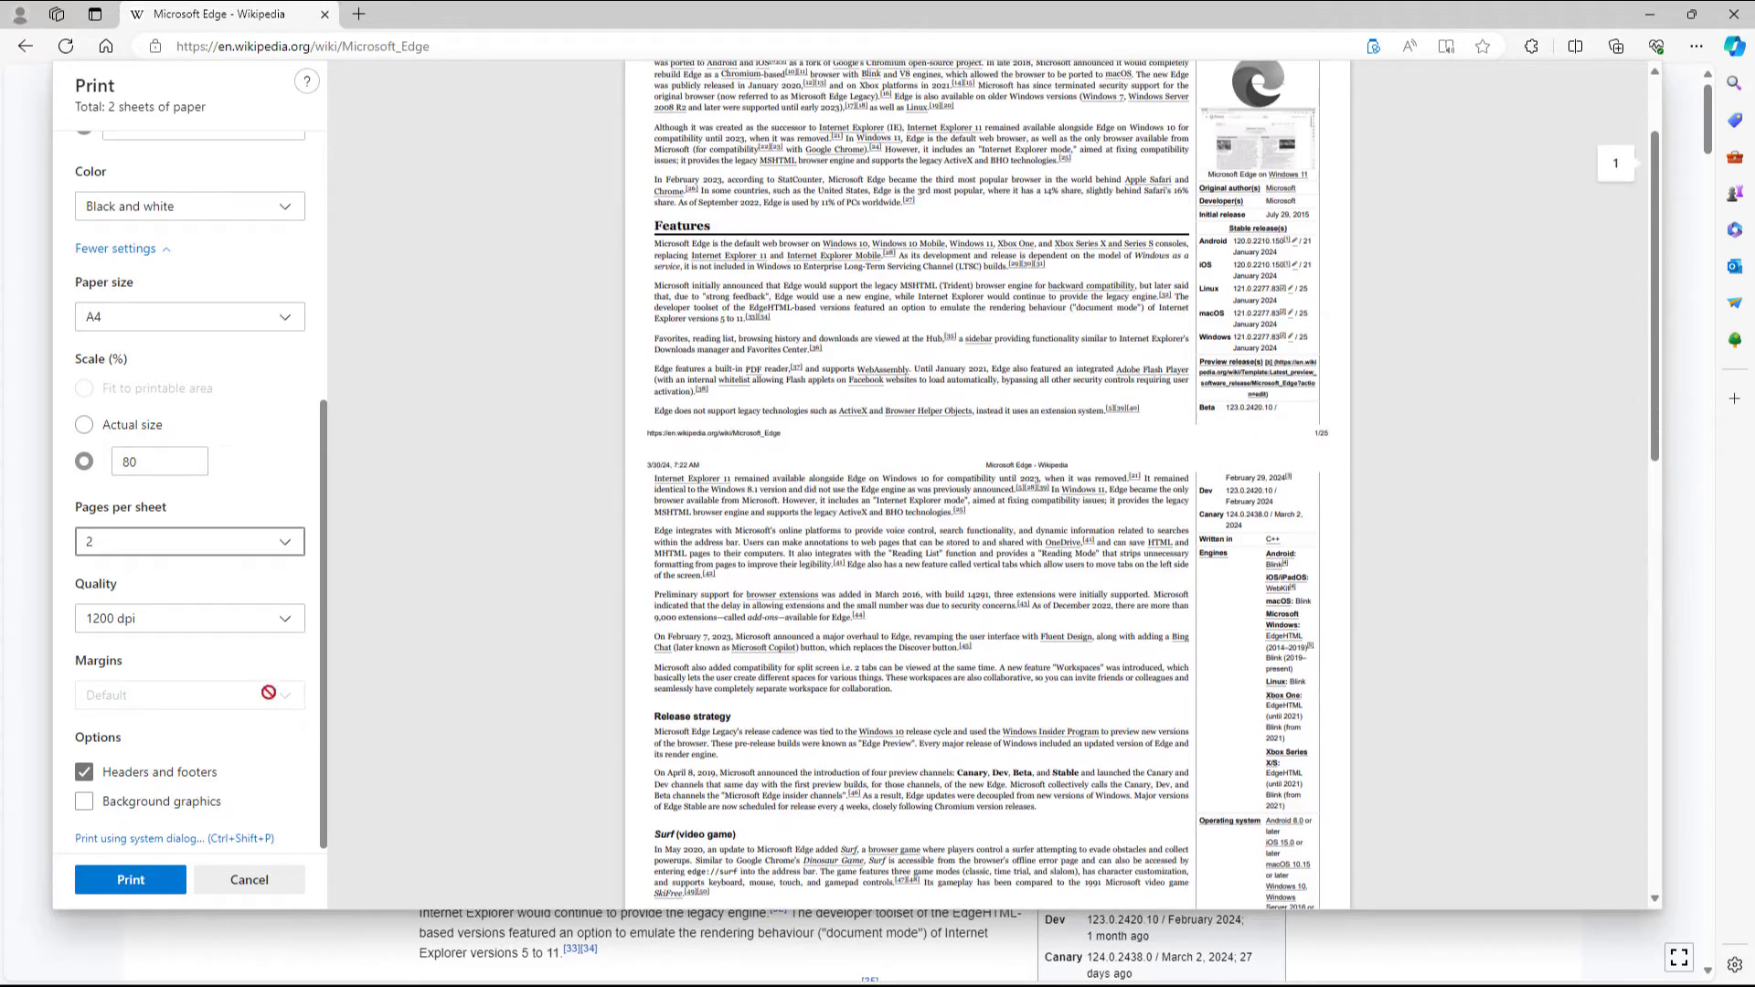
click(235, 619)
Step: Set the print quality to 2400 dpi
click(172, 662)
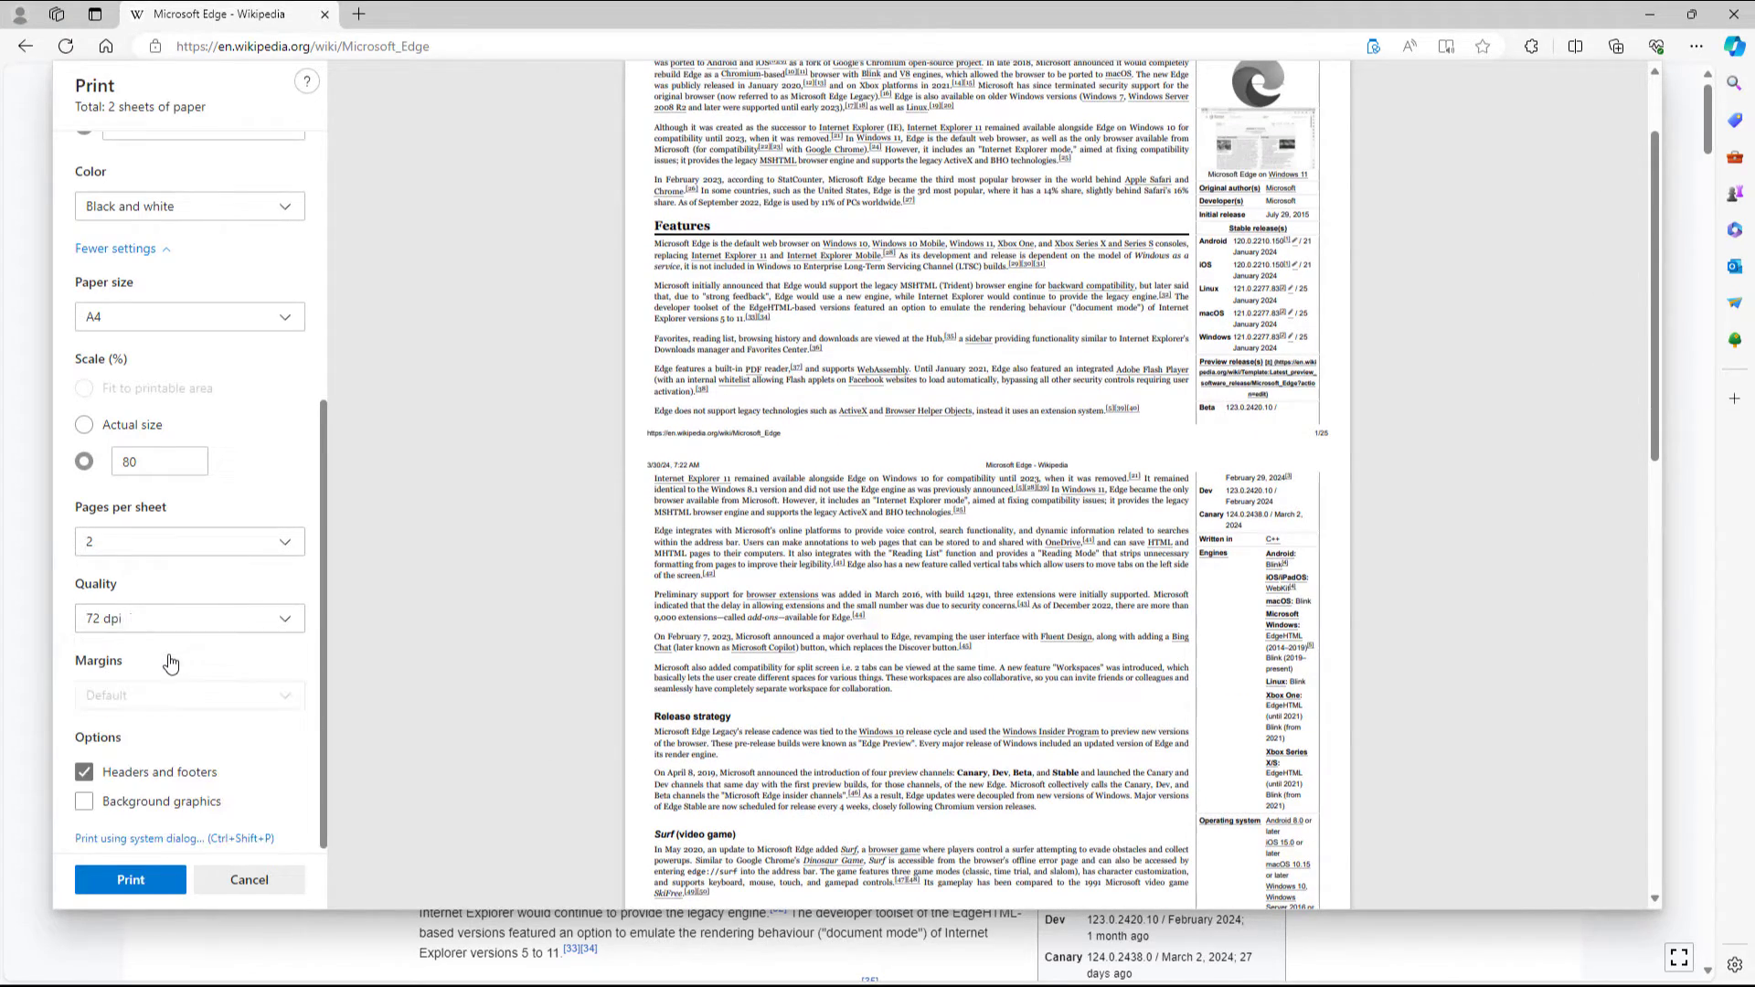
click(194, 619)
scroll(152, 772, down, 1)
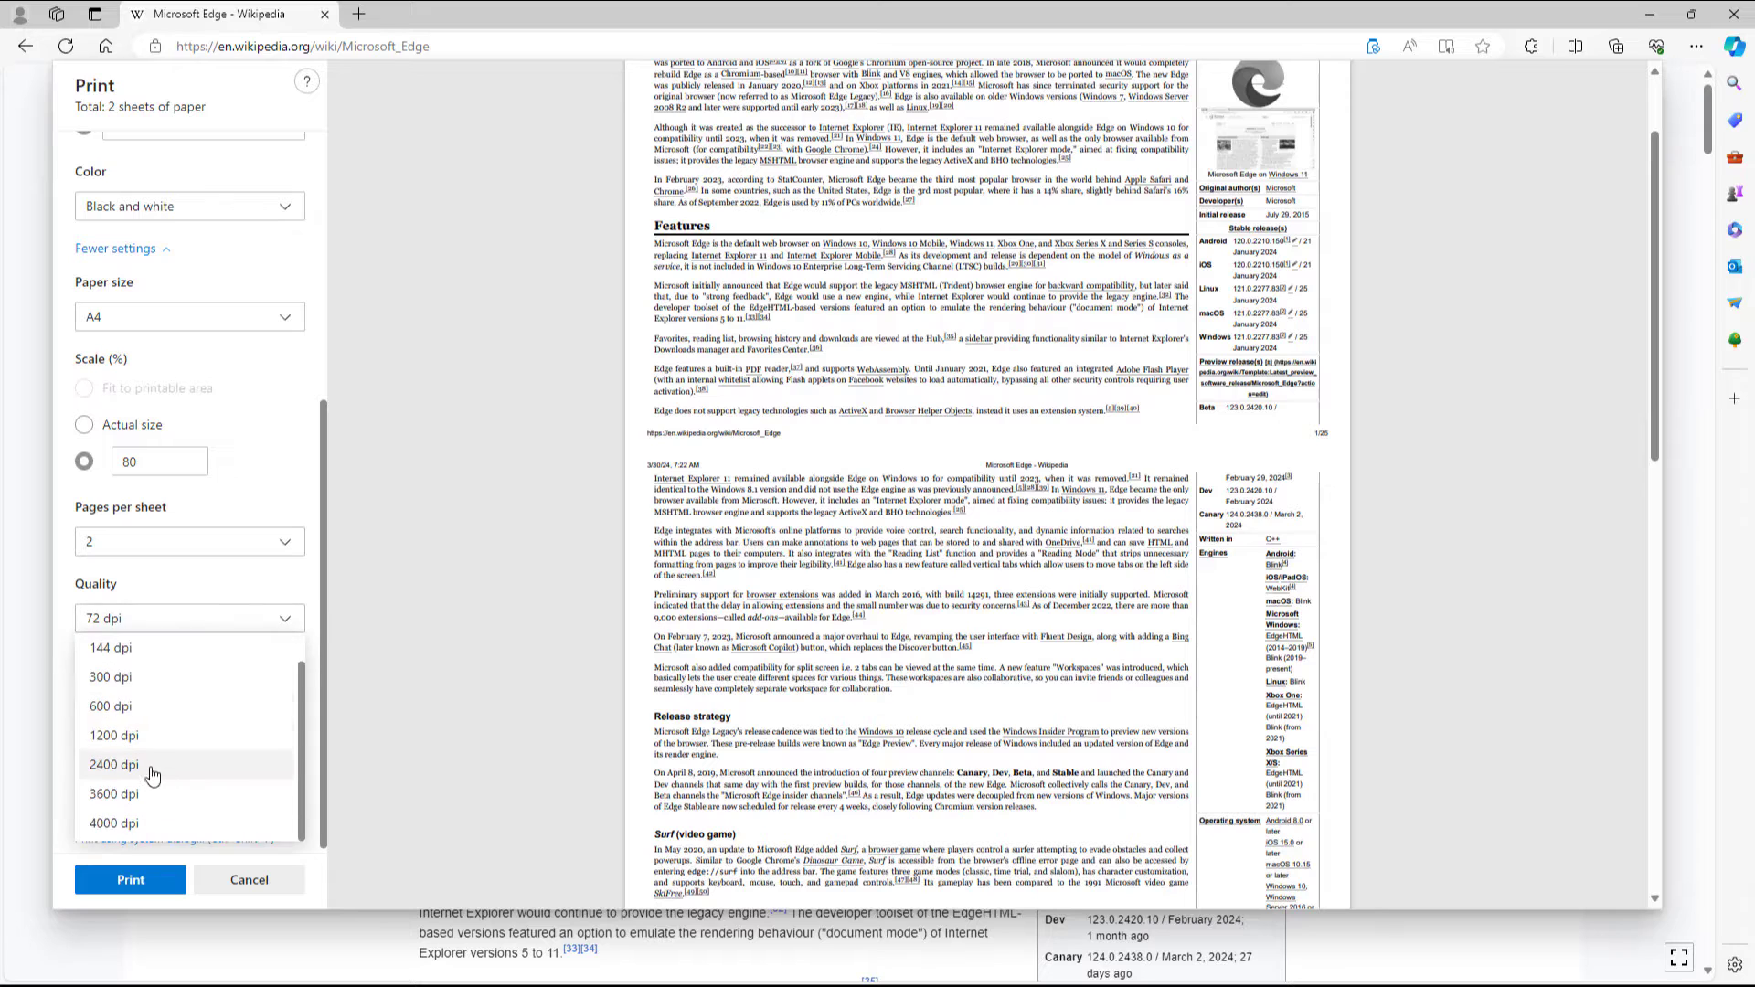
click(152, 765)
Step: Turn off background graphics and headers and footers
click(163, 801)
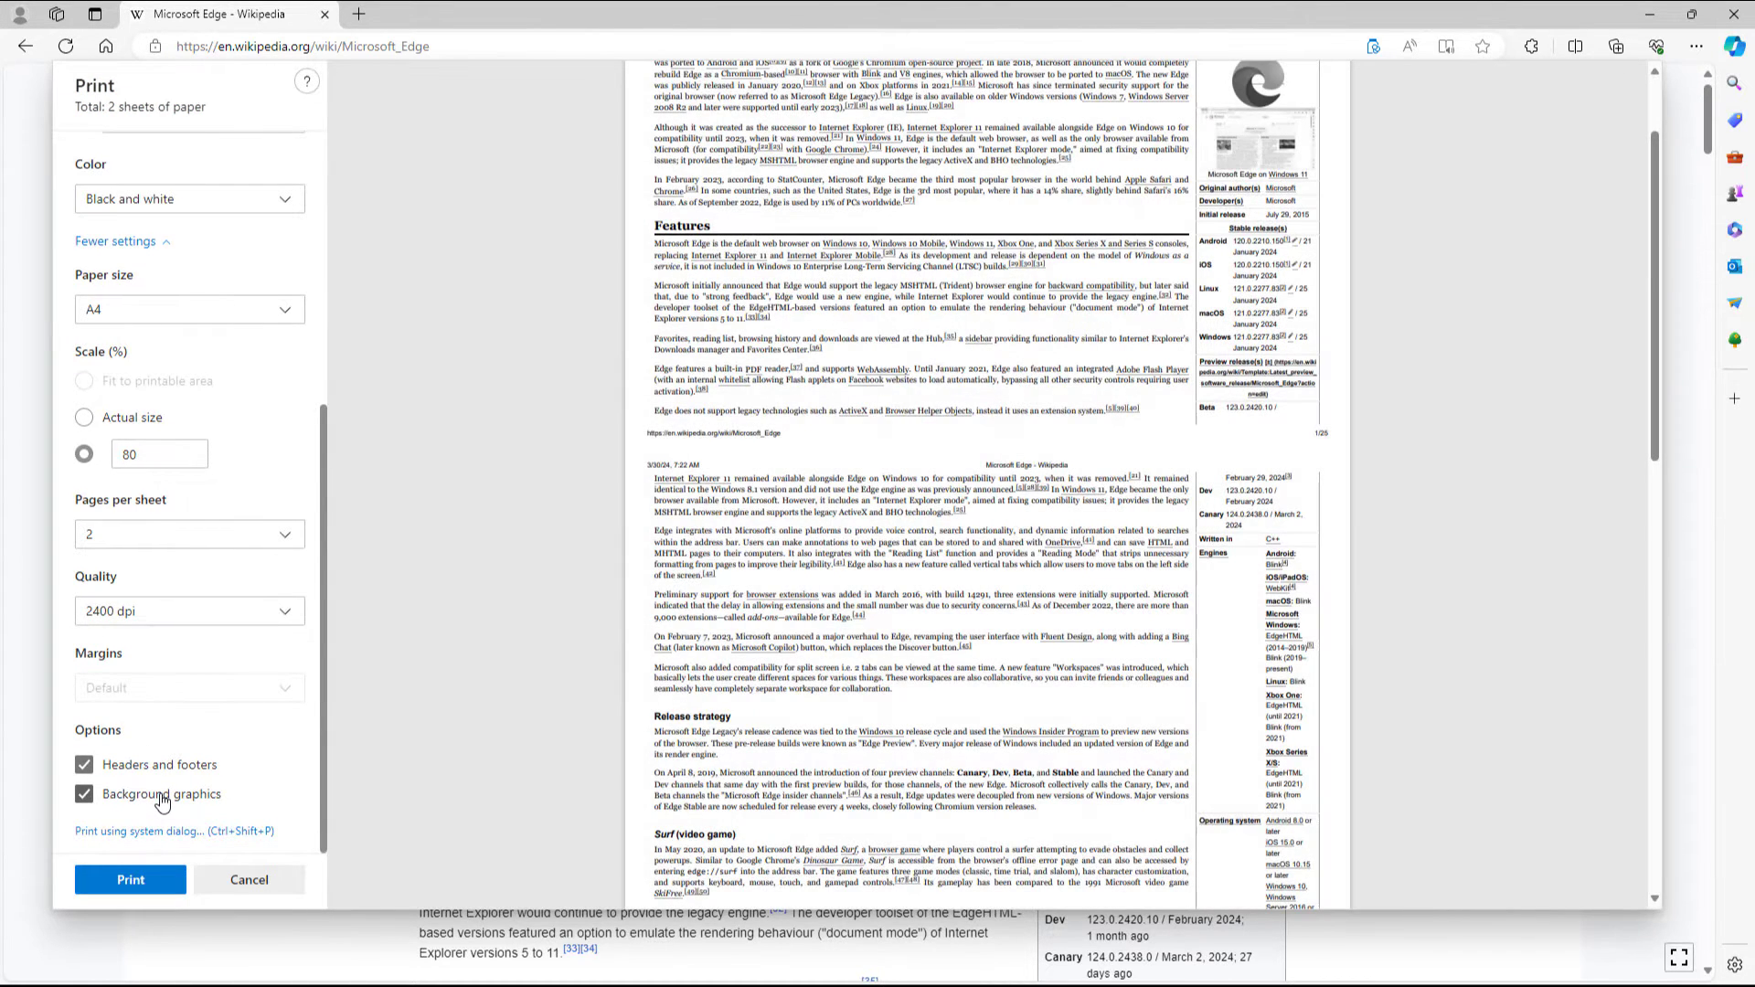
scroll(665, 665, up, 2)
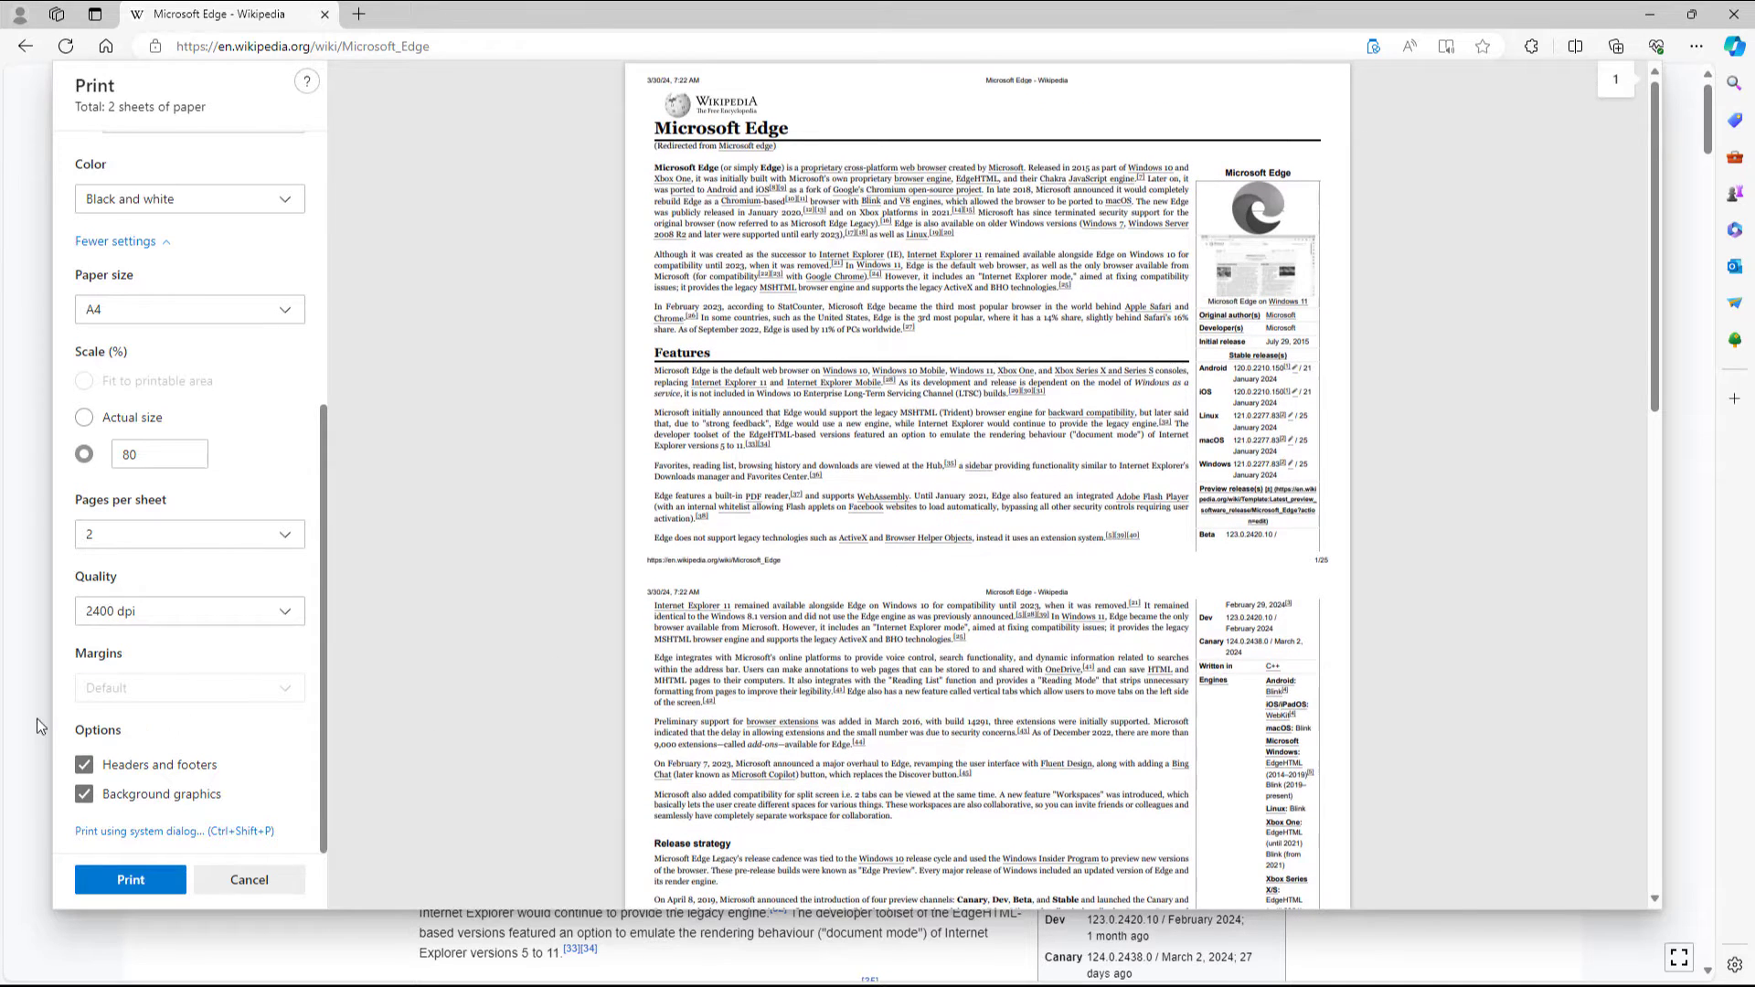
click(80, 797)
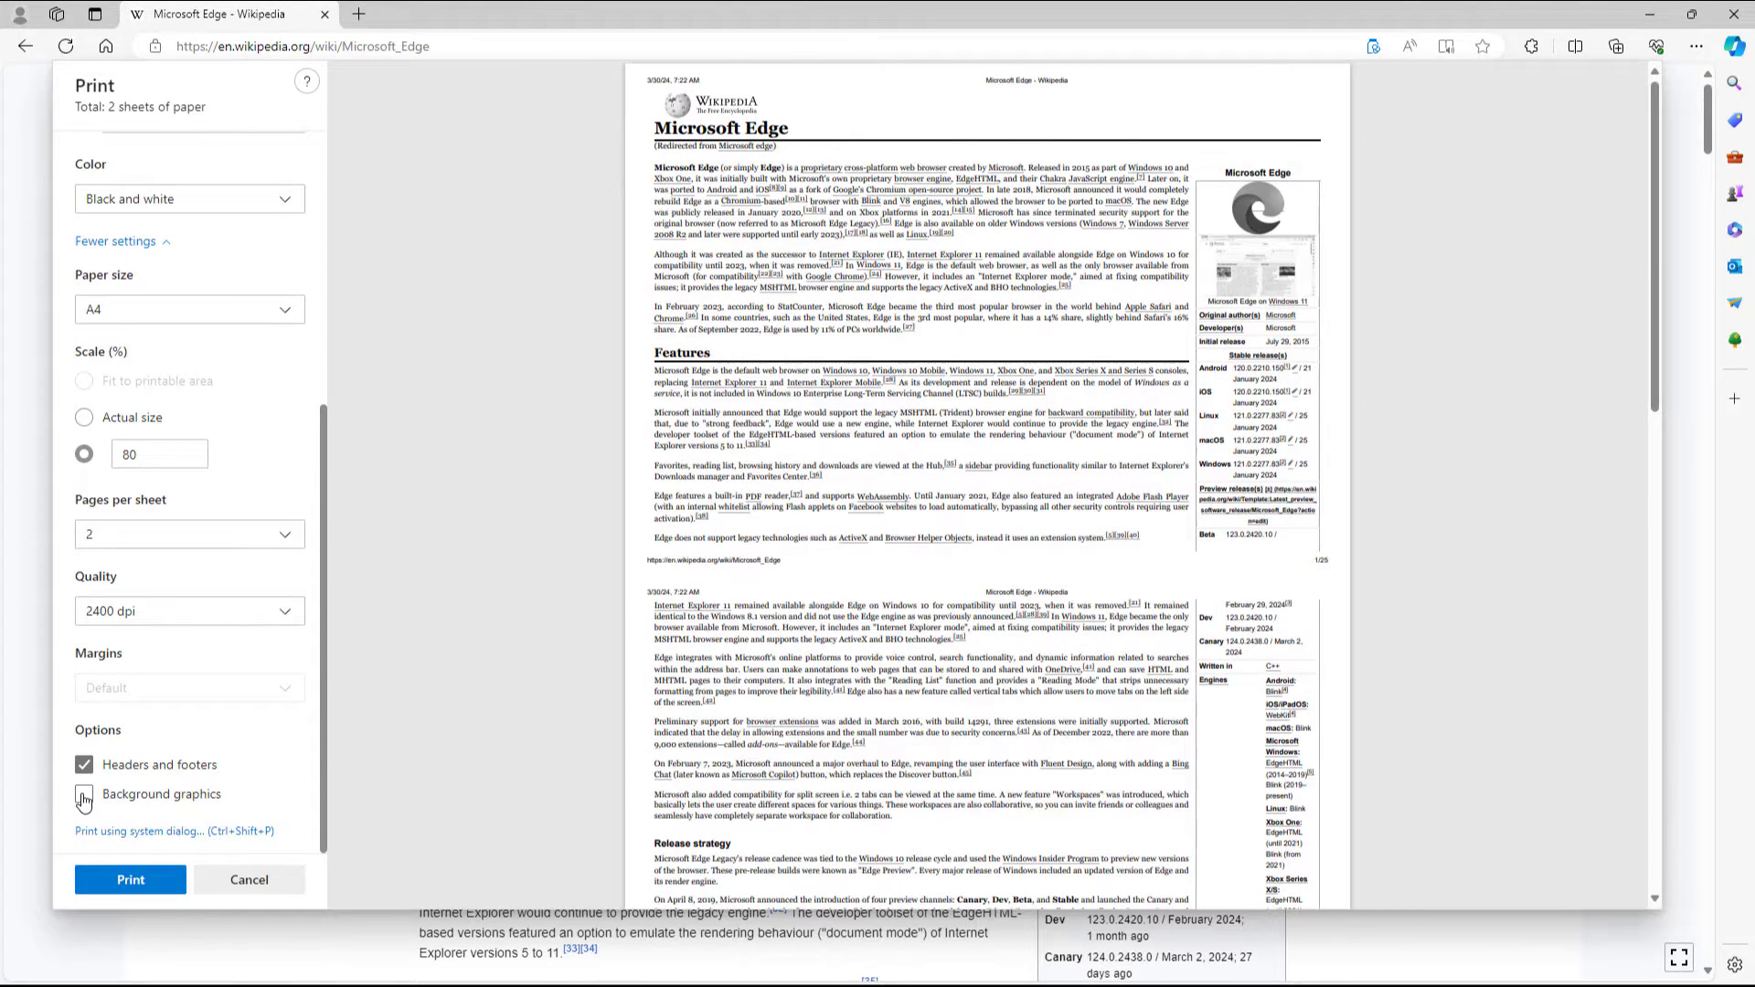
click(83, 765)
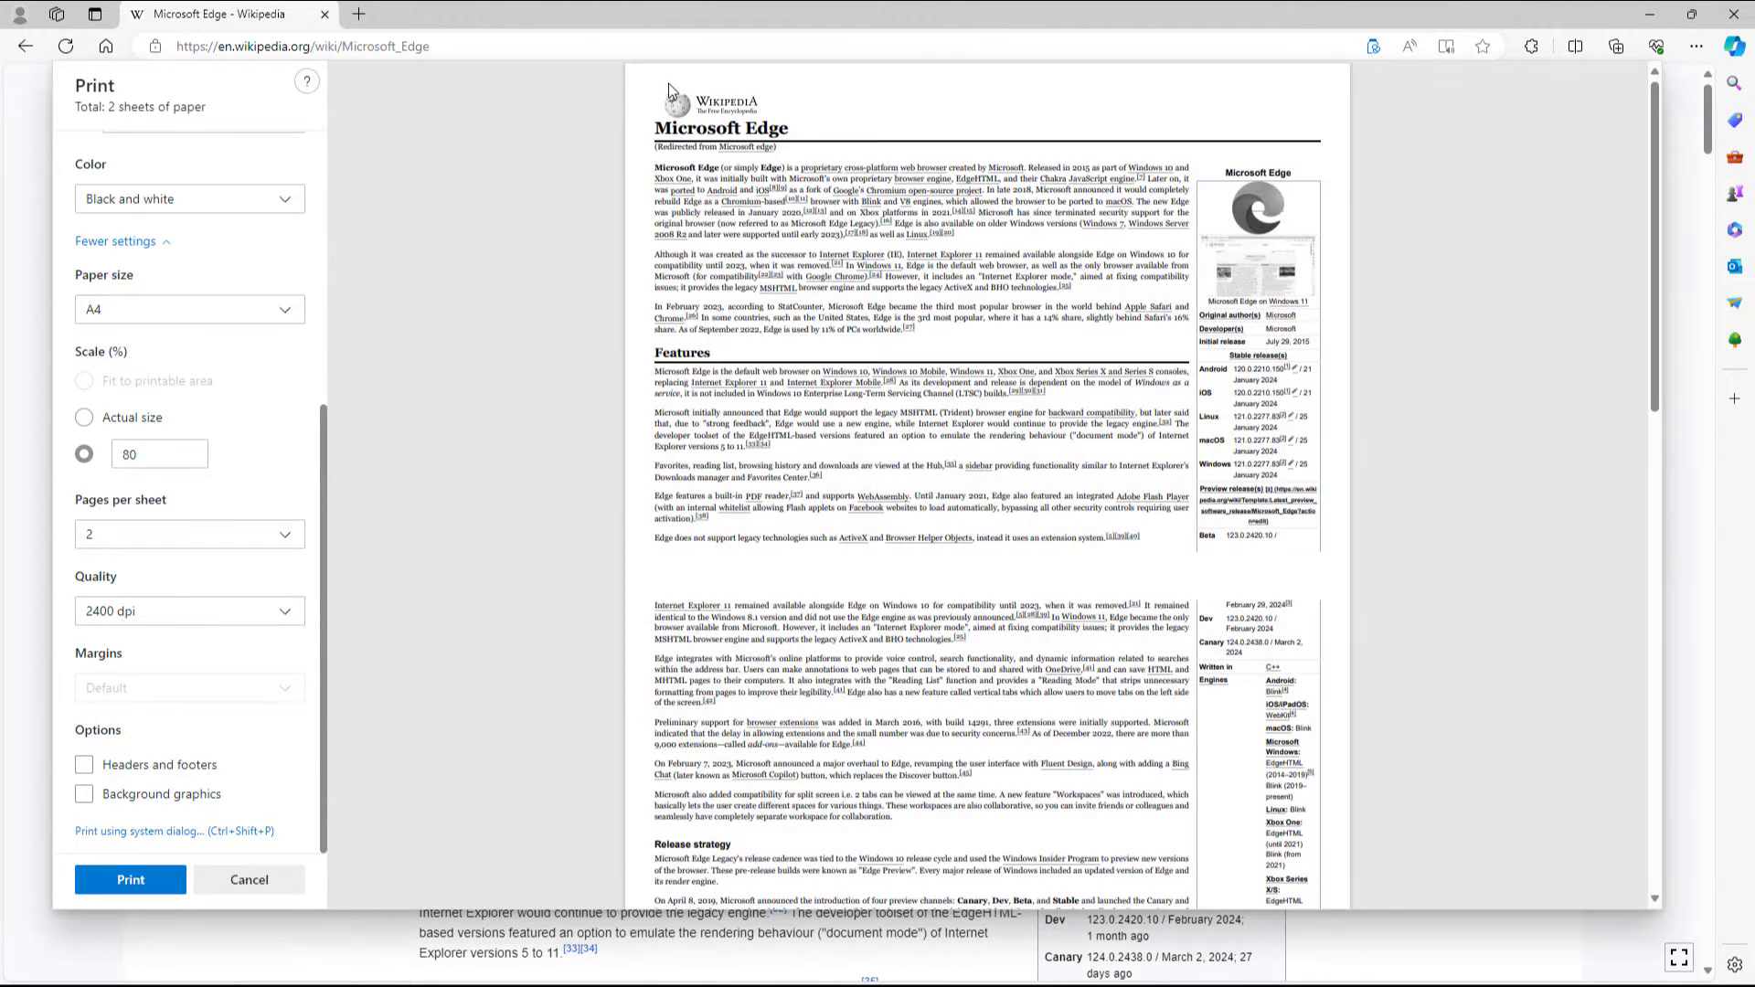
scroll(186, 609, up, 5)
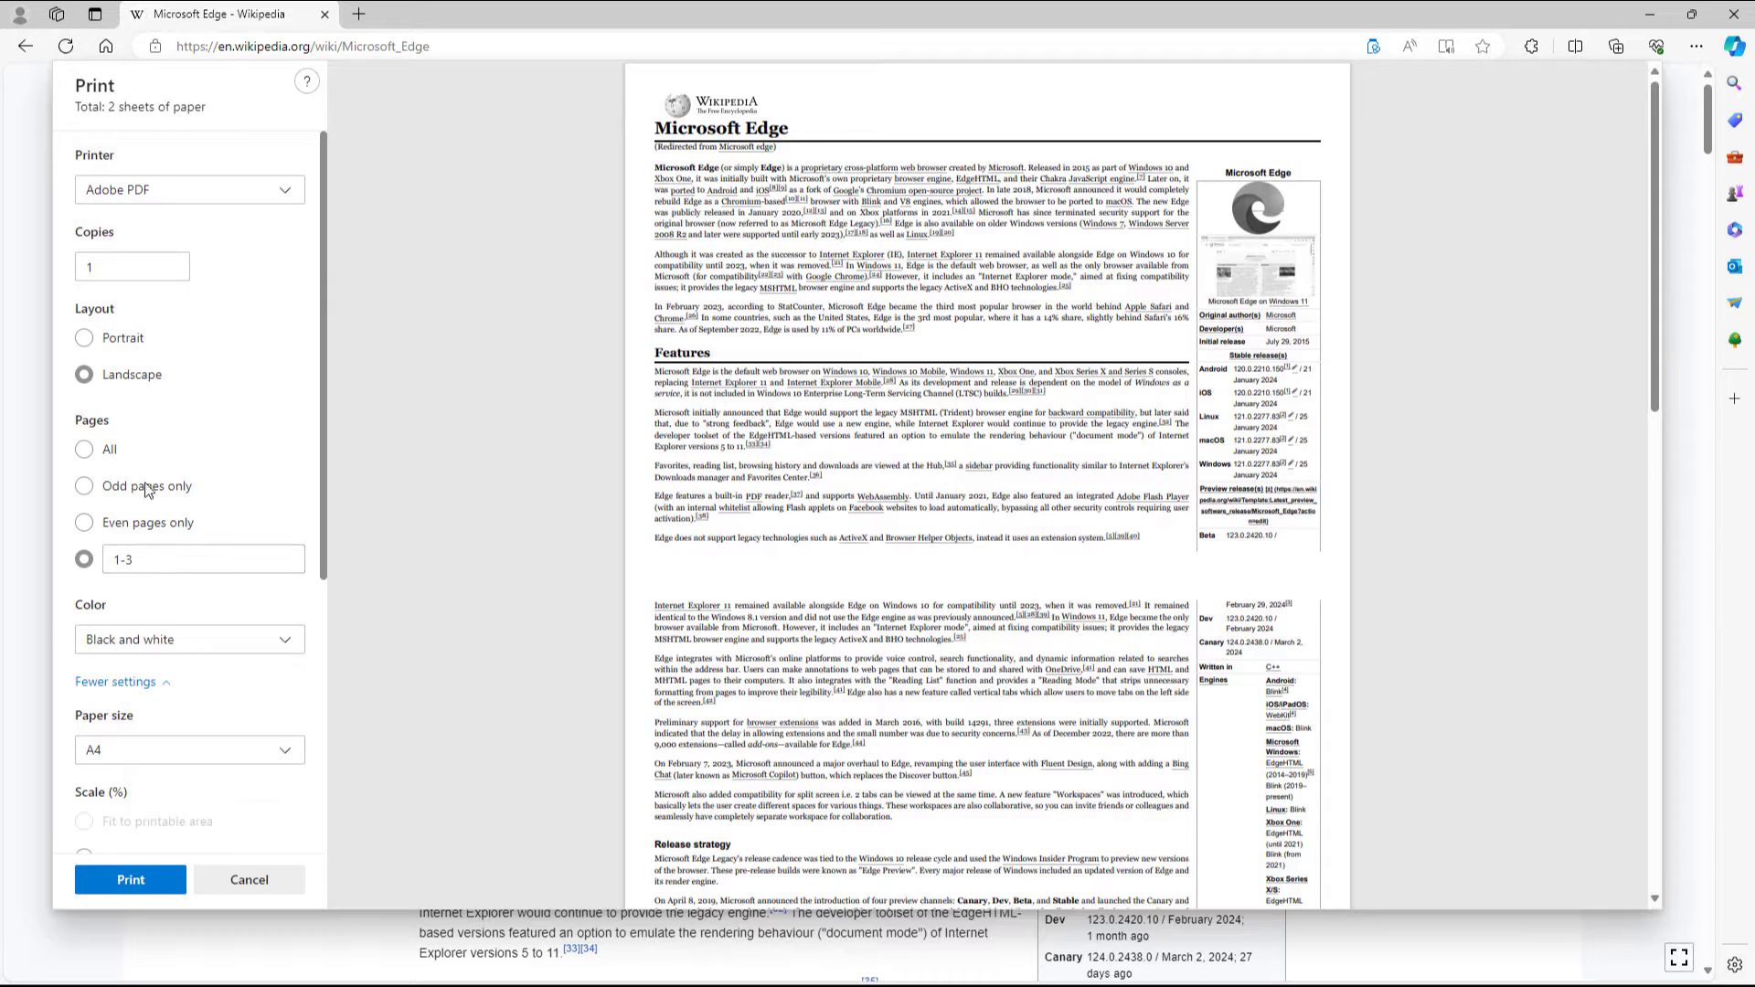
scroll(146, 655, down, 5)
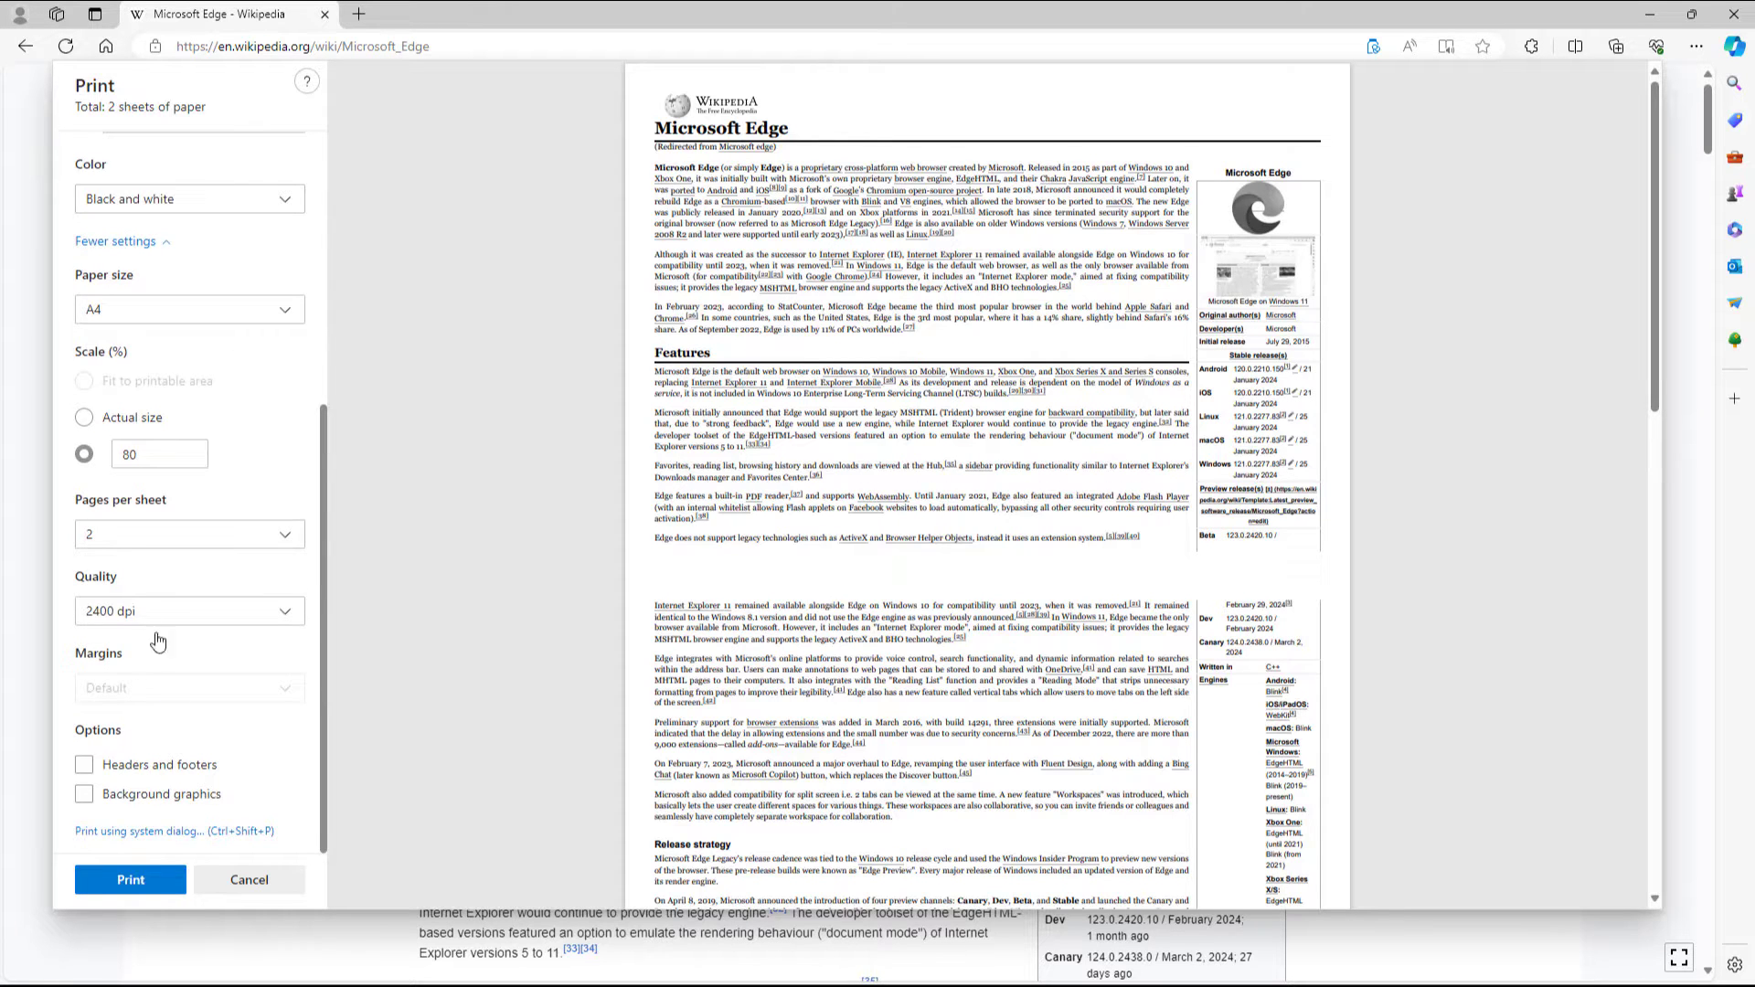
scroll(112, 532, up, 3)
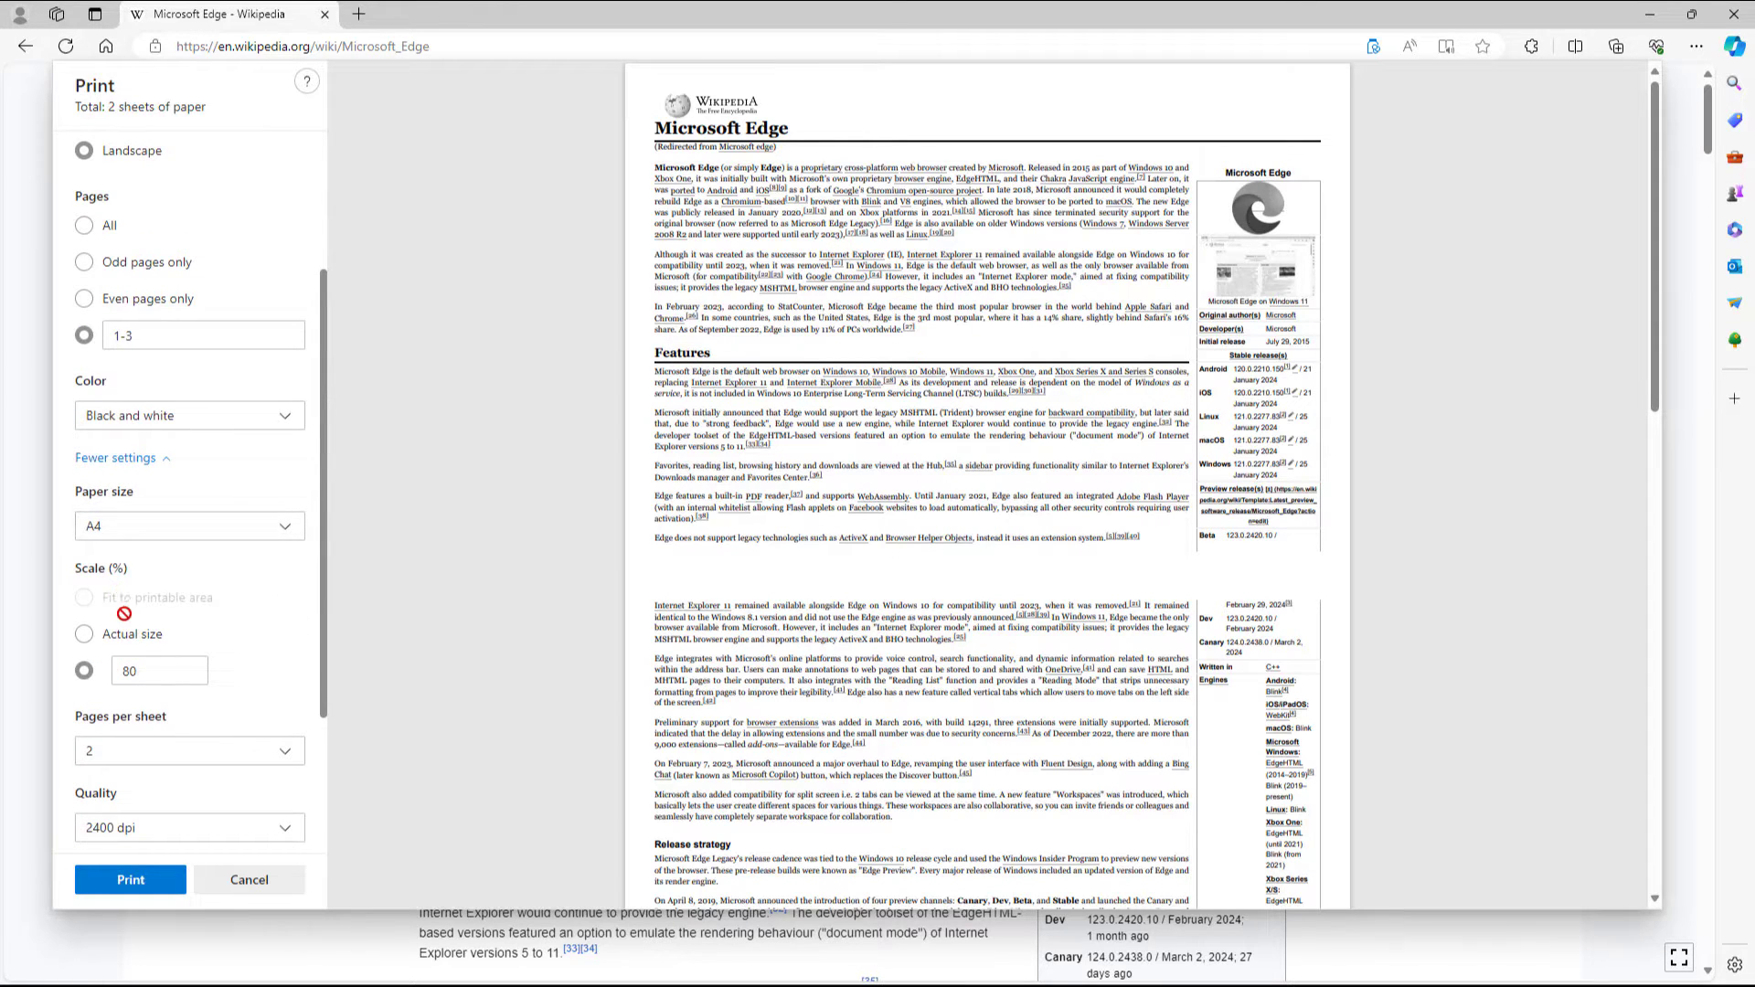
Step: Change the print scale to a custom 150%
click(86, 637)
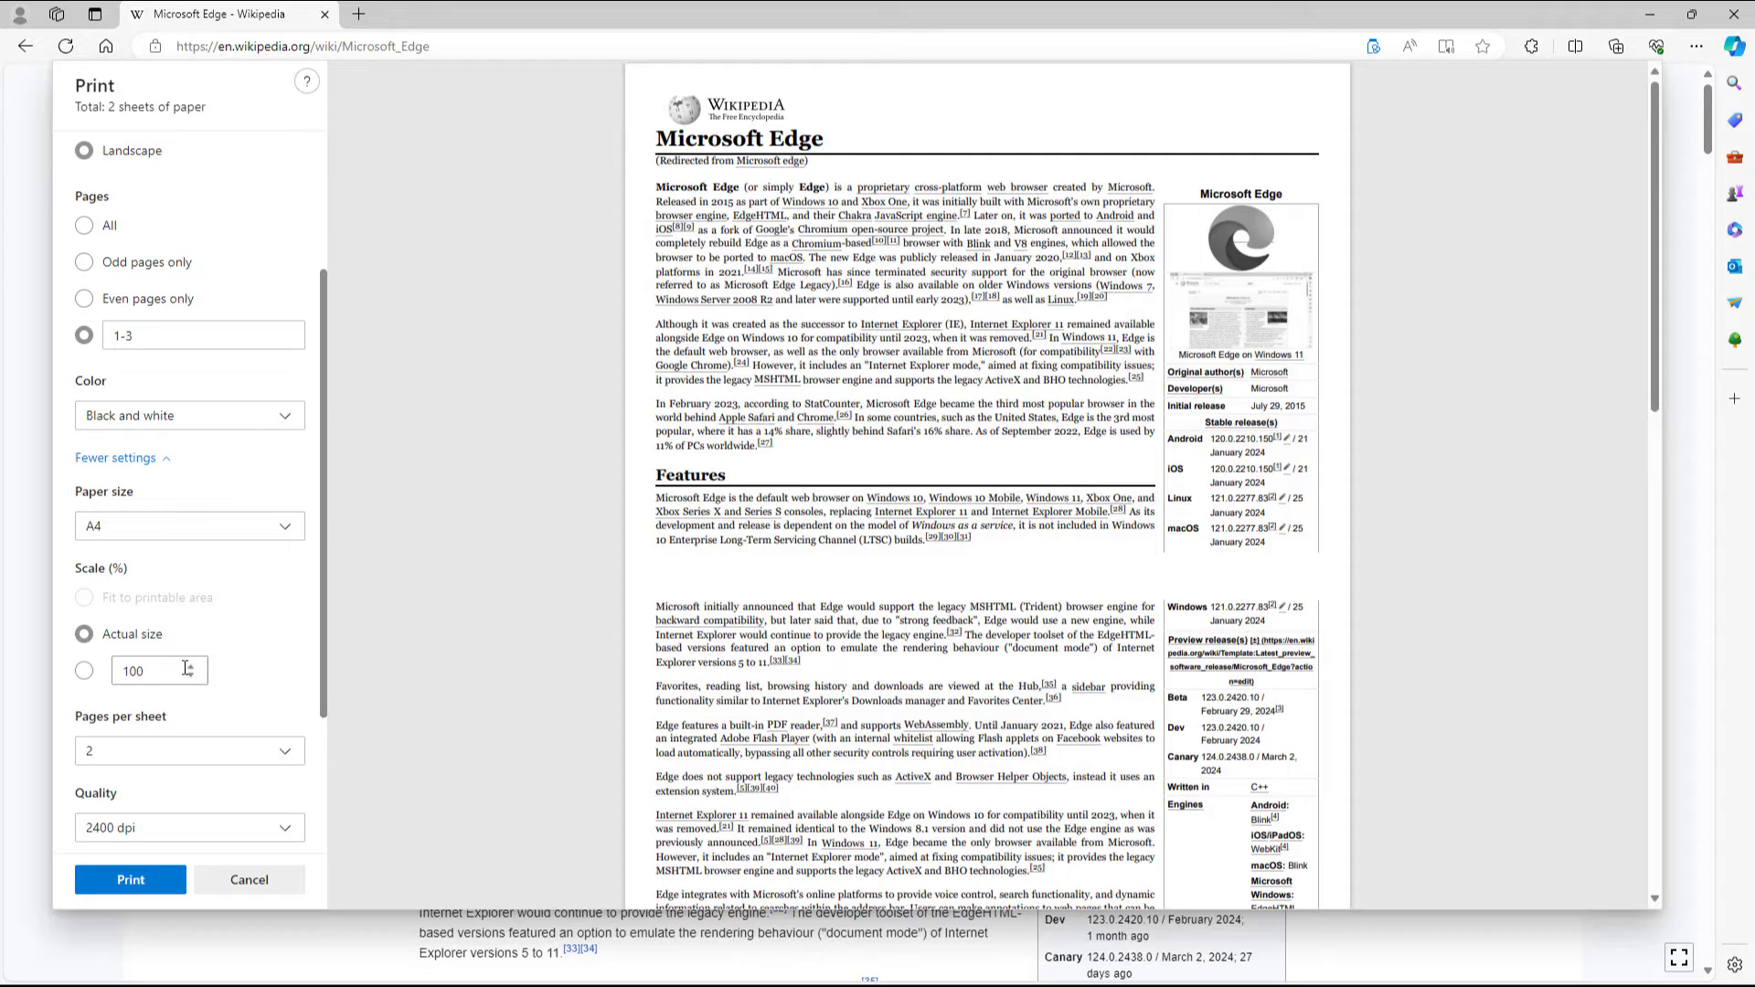
double_click(146, 670)
text(15)
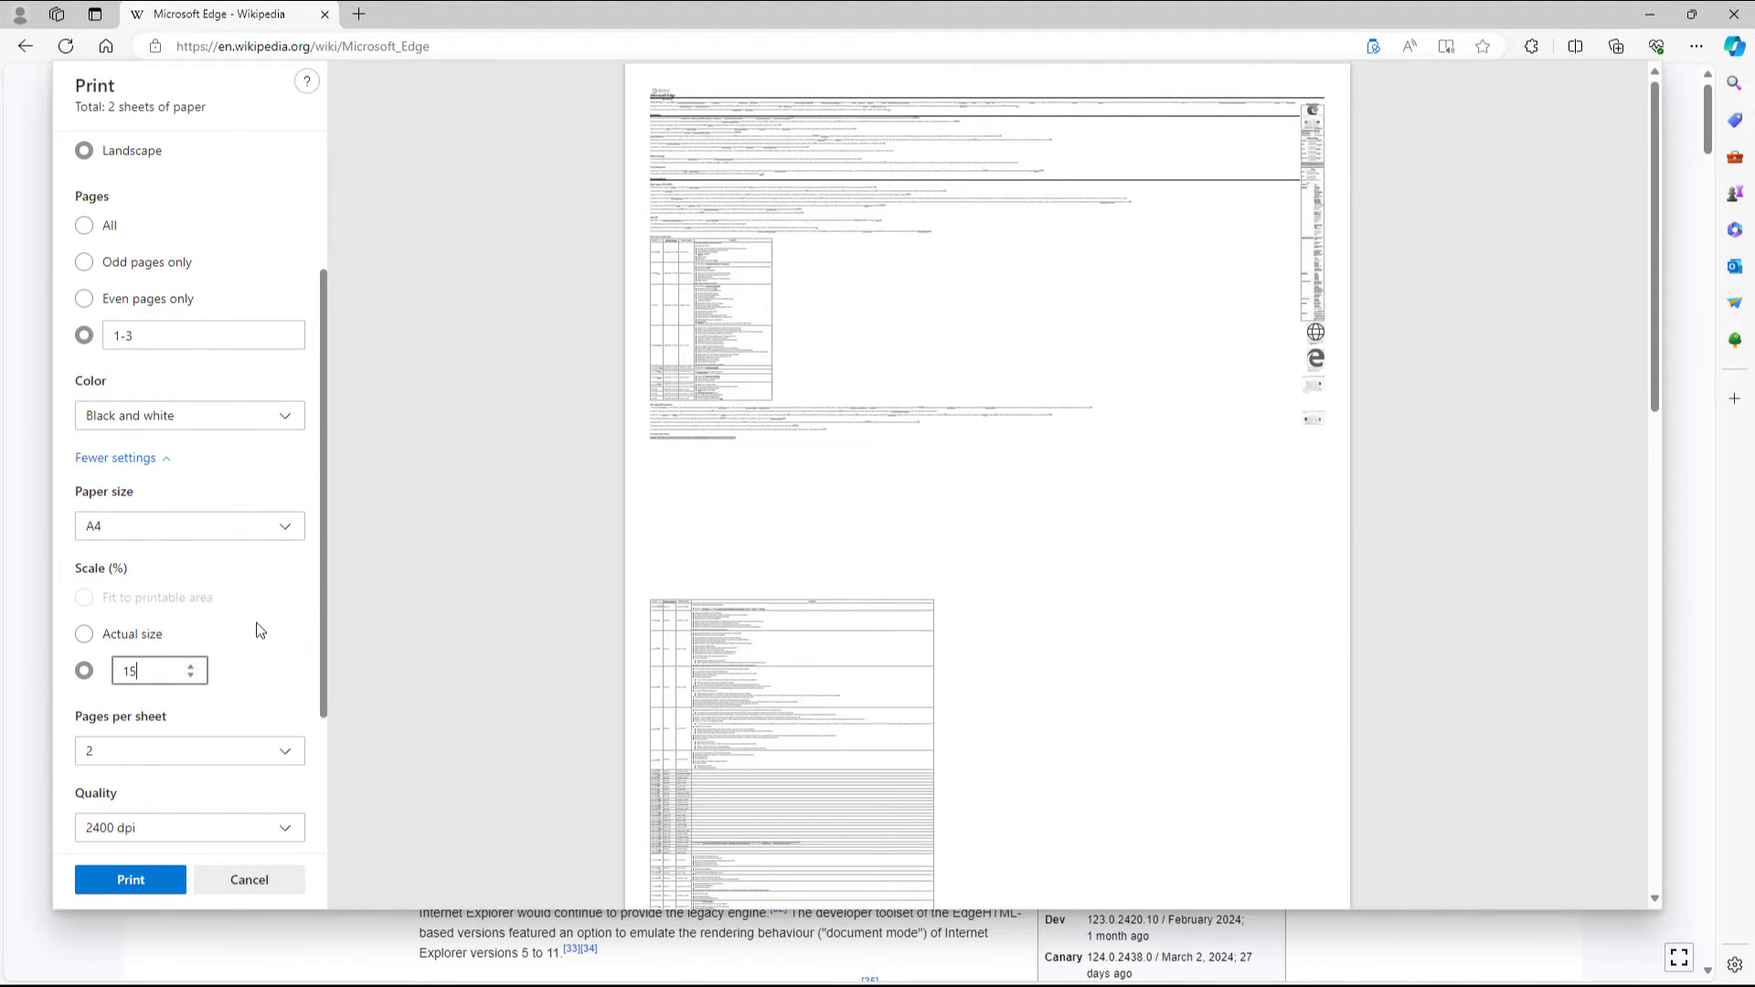
text(0)
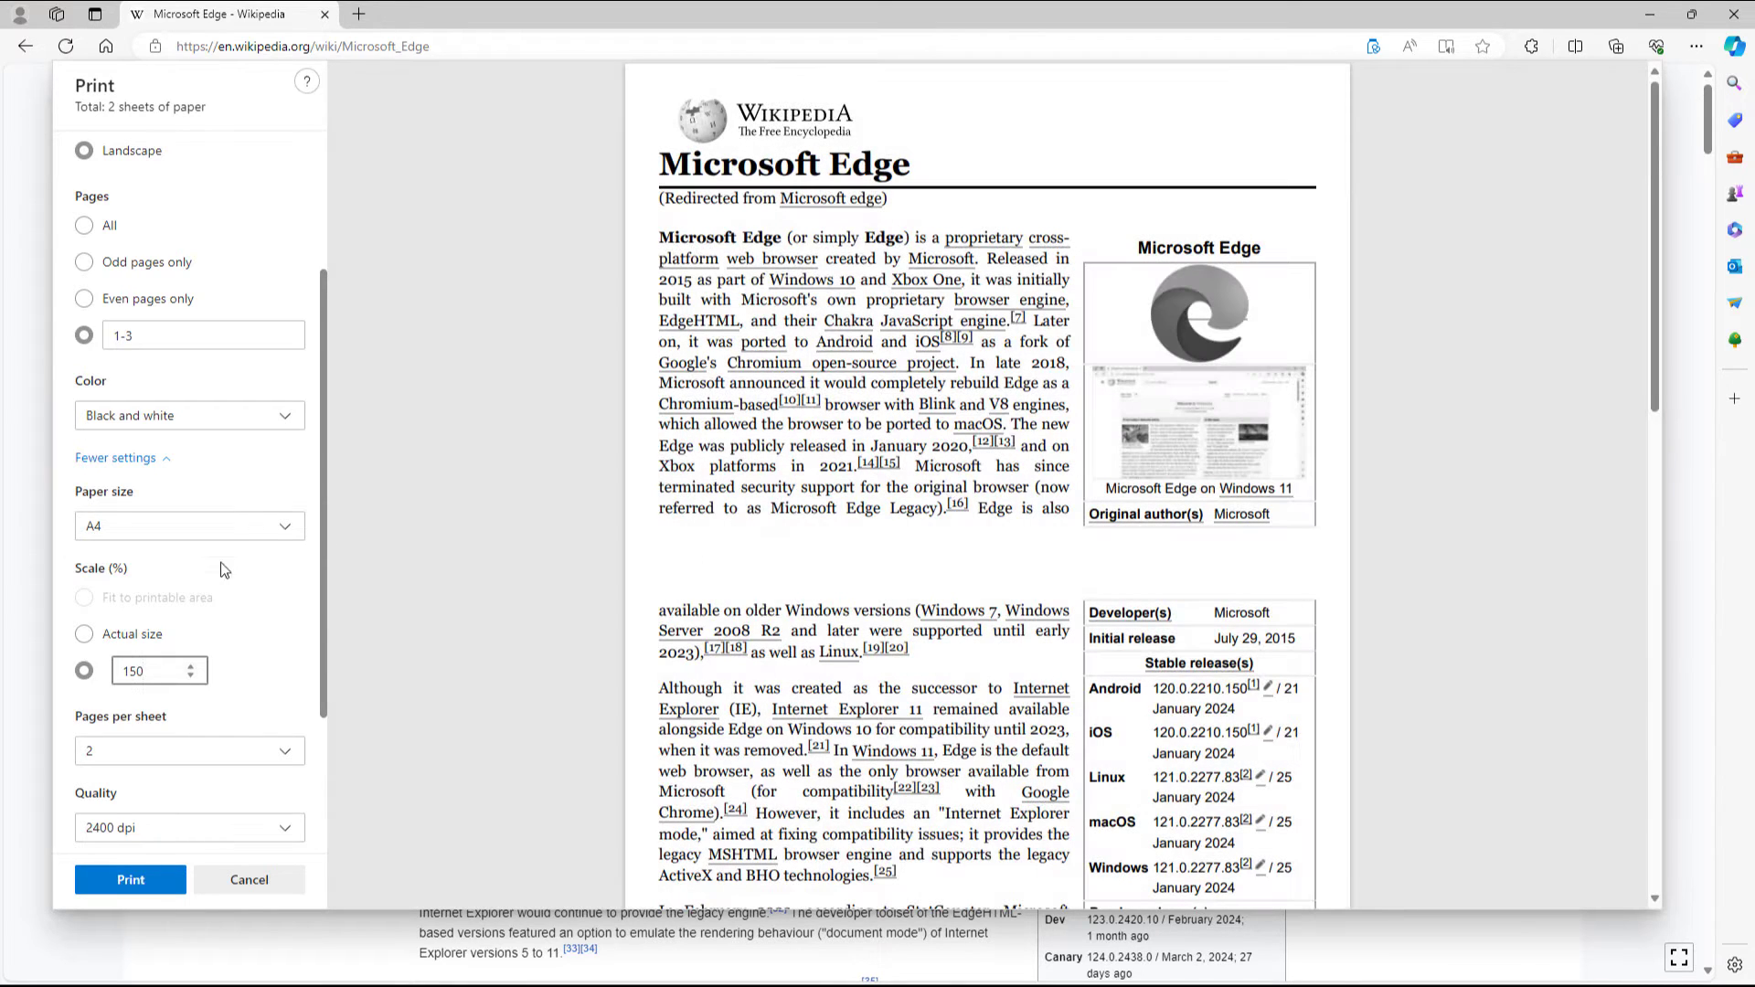
Step: Leave background graphics and headers and footers unchecked after toggling each
scroll(224, 570, down, 3)
click(84, 793)
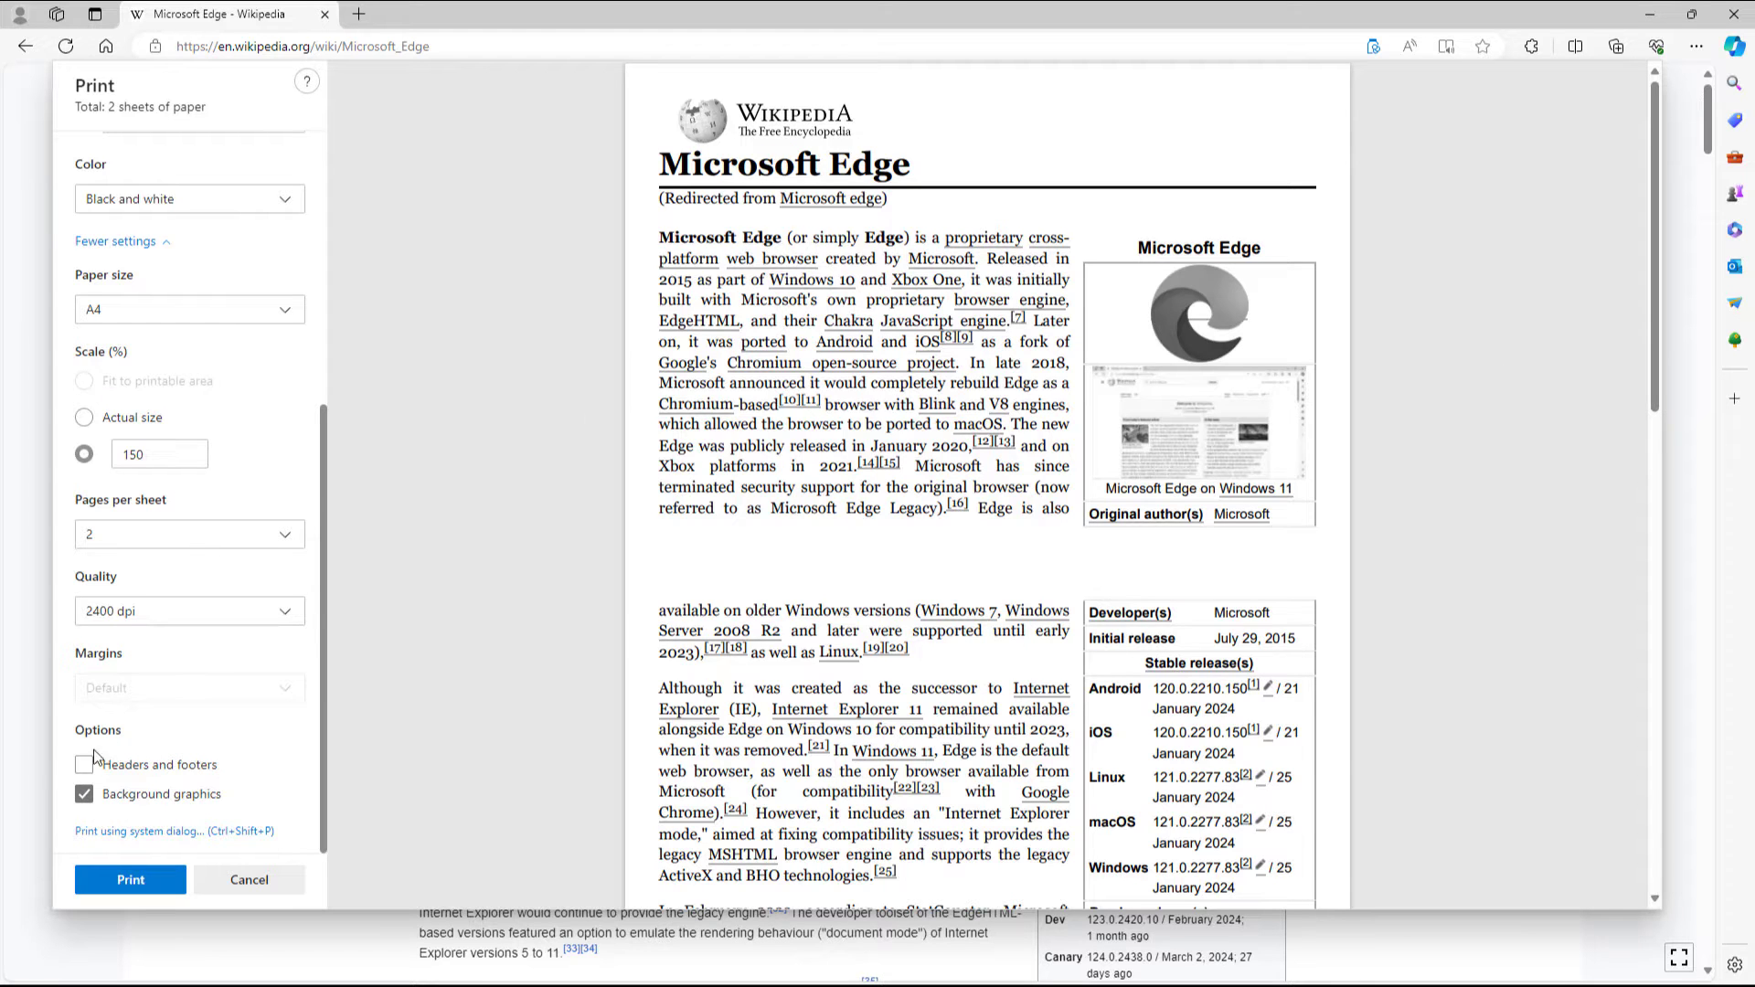
click(86, 795)
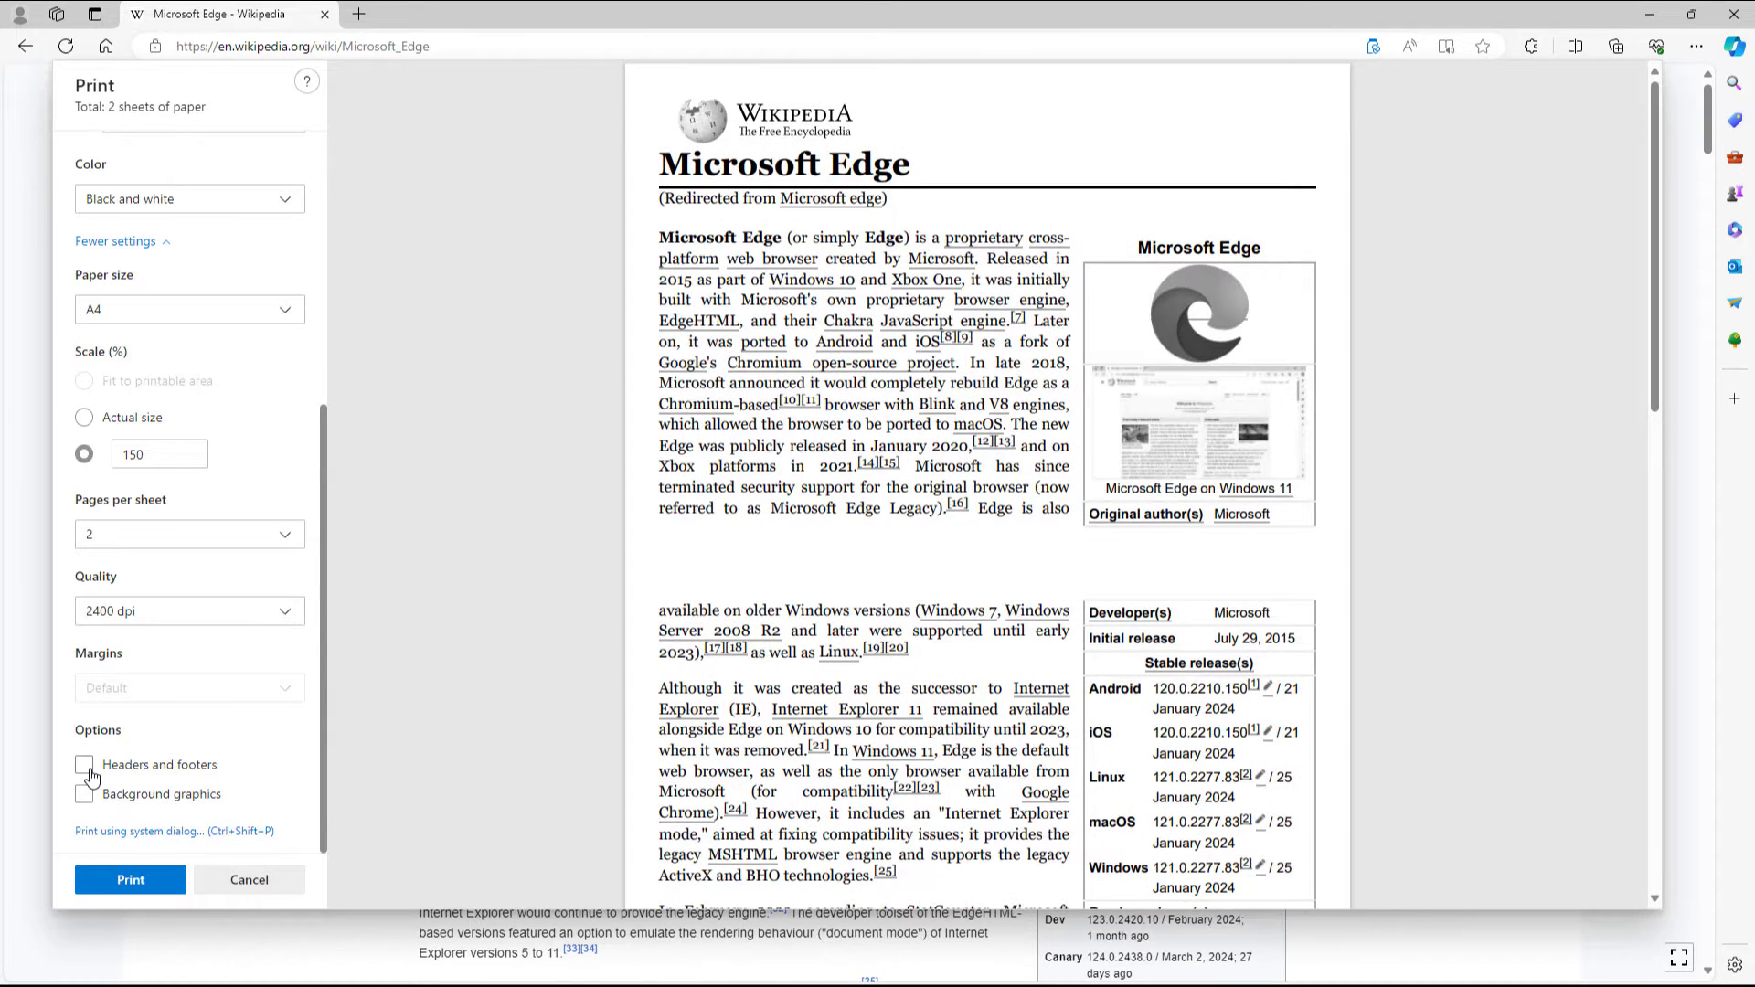
click(89, 771)
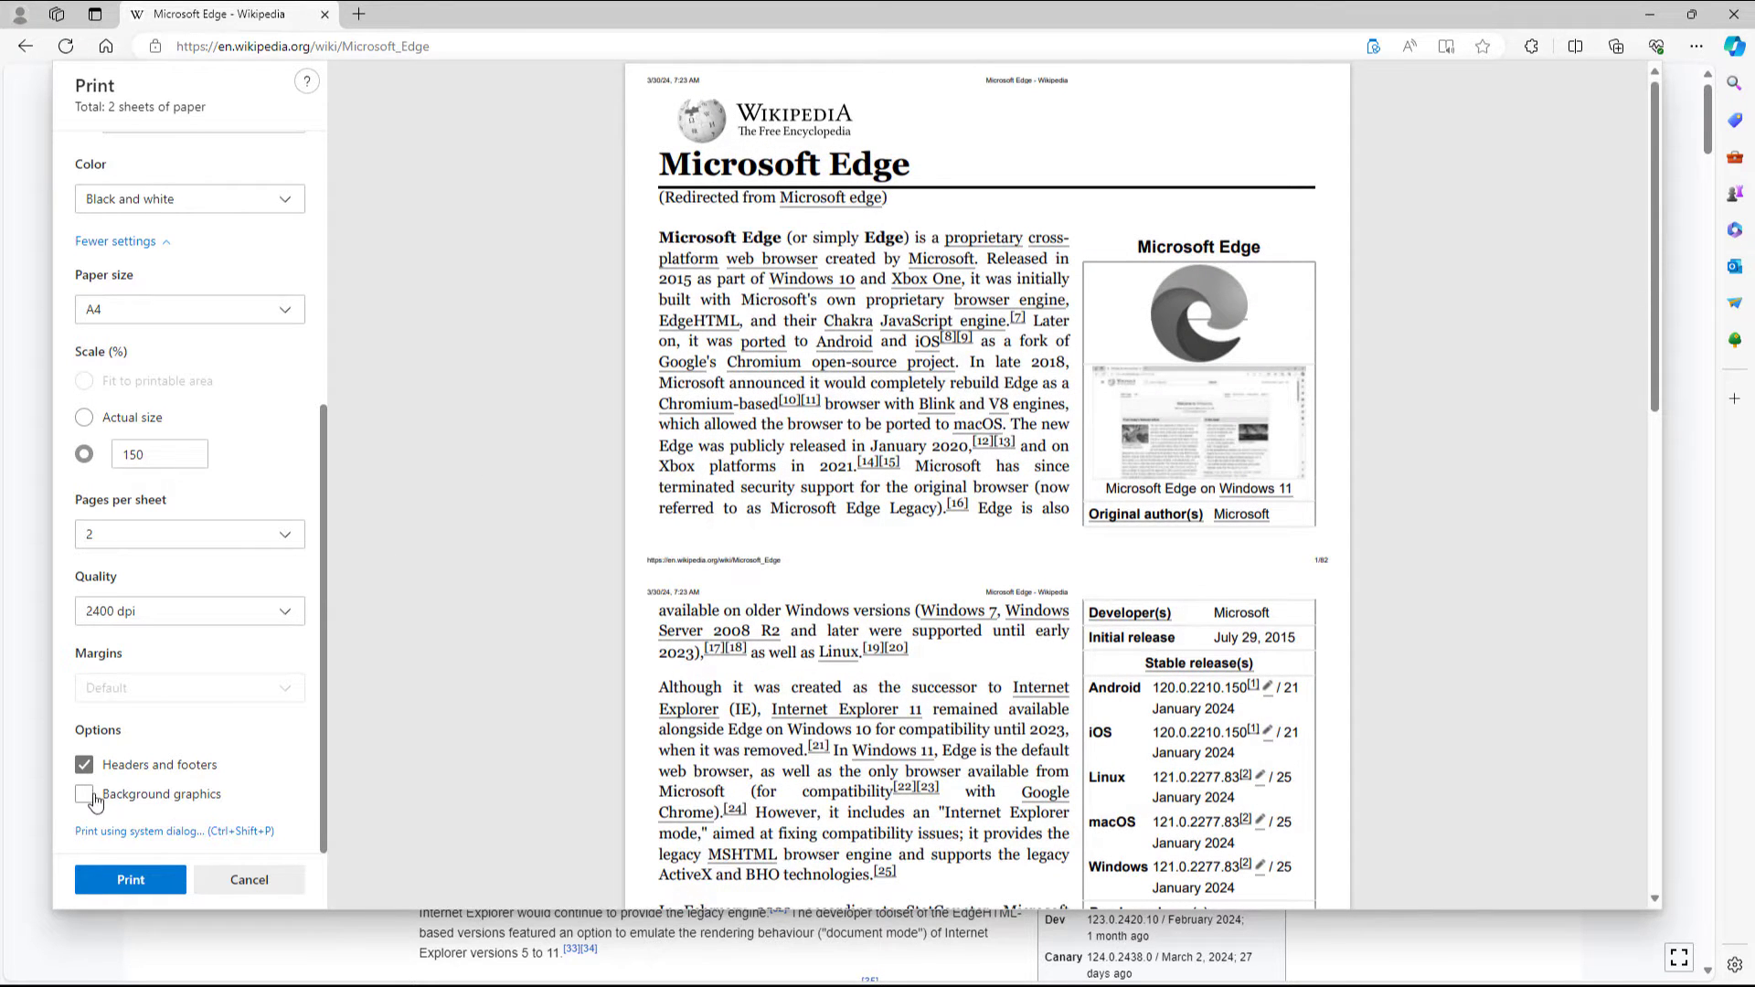
click(84, 765)
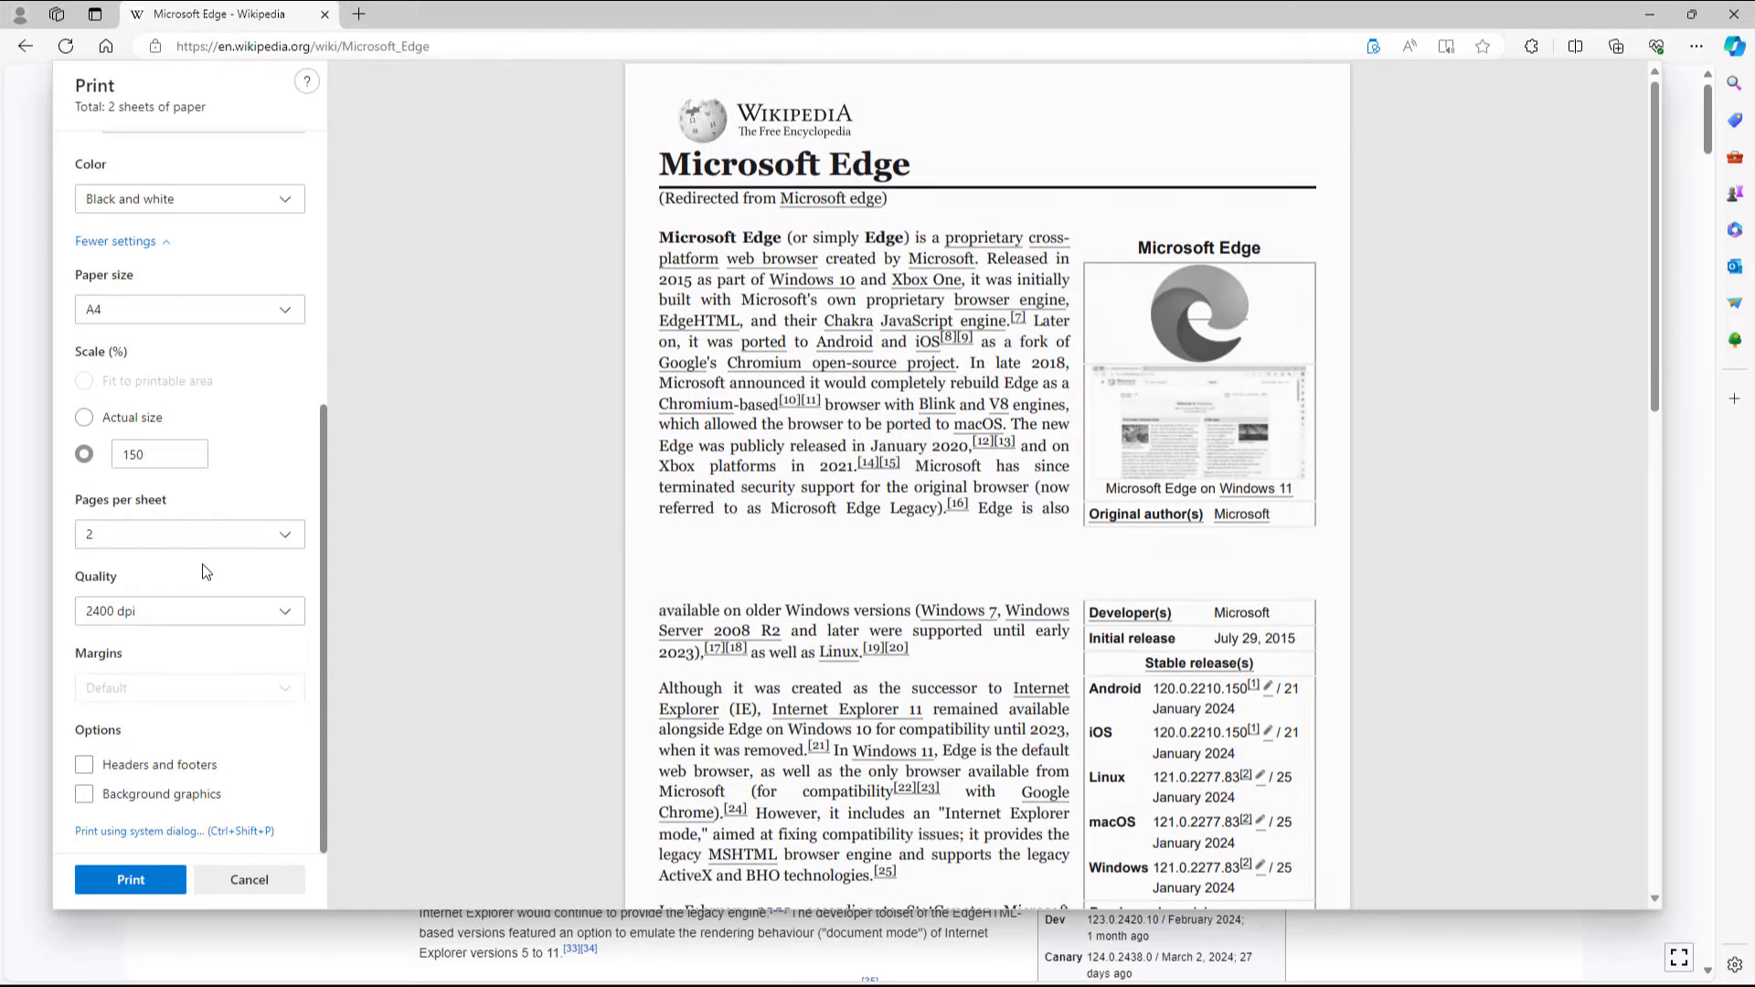
scroll(204, 566, up, 5)
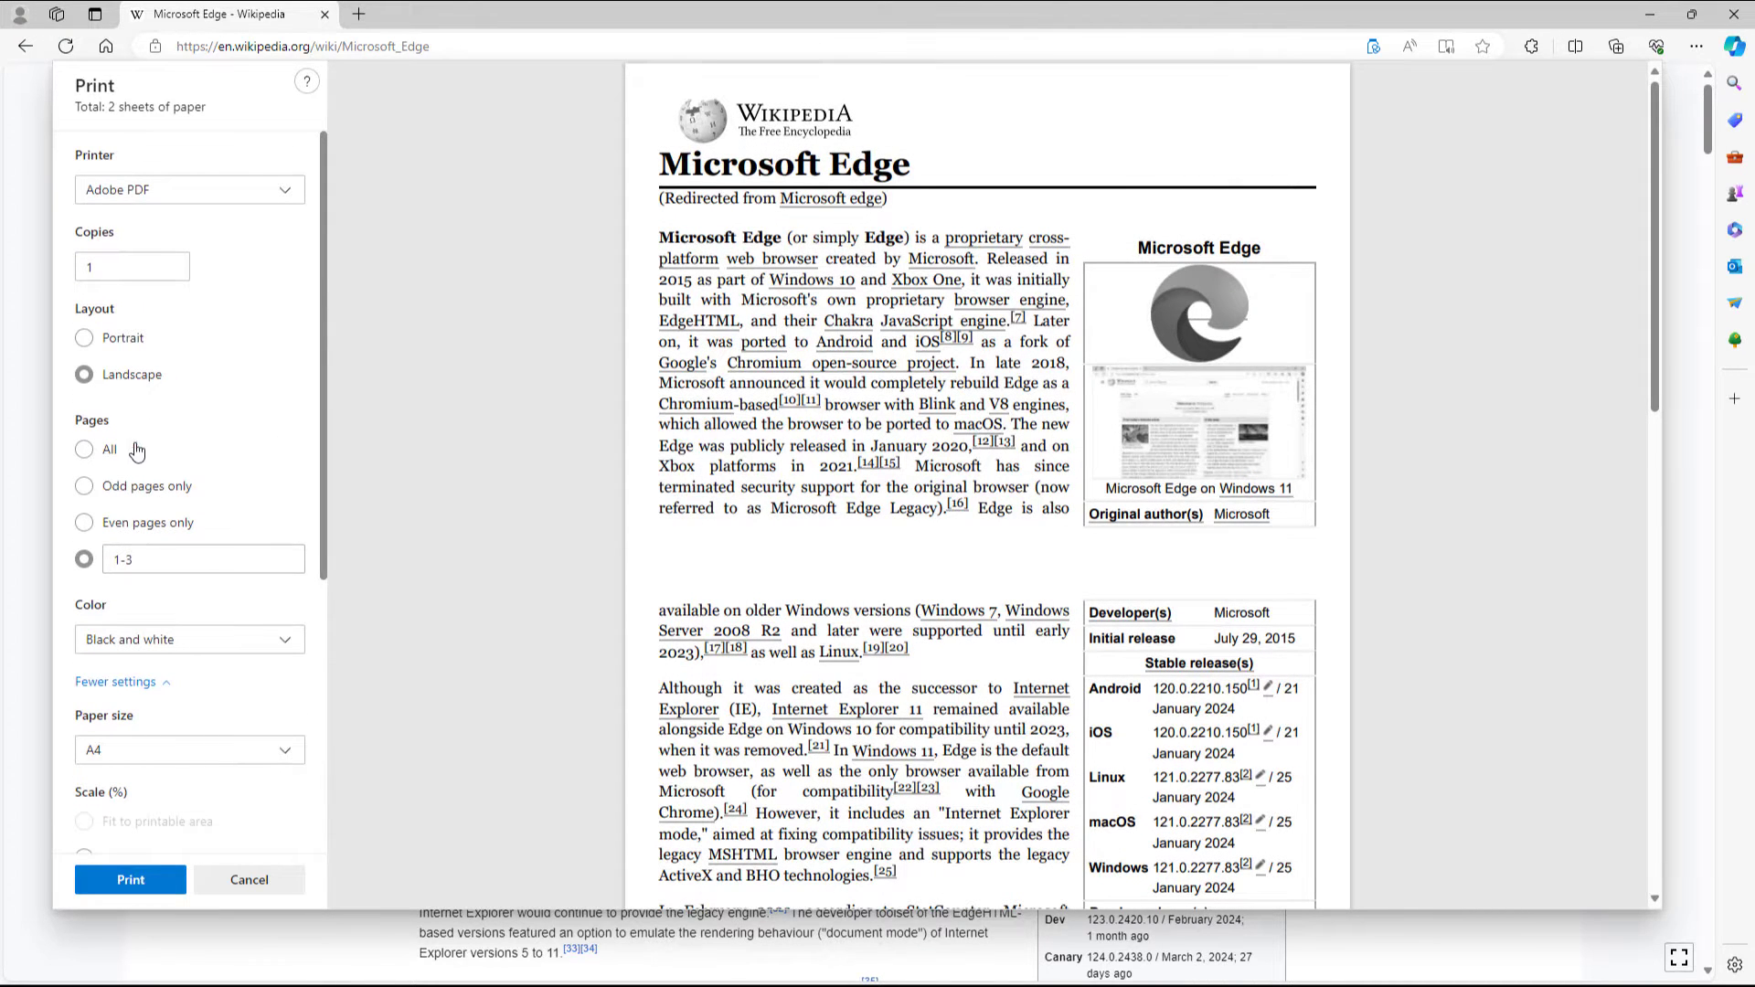
Step: Set Pages to All and check the last page of the 41-sheet preview
click(84, 449)
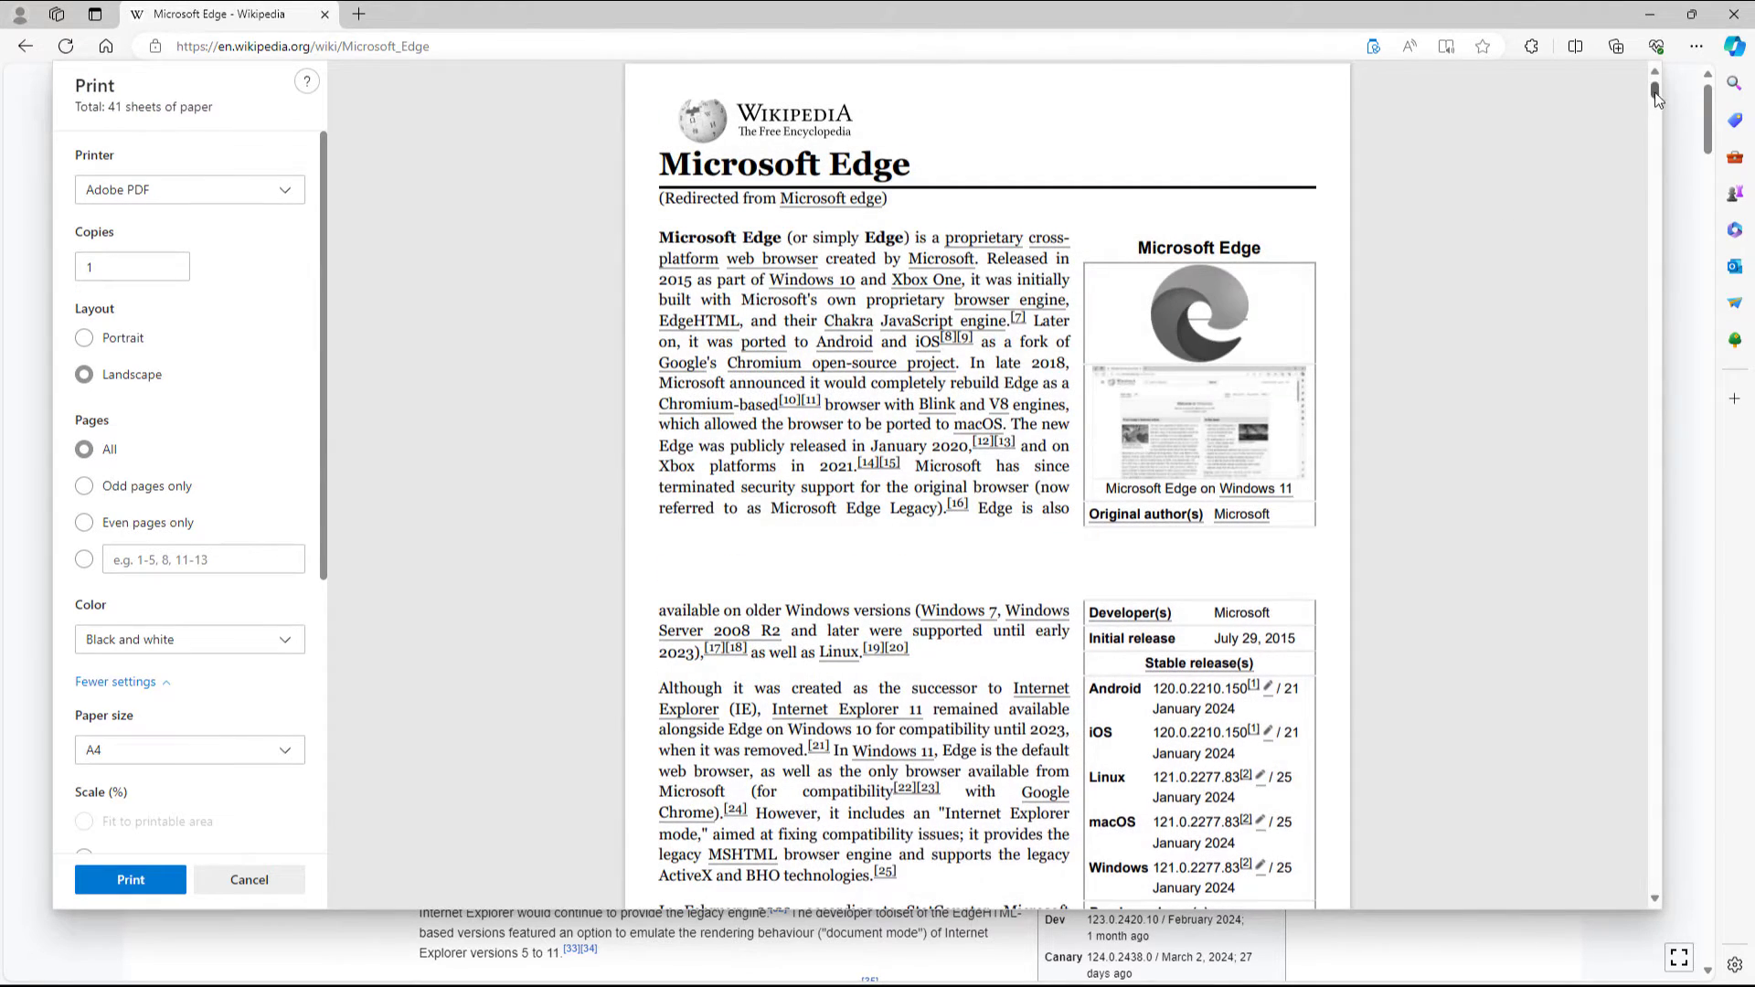
drag(1656, 96, 1617, 81)
Step: Print the article to Adobe PDF, saving Wikipedia.pdf on the Desktop
click(131, 880)
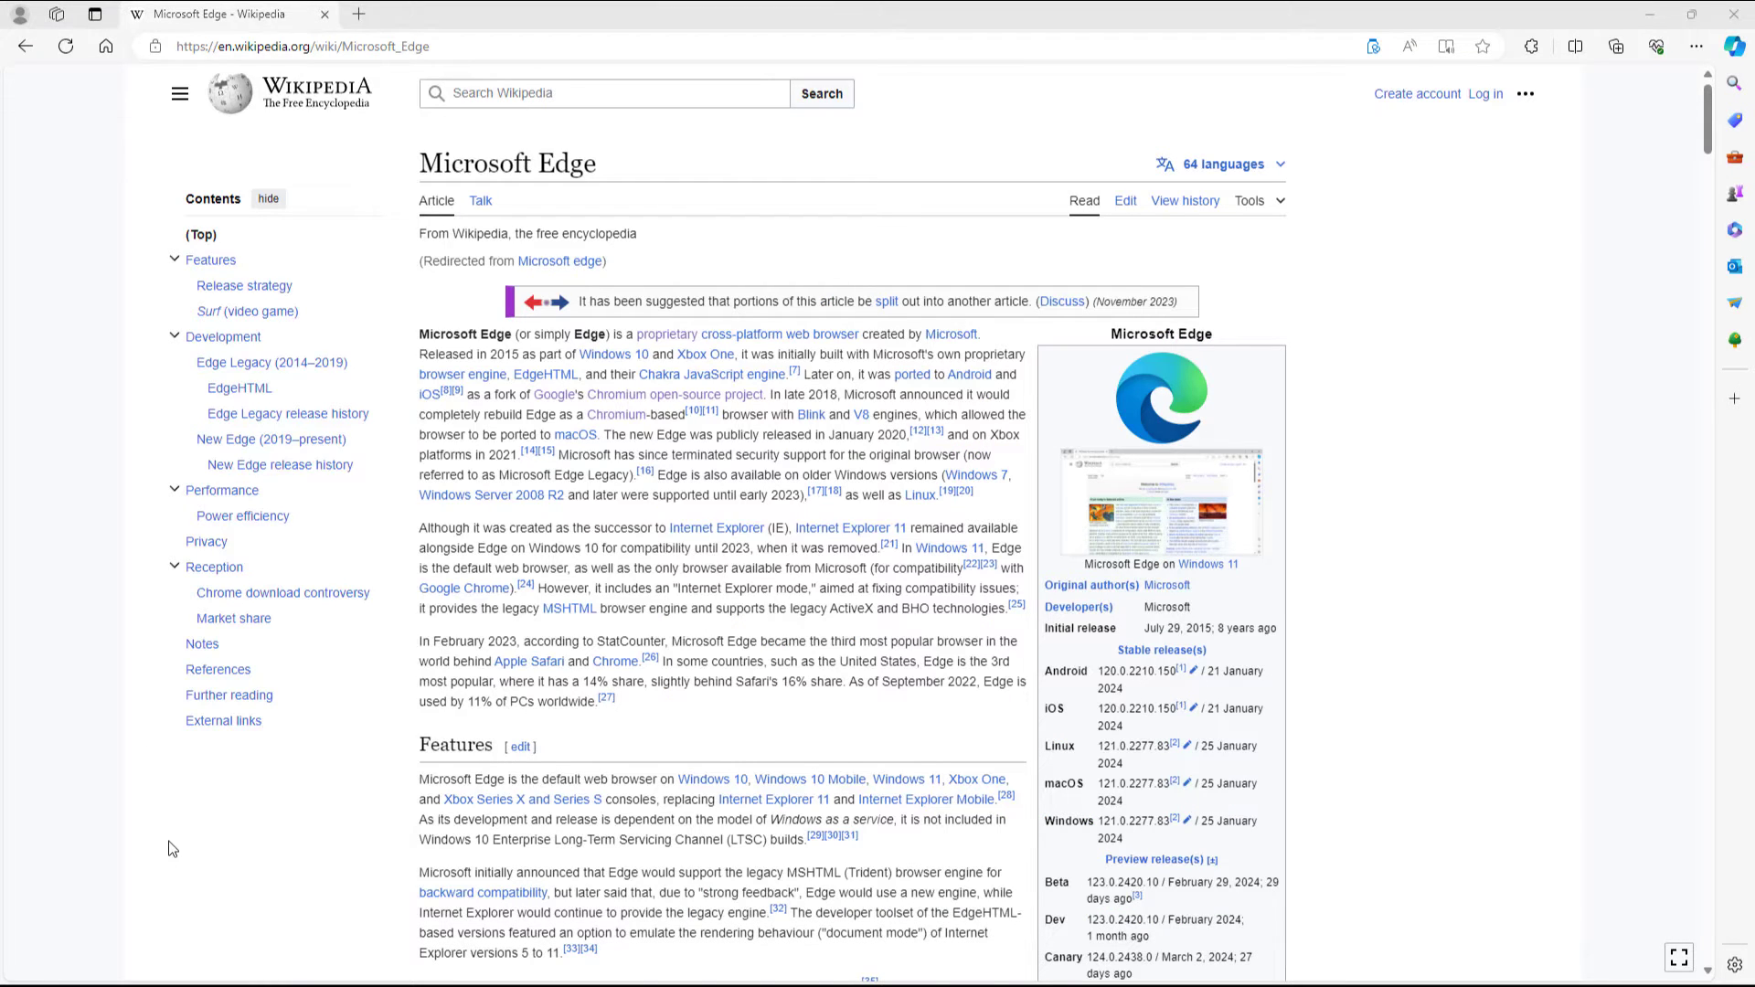
scroll(116, 266, up, 5)
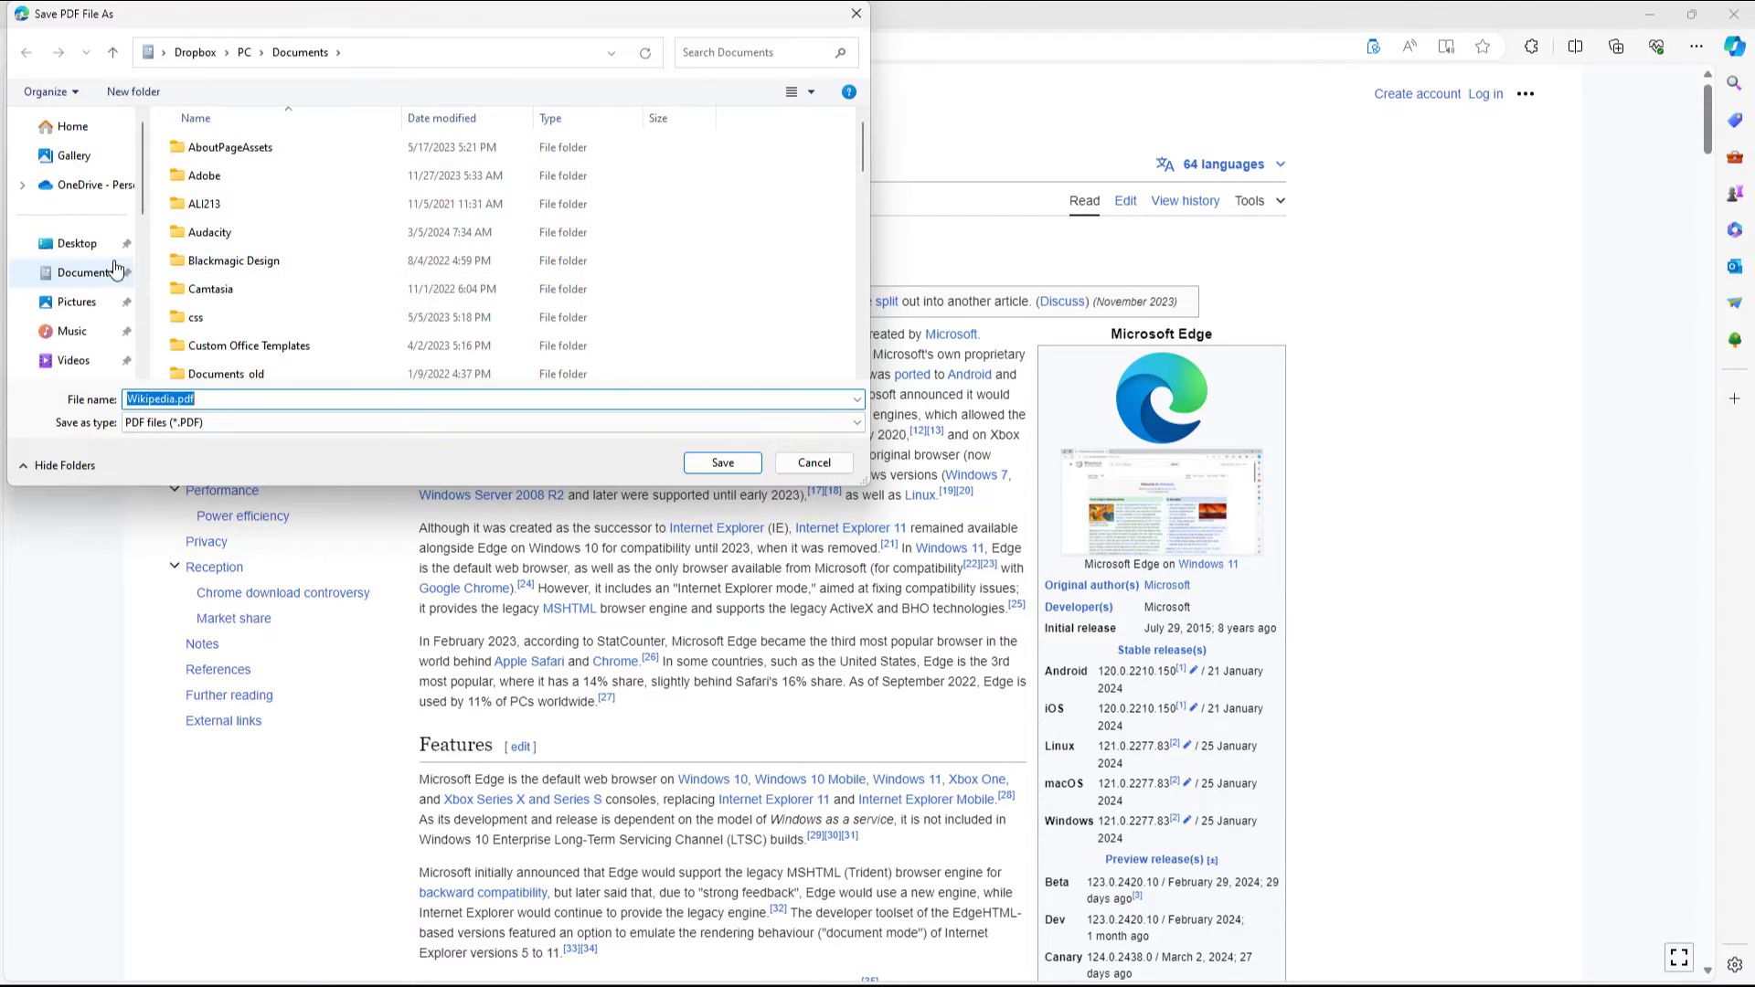
click(77, 243)
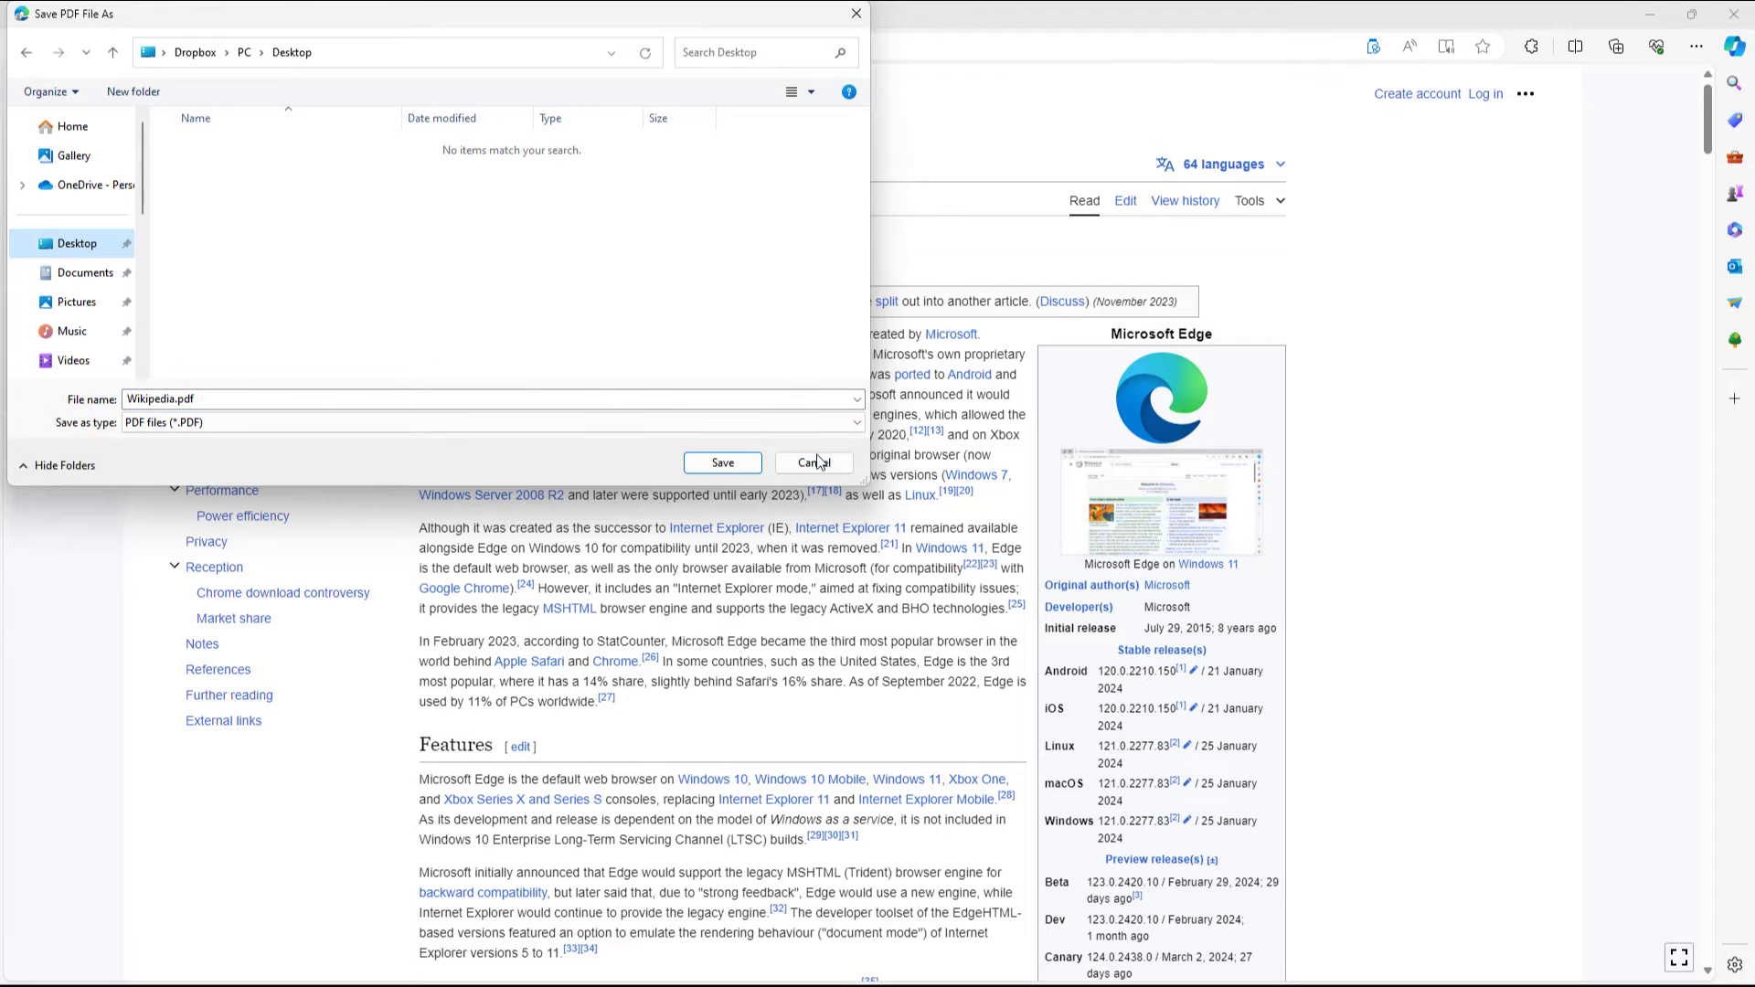
click(722, 463)
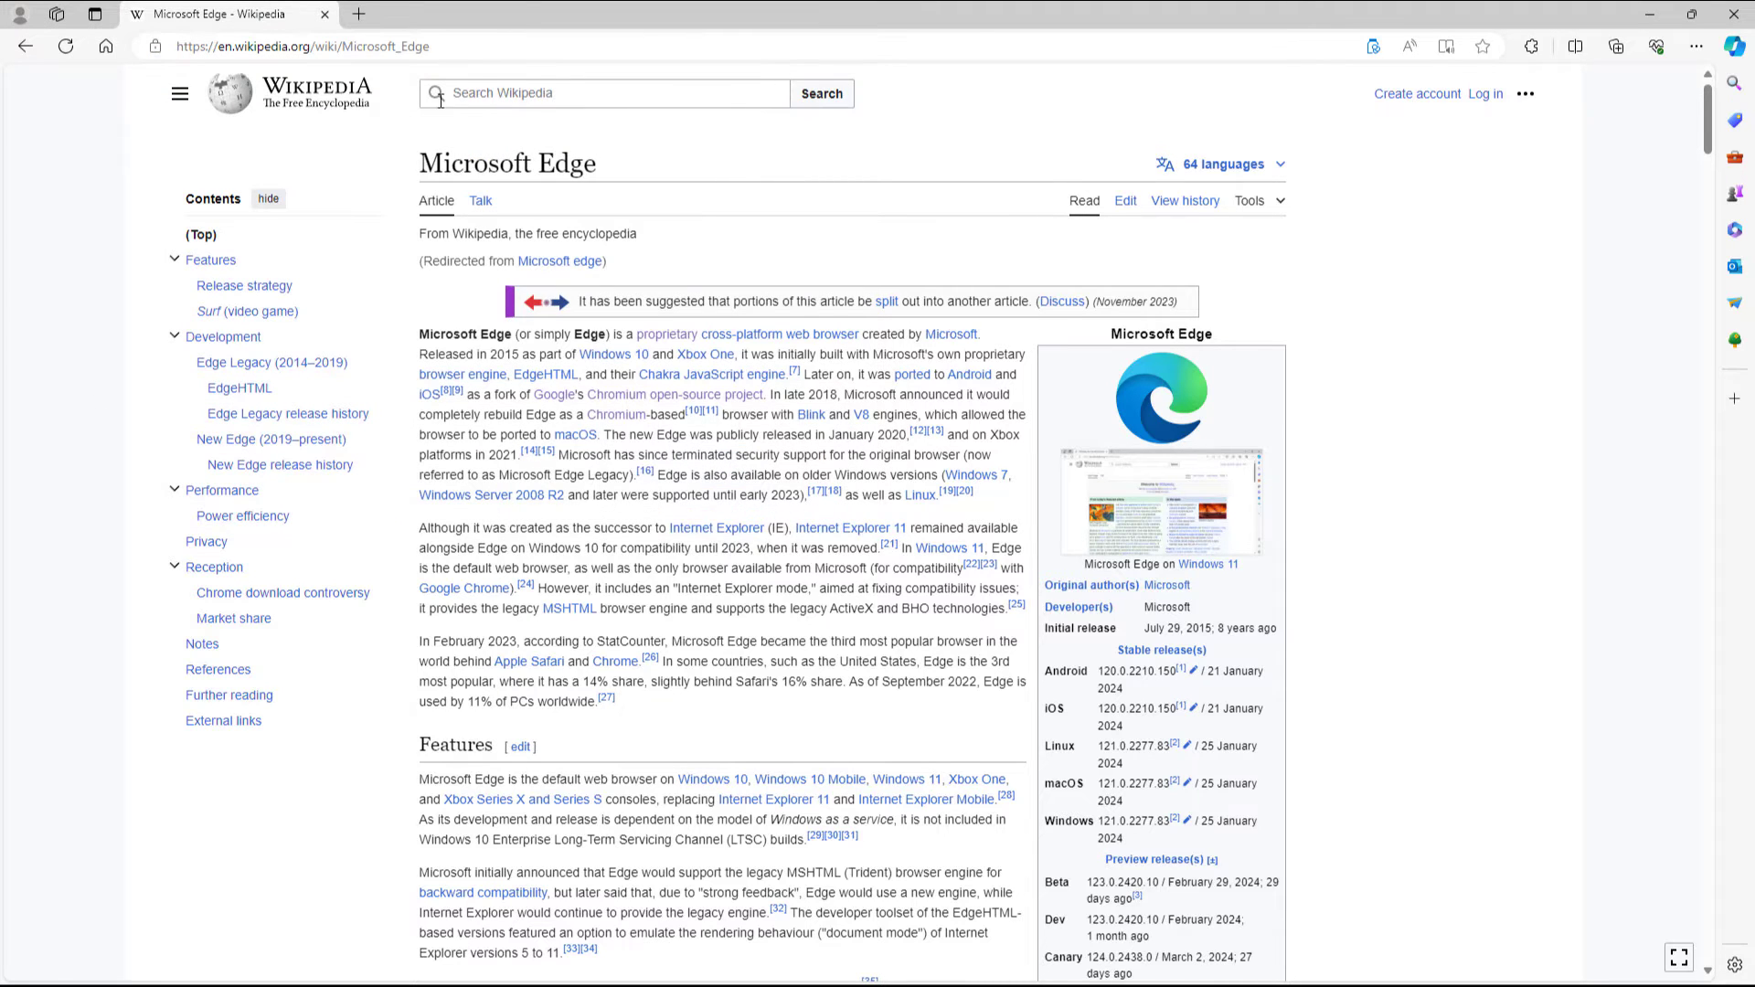
drag(423, 15, 655, 177)
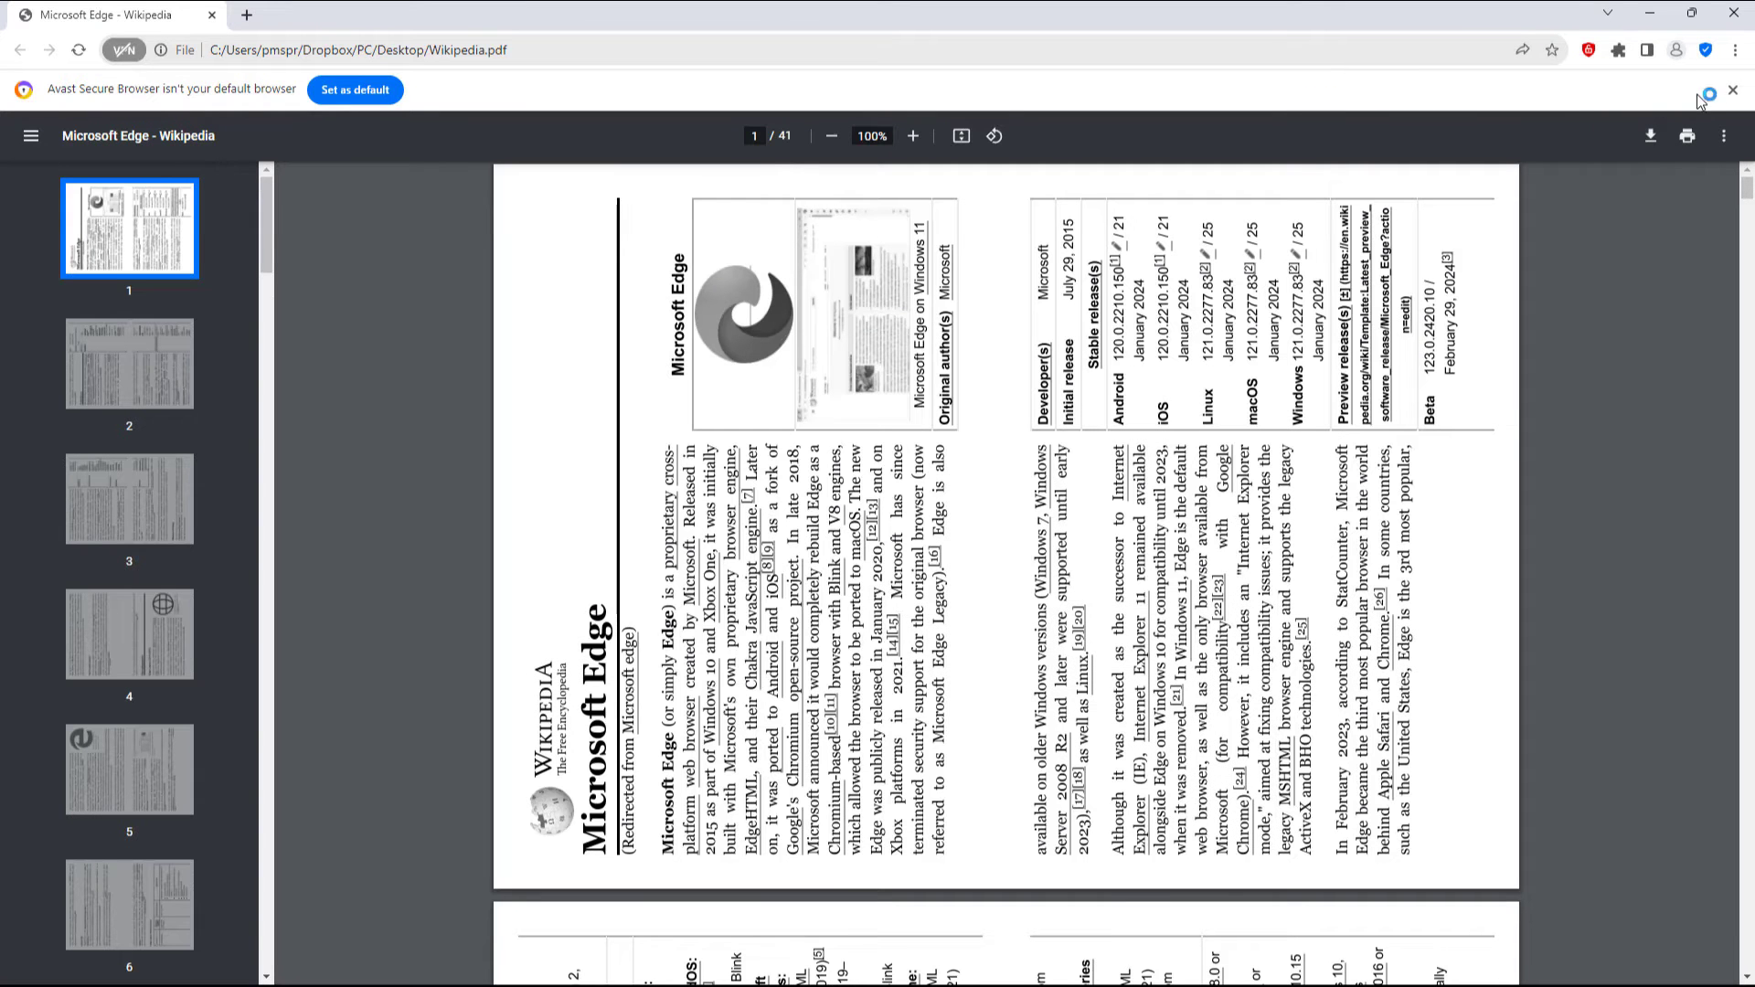
click(1732, 90)
scroll(729, 388, down, 20)
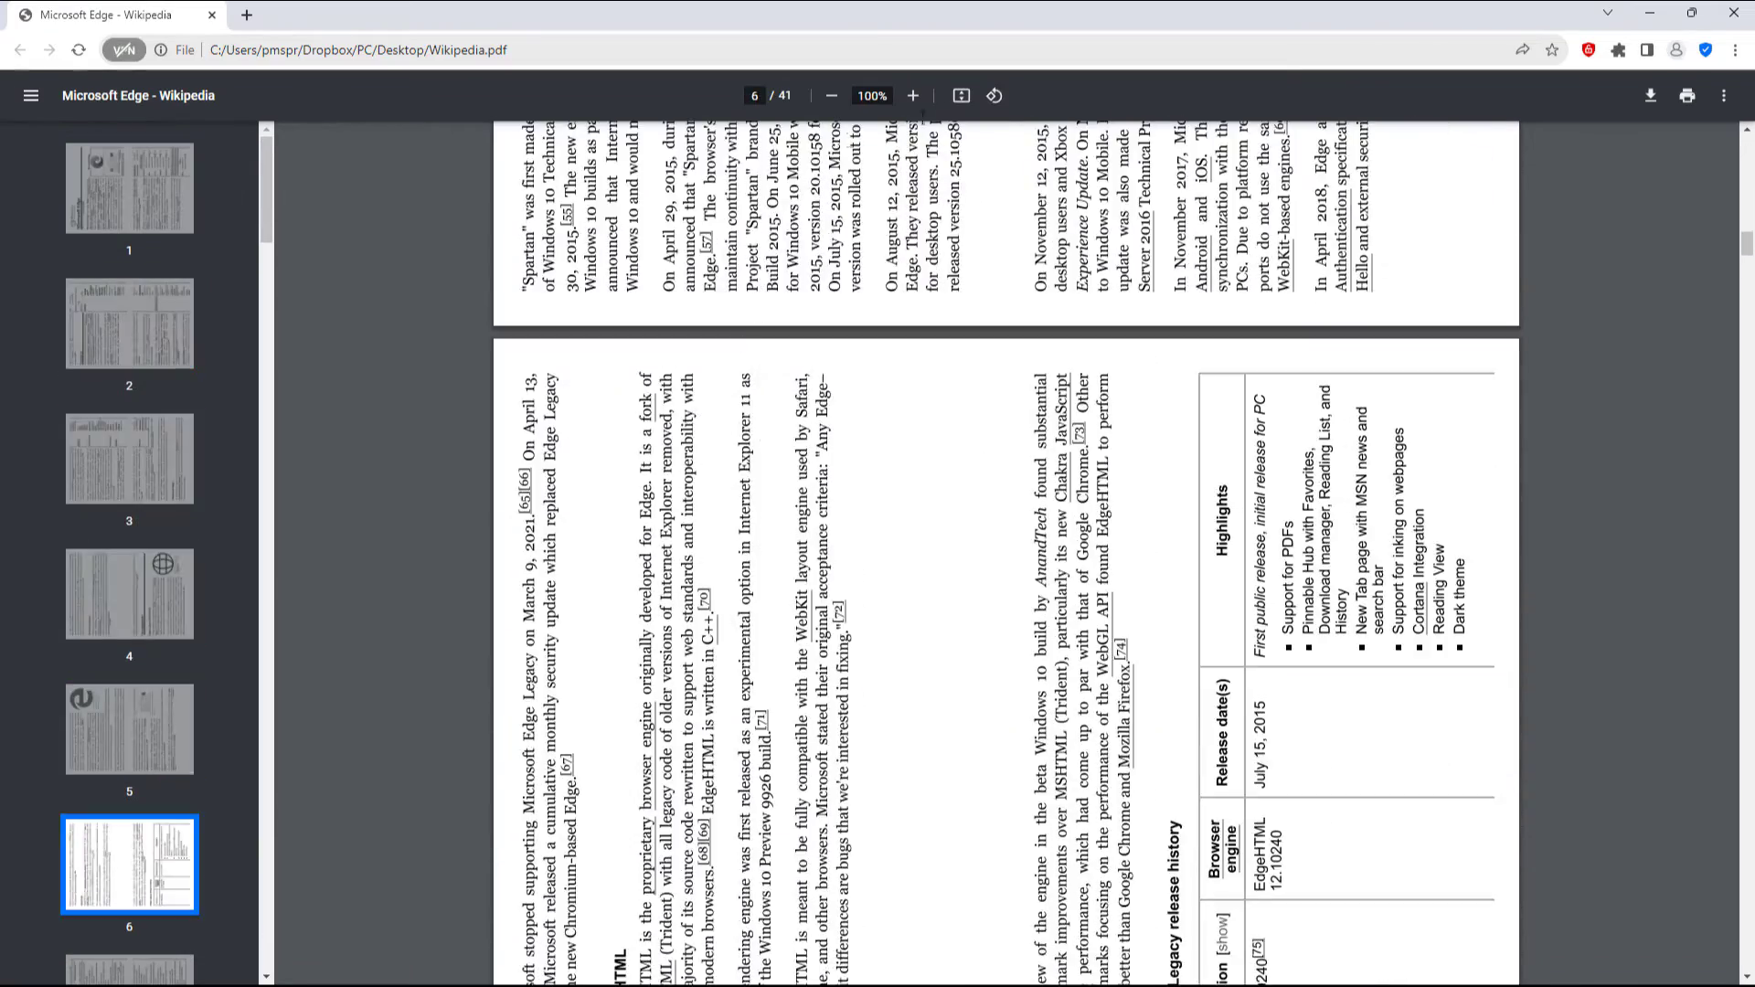
click(1000, 106)
click(999, 106)
click(999, 106)
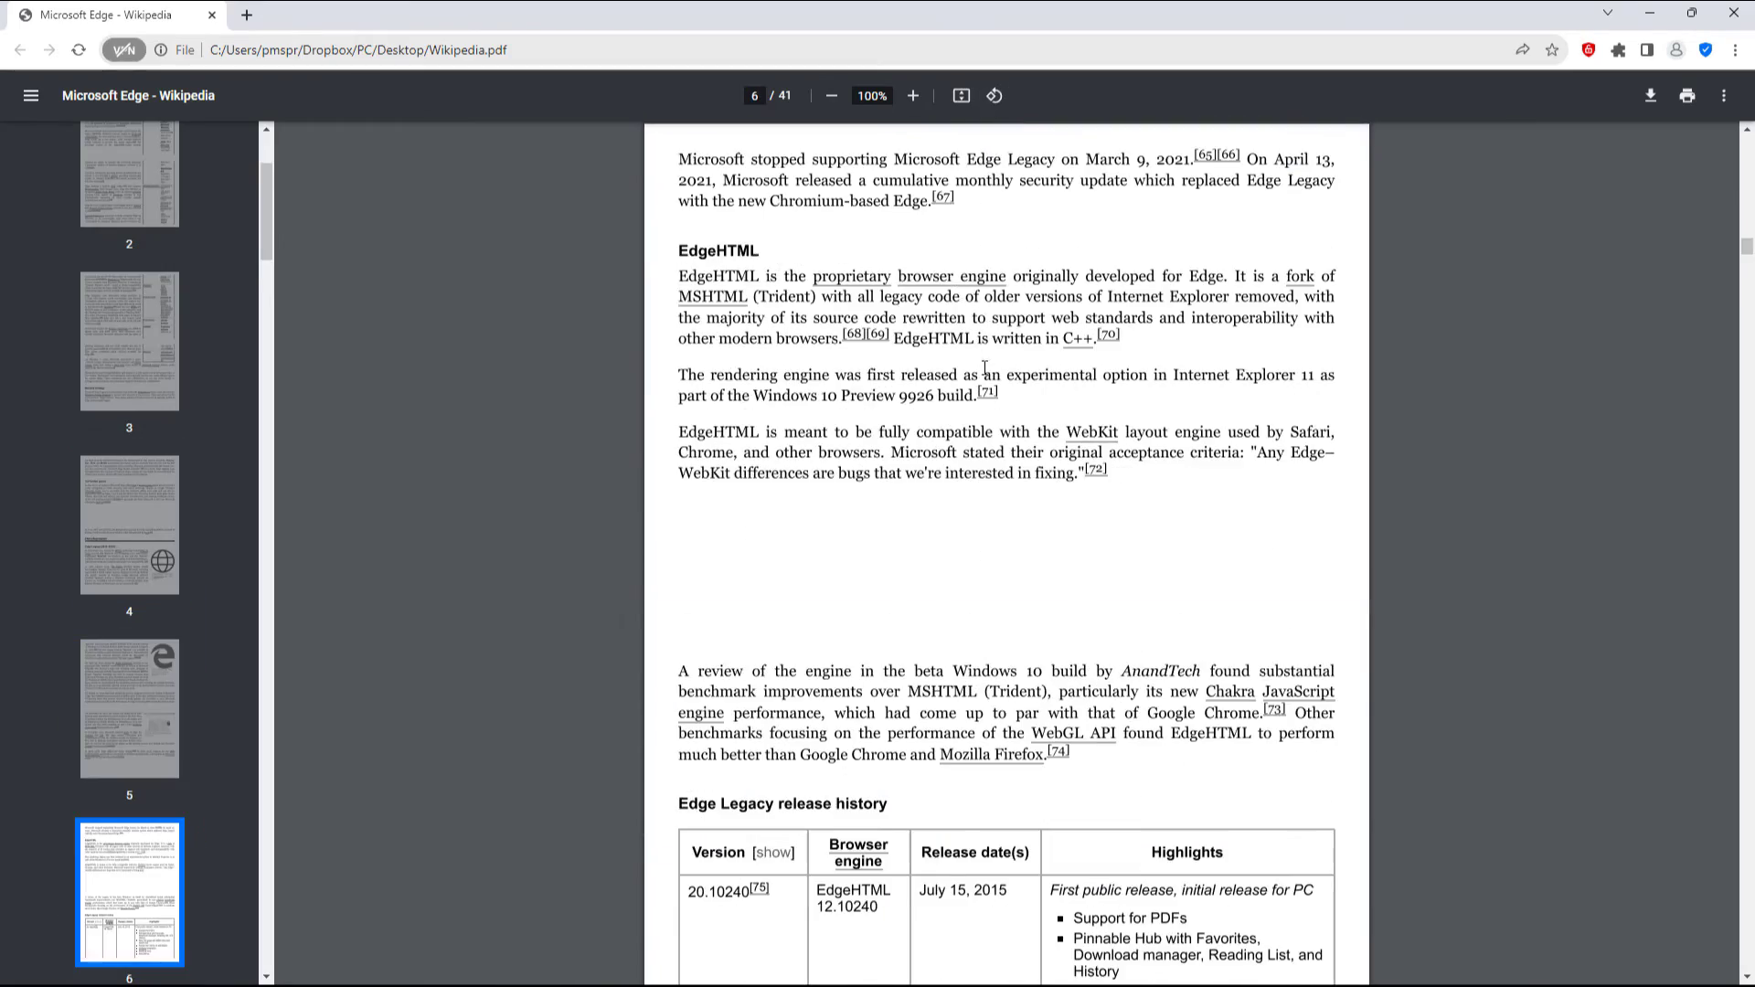
scroll(984, 368, up, 20)
scroll(1512, 459, up, 10)
scroll(1513, 459, down, 14)
scroll(1511, 465, down, 20)
scroll(1509, 460, down, 15)
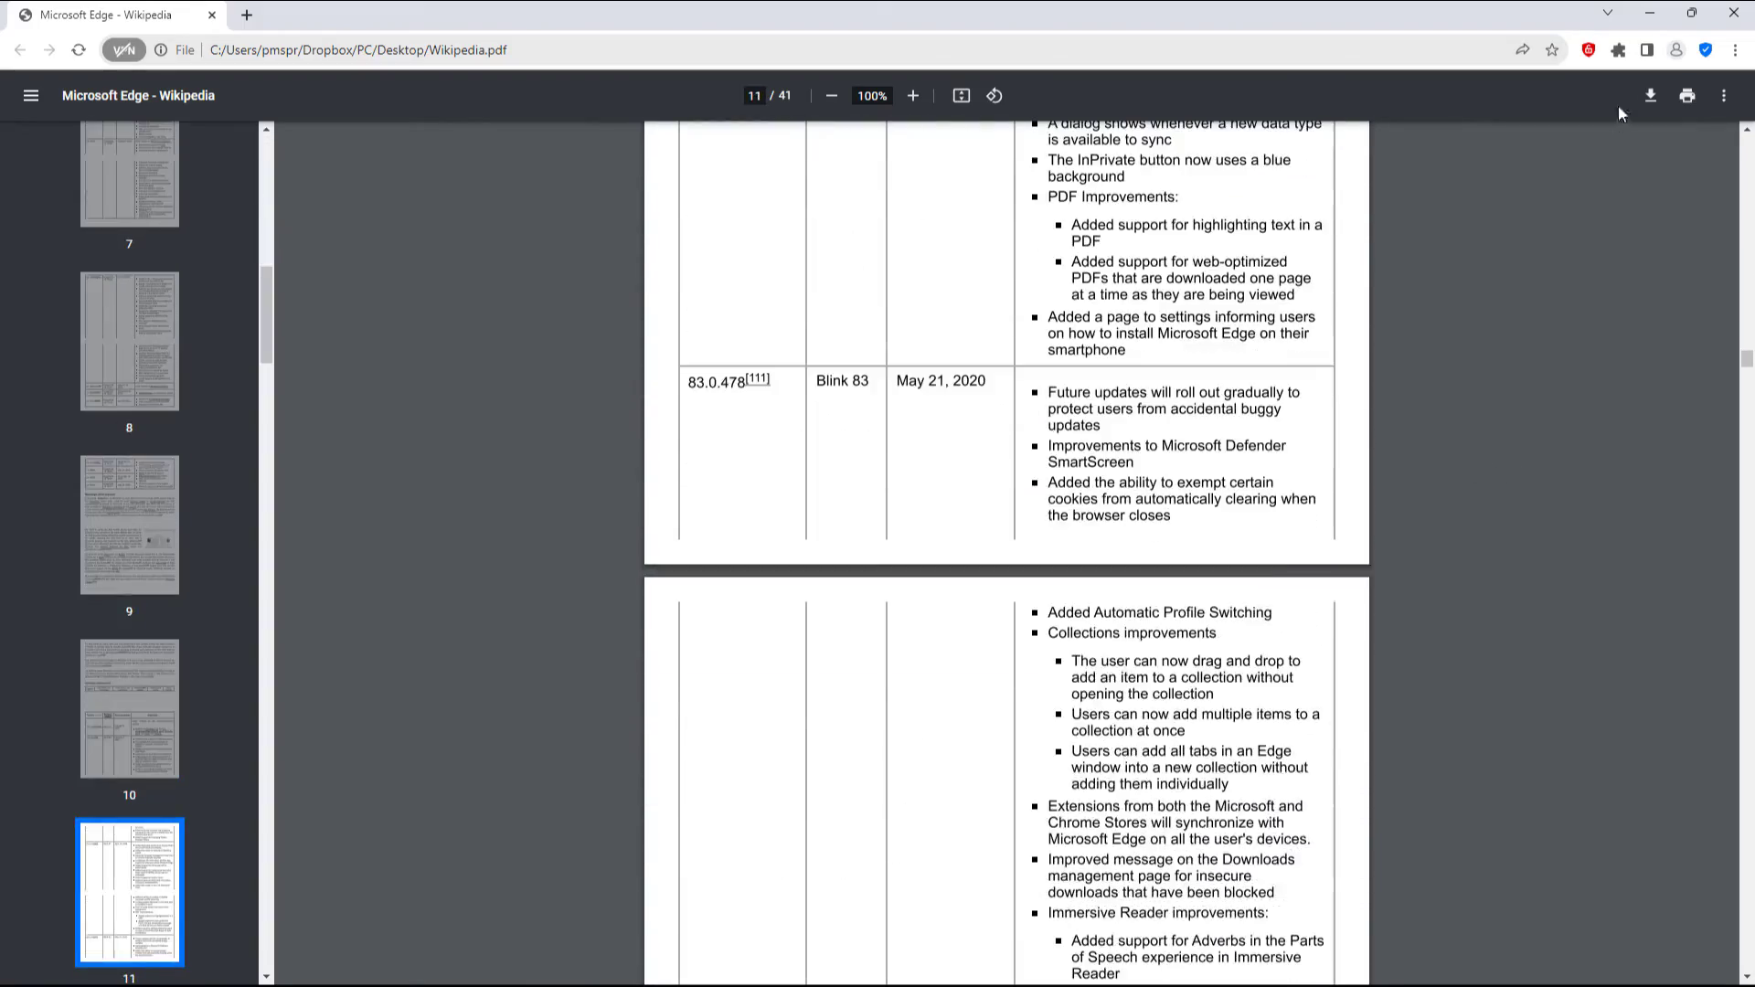
click(1734, 13)
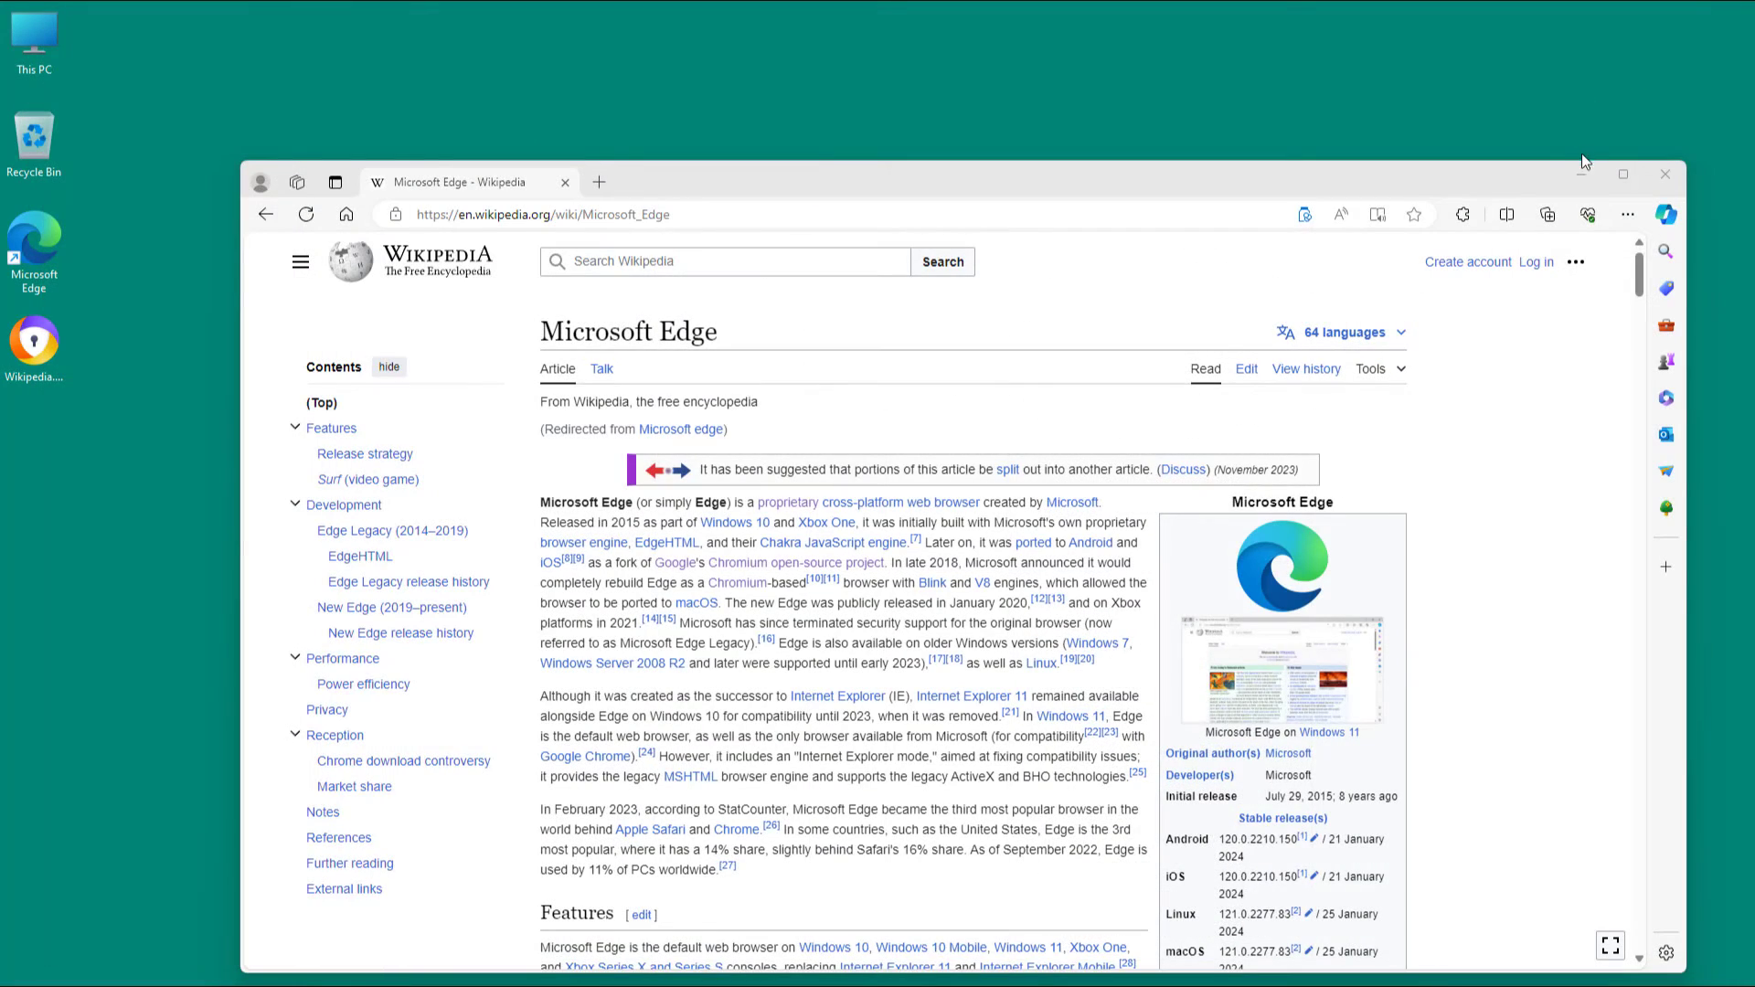
click(1623, 175)
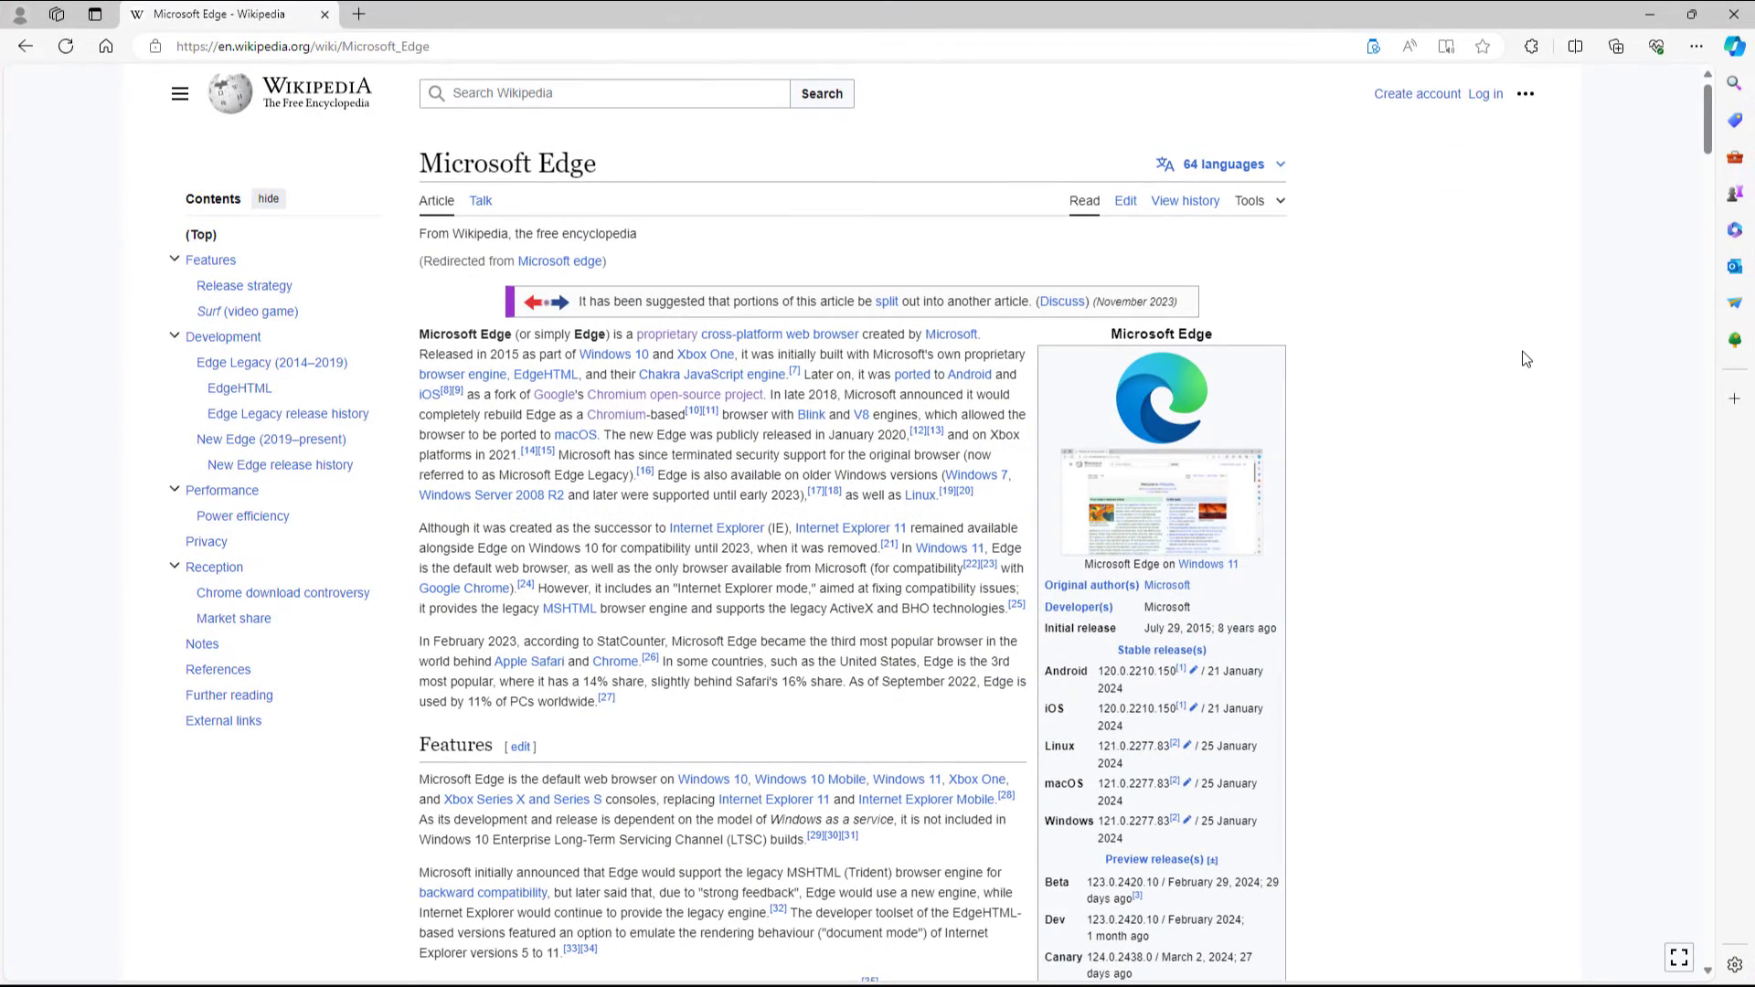